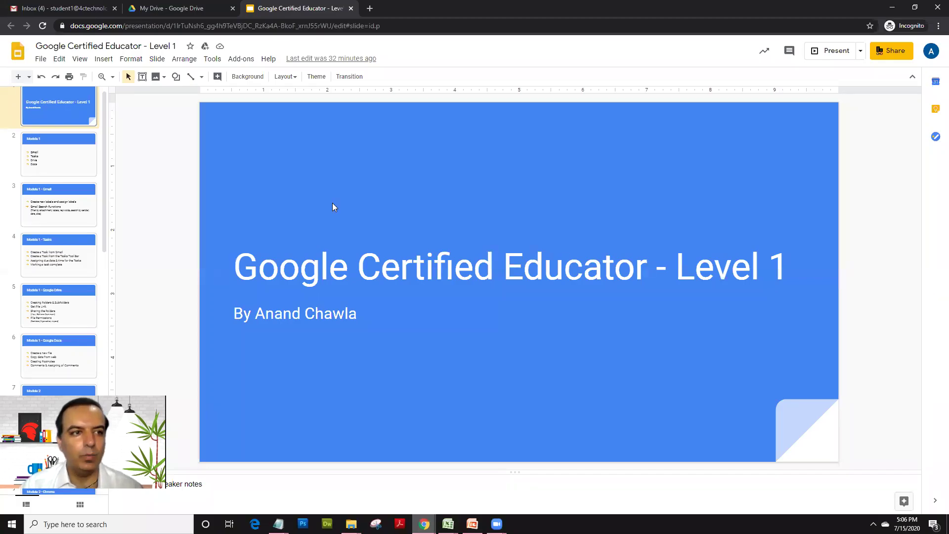
- After a look at version history, show slide 18, Module 4 - Classroom, with its five topics
key("ctrl+alt+shift+h")
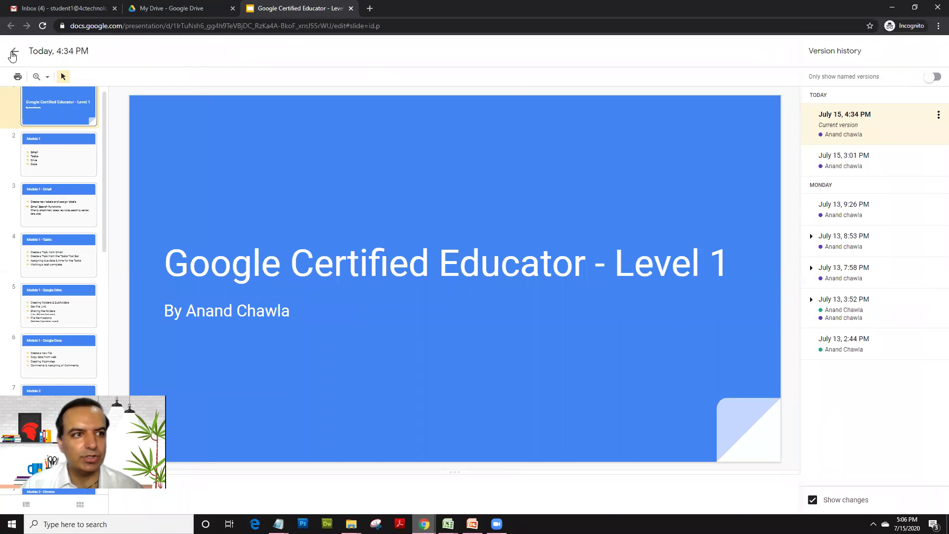
left_click(15, 55)
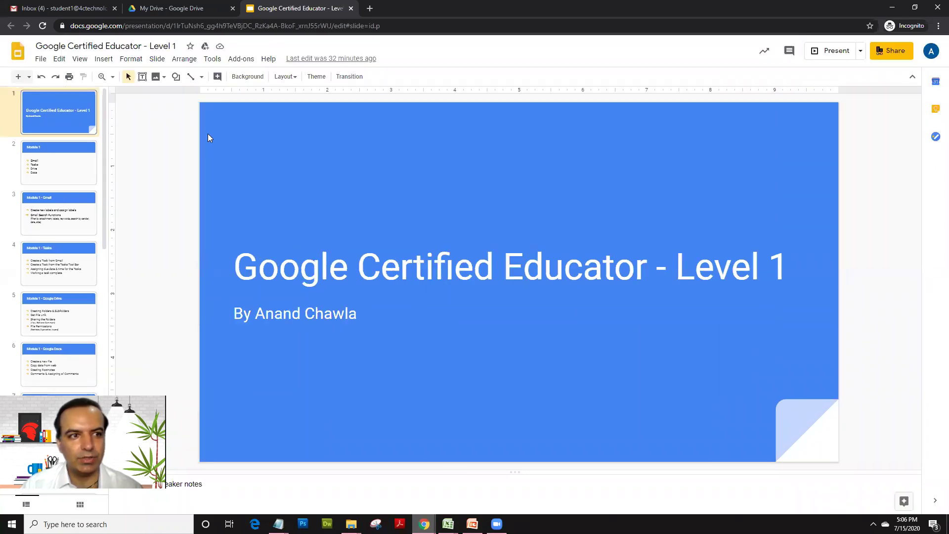
scroll(64, 203, "down", 10)
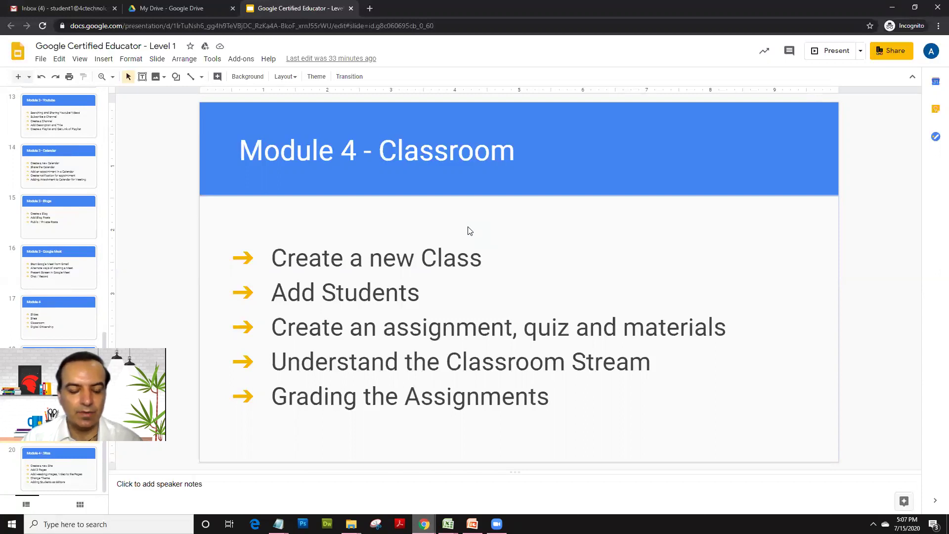
left_click(368, 358)
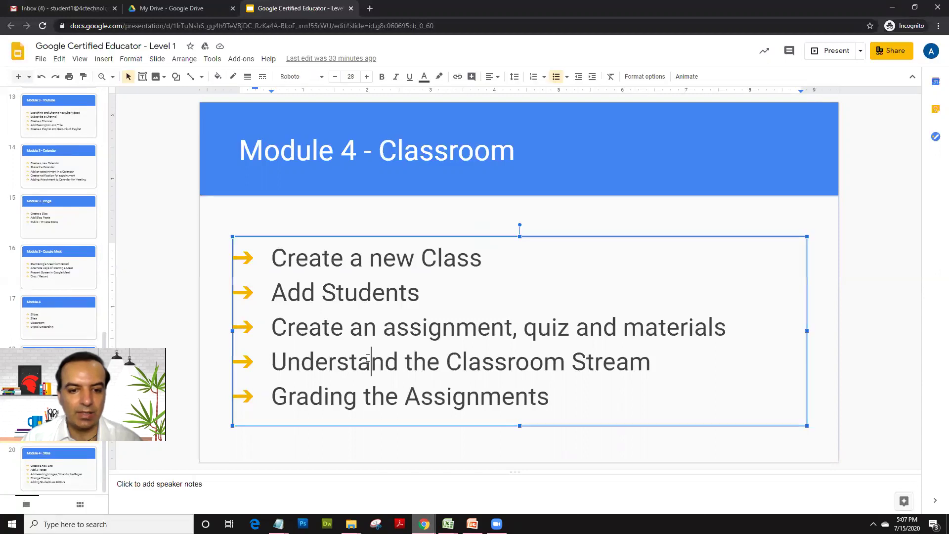
left_click(435, 445)
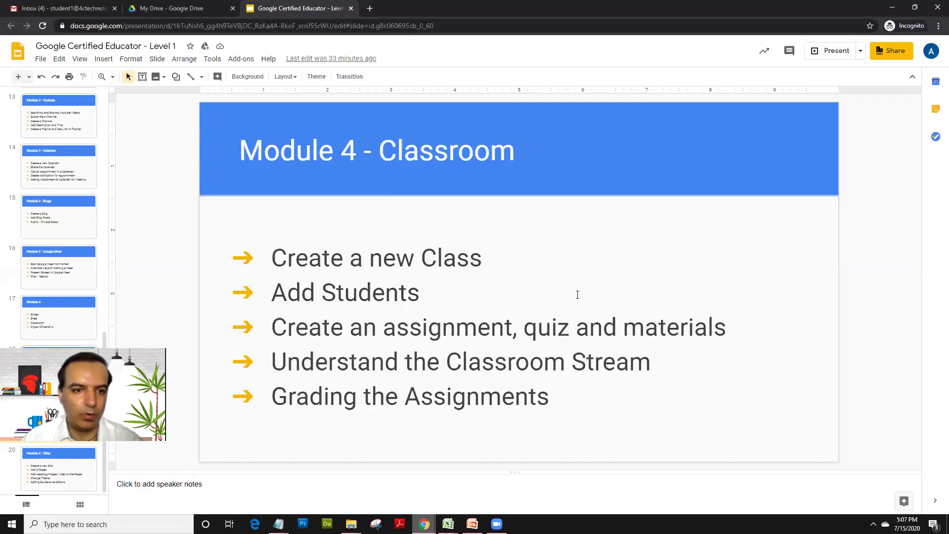
- Load classroom.google.com in a new Chrome tab, then return to the Slides deck
left_click(370, 9)
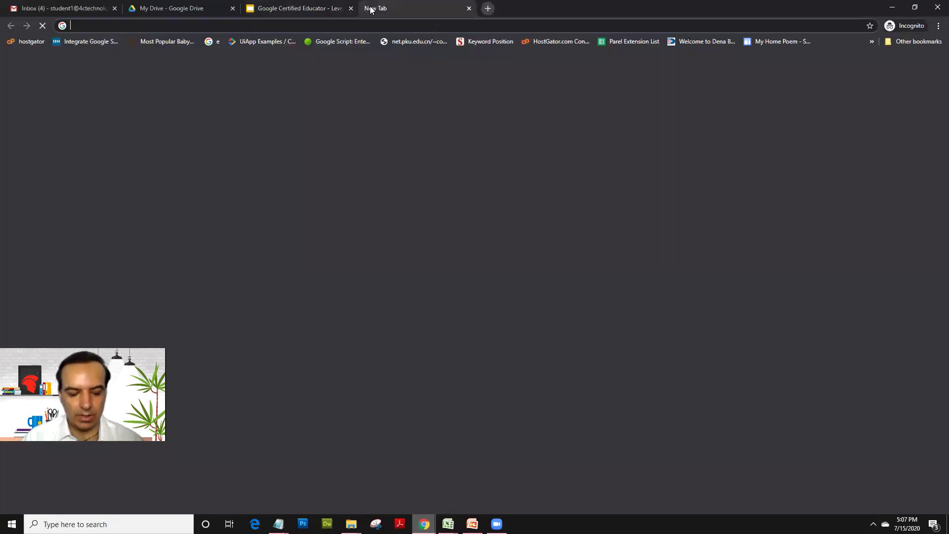
type("classroom.google.com")
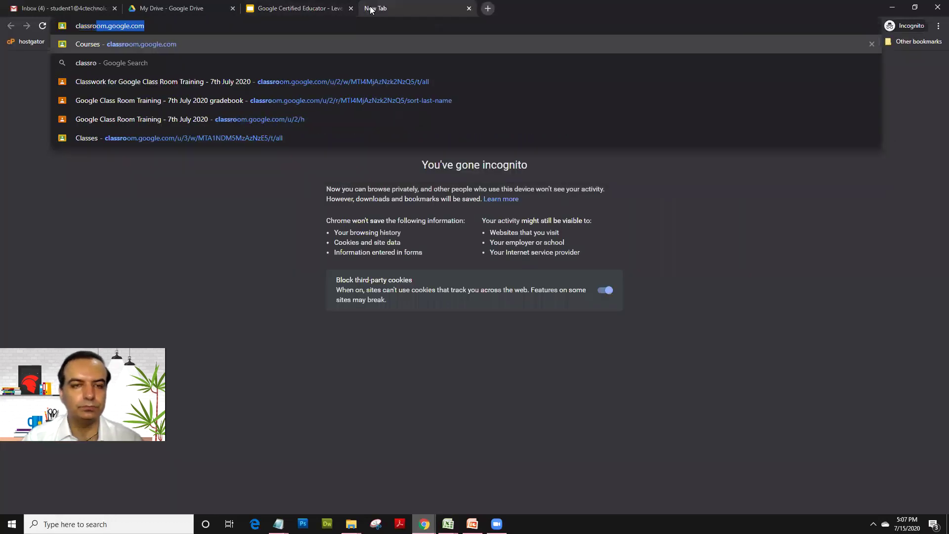
key("Return")
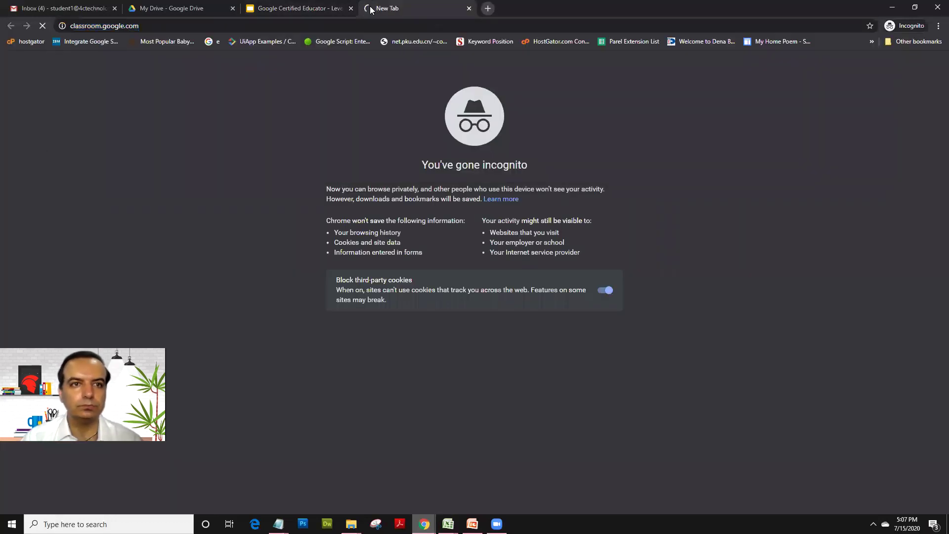
left_click(318, 4)
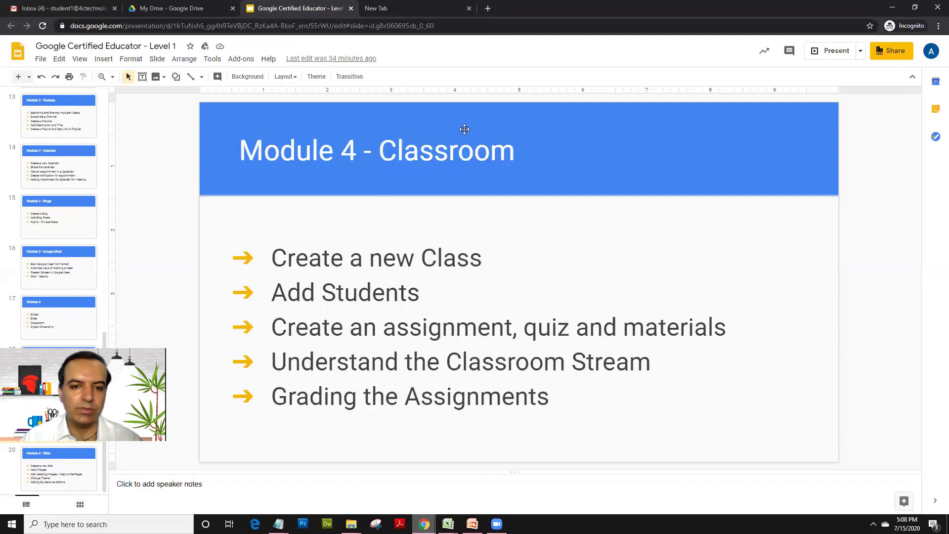
- Switch to the Classroom tab and reload it until the Grade 1 class list appears
left_click(415, 8)
left_click(43, 26)
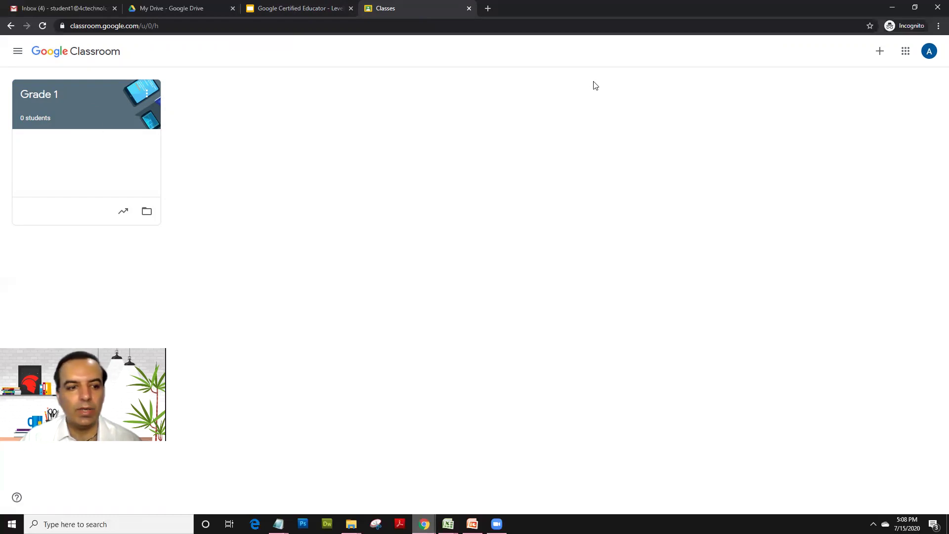
- Create a new class named 'Grade 1 - English'
left_click(880, 51)
left_click(849, 87)
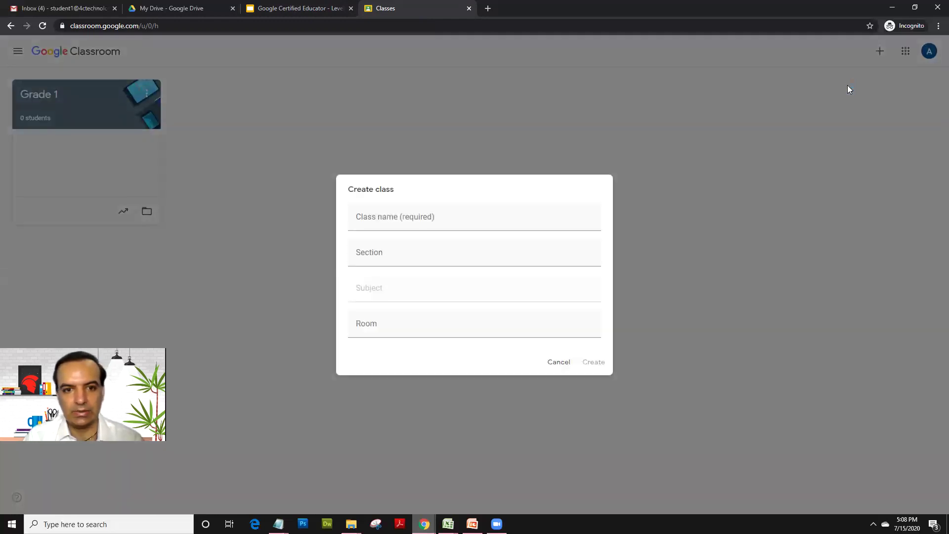
type("ra")
key("BackSpace")
key("BackSpace")
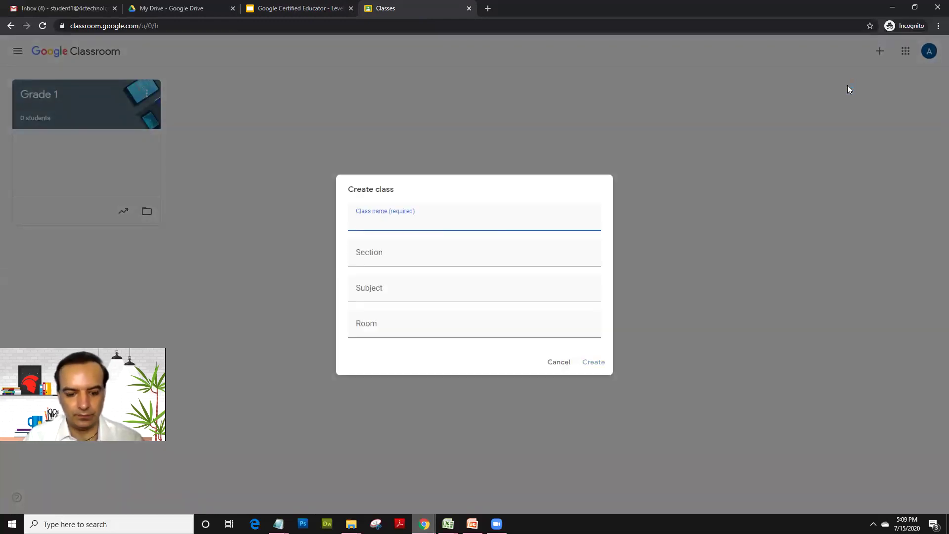
type("Grade ")
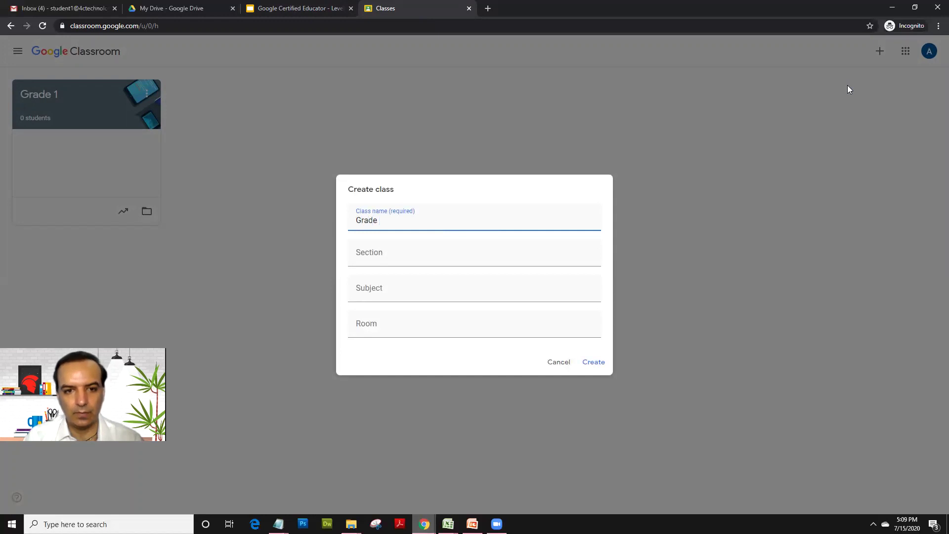
type("1 - English")
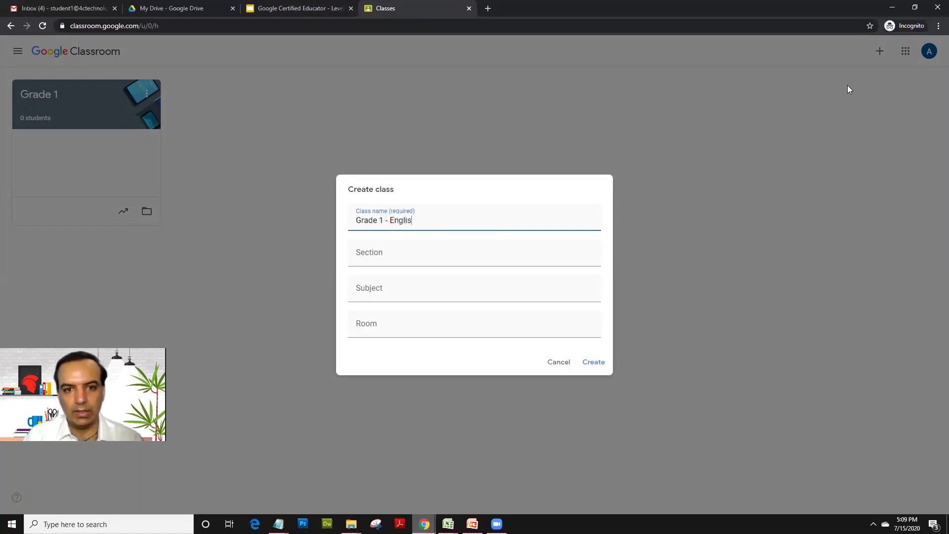
left_click(591, 363)
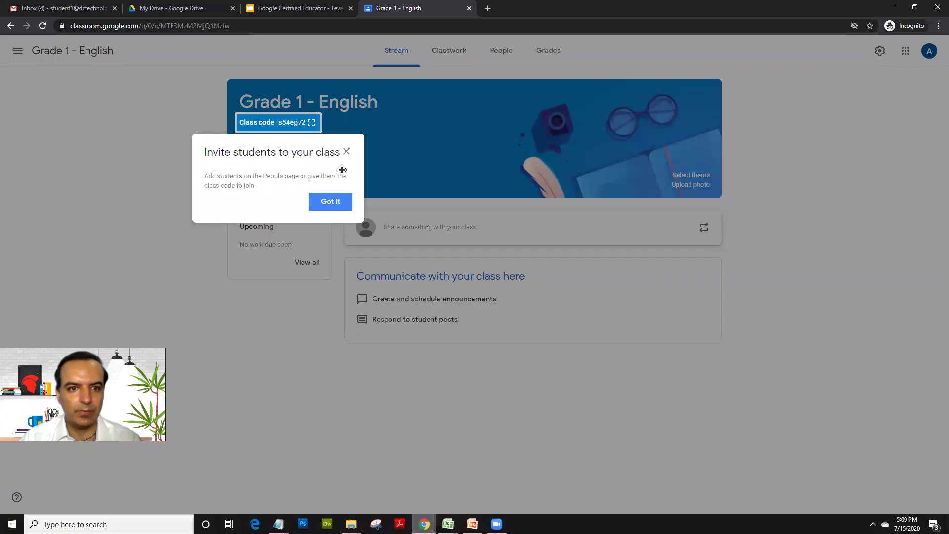
- Dismiss the invite tip, open the People page, and select the class code
left_click(348, 151)
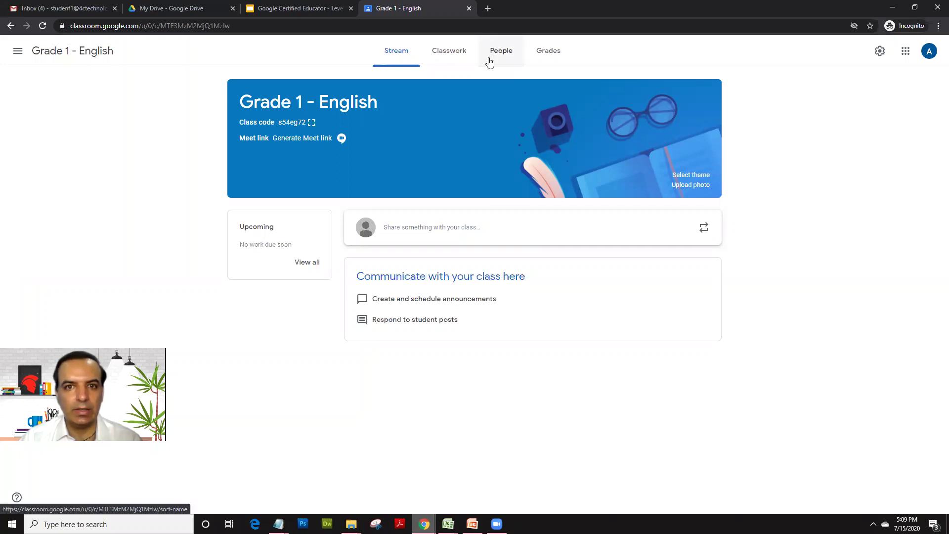
left_click(490, 61)
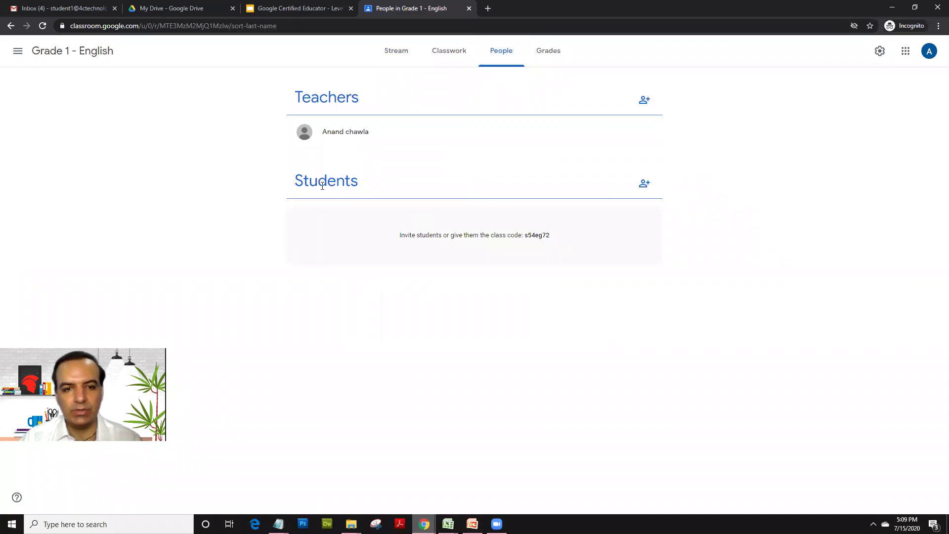
mouse_move(524, 237)
left_mouse_down()
mouse_move(551, 236)
mouse_move(525, 236)
left_mouse_up()
left_click(553, 237)
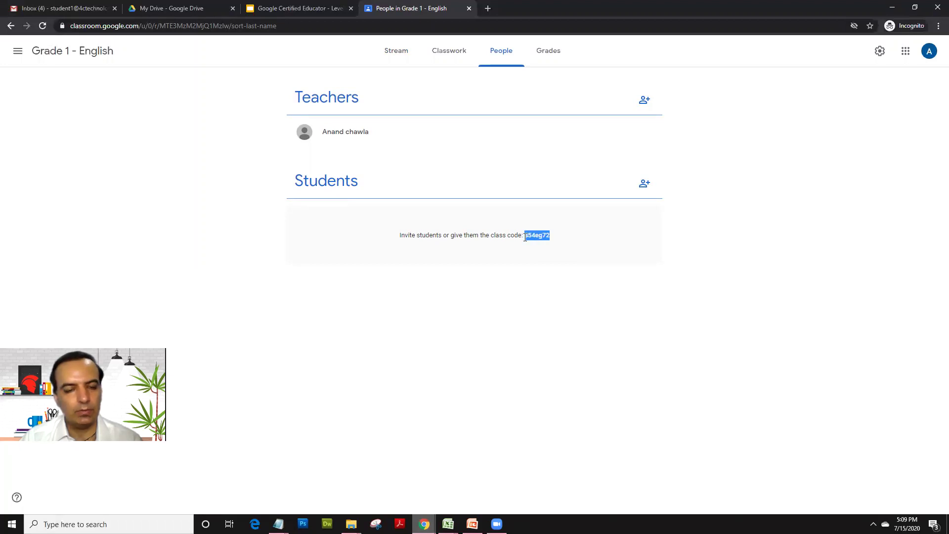
left_click(553, 265)
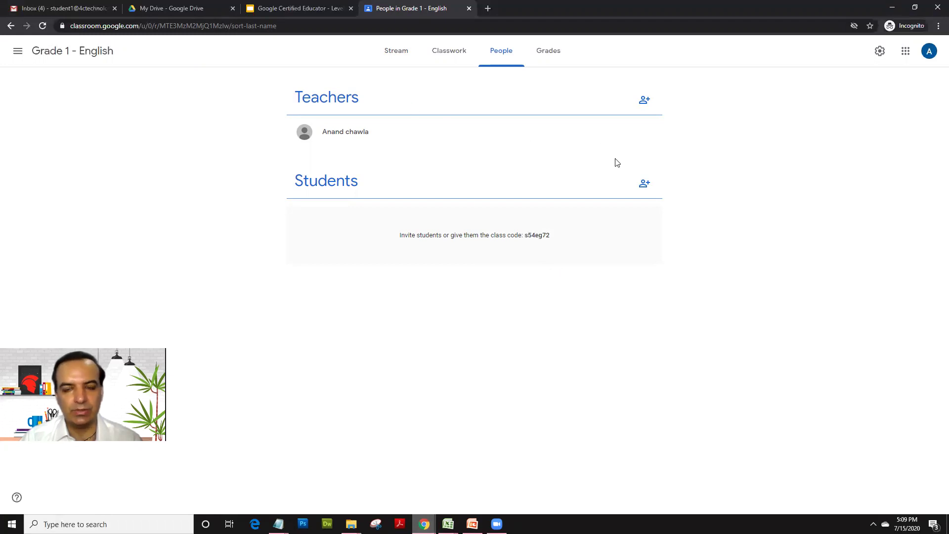
- Try inviting the grade1 group, then remove it after the group members error
left_click(643, 187)
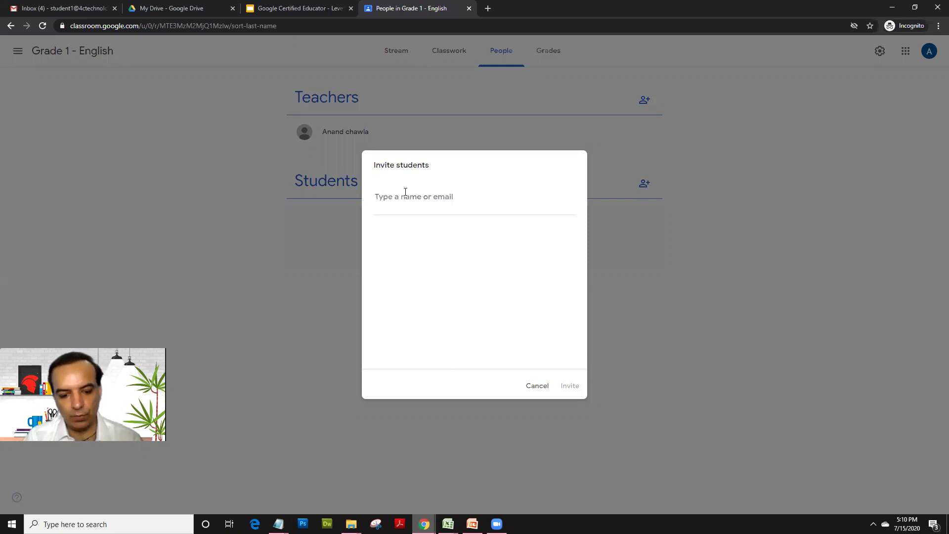
type("grade1")
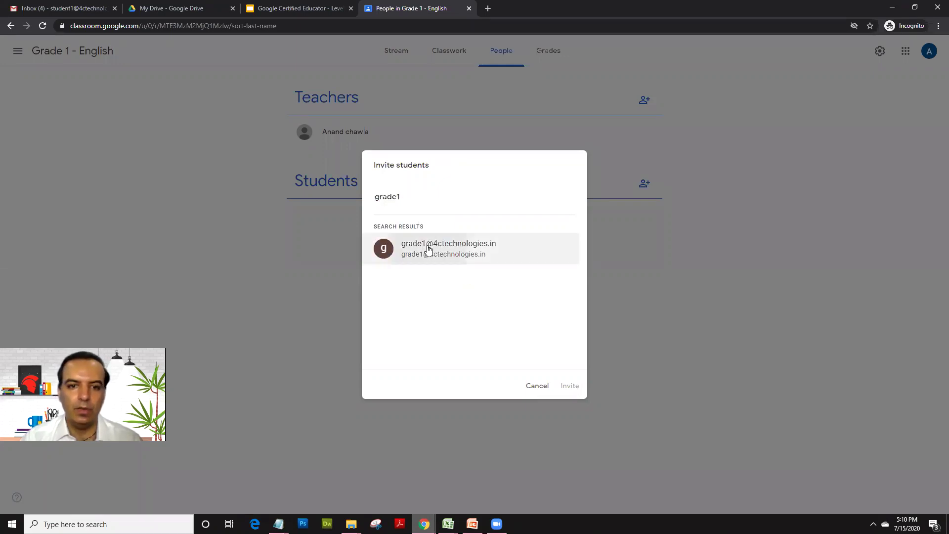
left_click(428, 248)
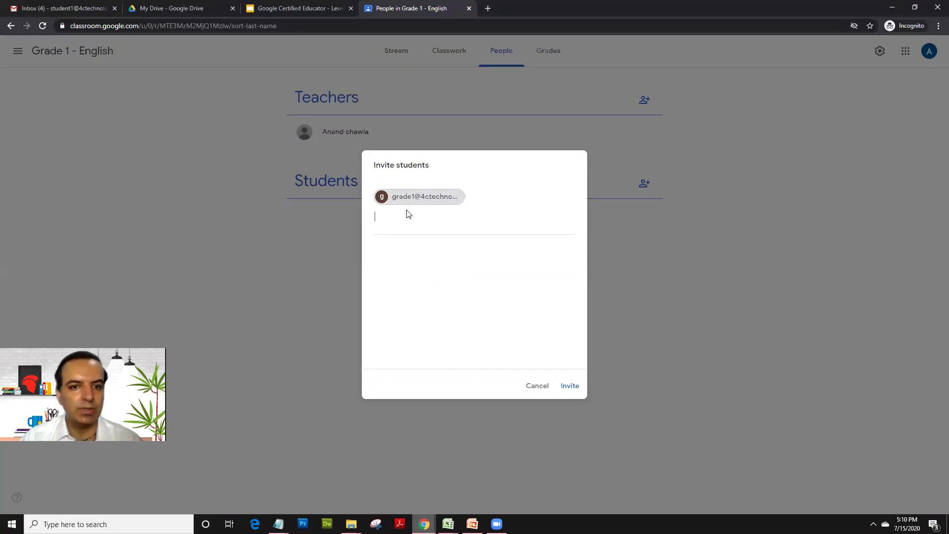
left_click(568, 386)
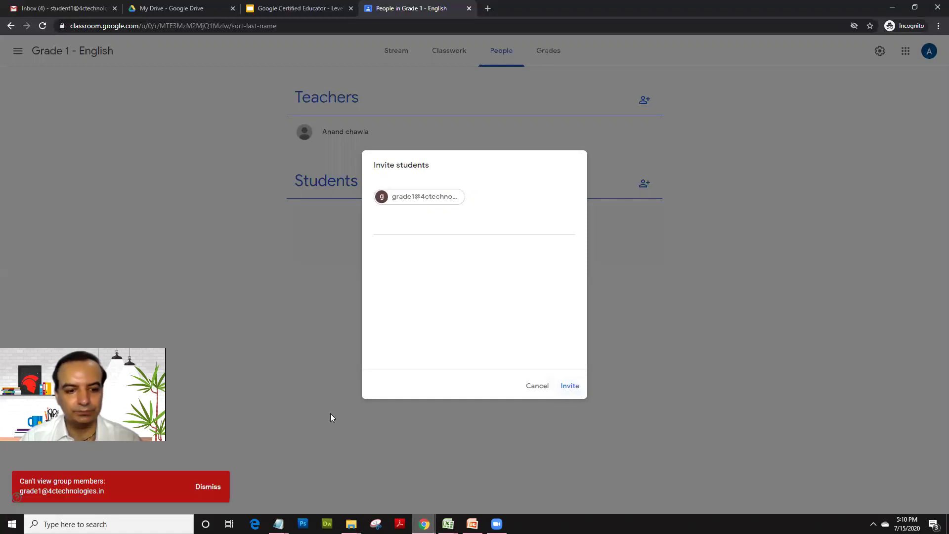
left_click(206, 486)
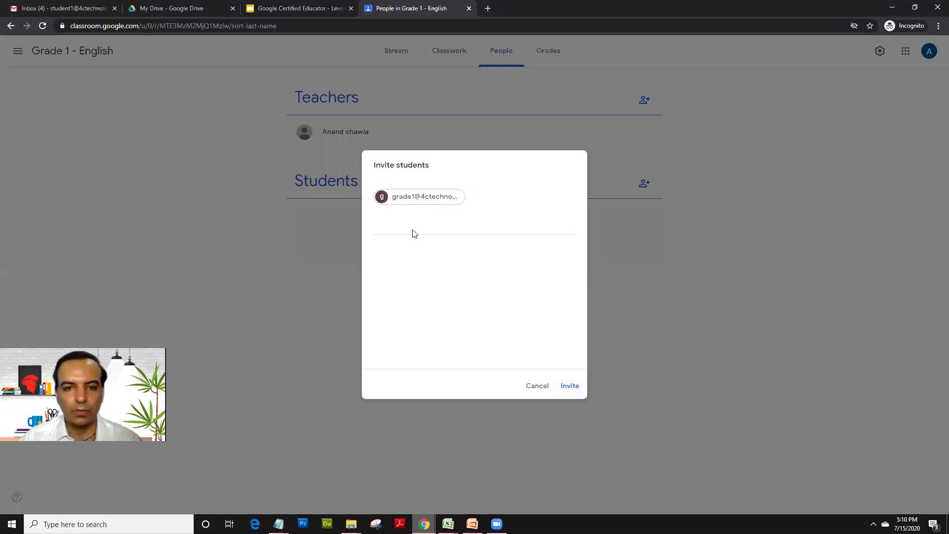
left_click(478, 198)
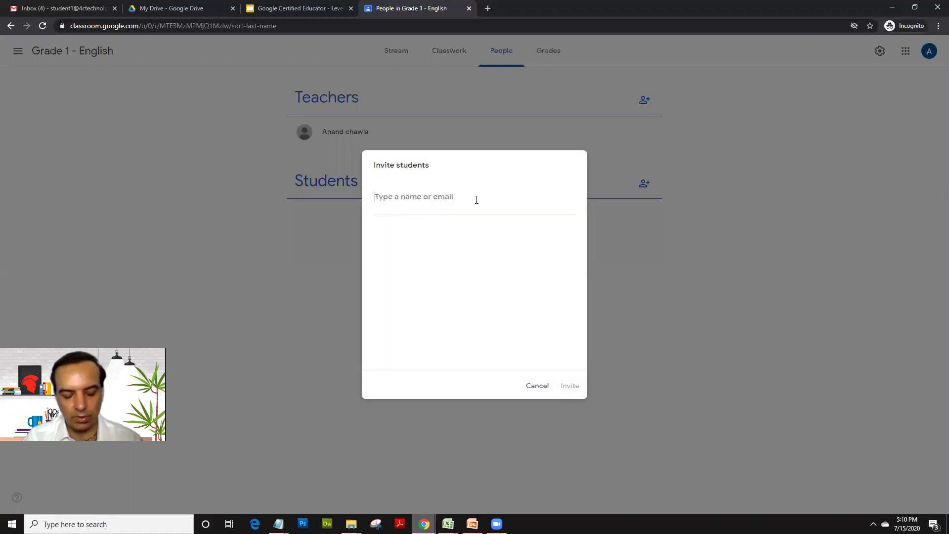
- Invite student 2 and student 1 to Grade 1 - English
type("student")
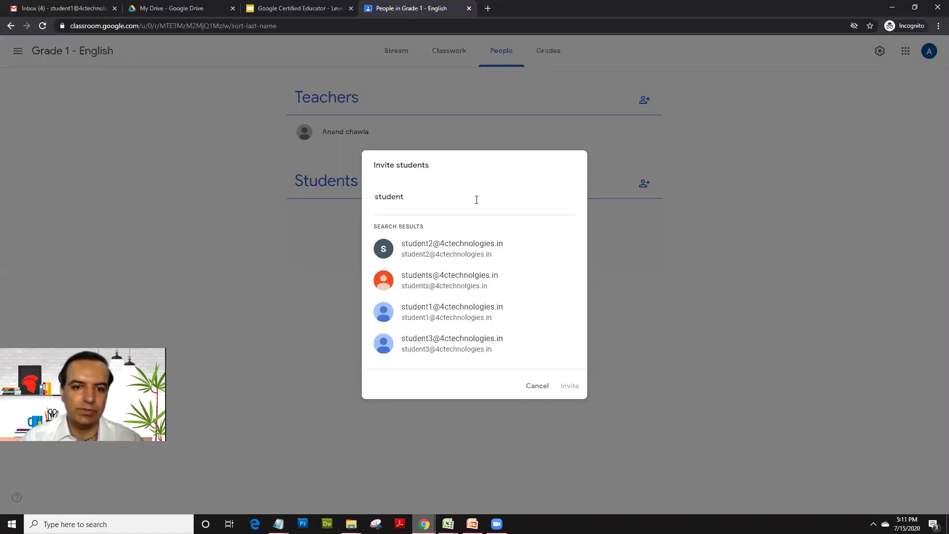
left_click(466, 250)
type("st")
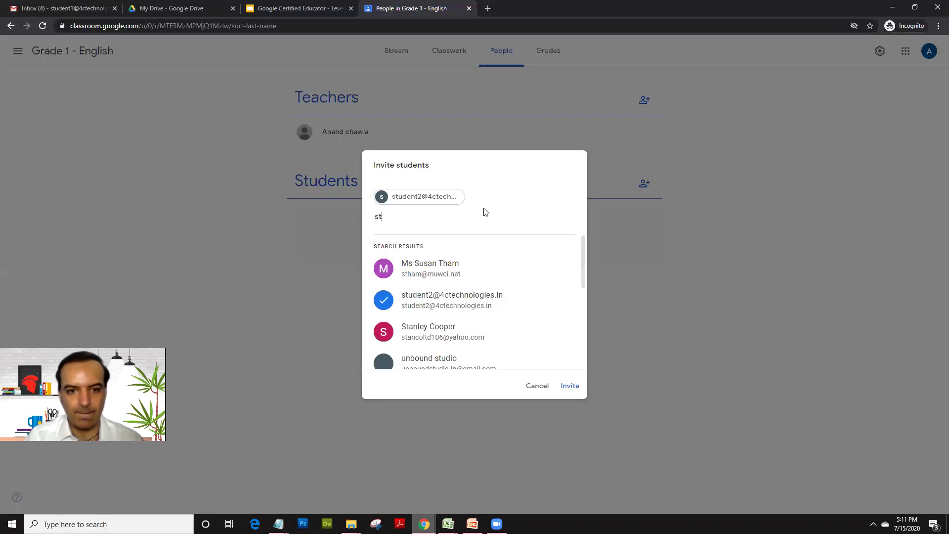
type("udent1")
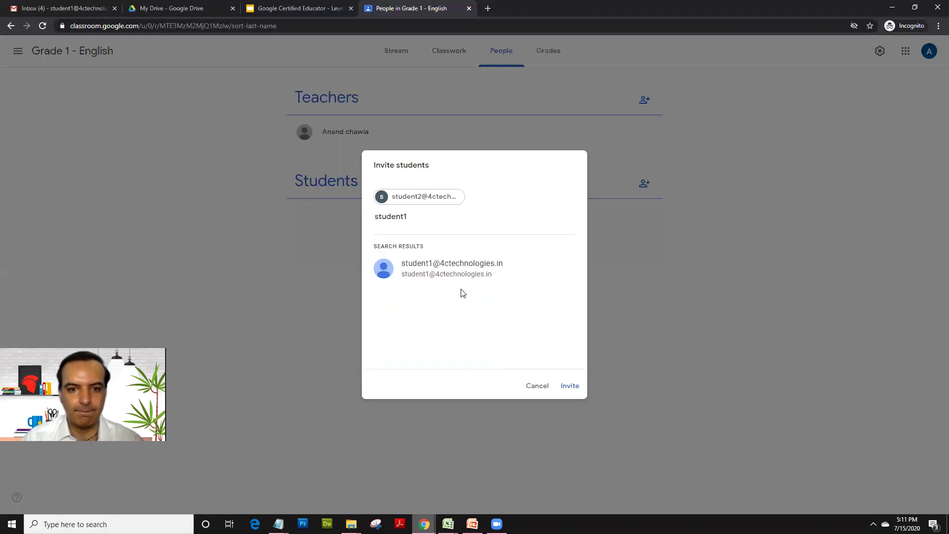
left_click(464, 269)
left_click(562, 385)
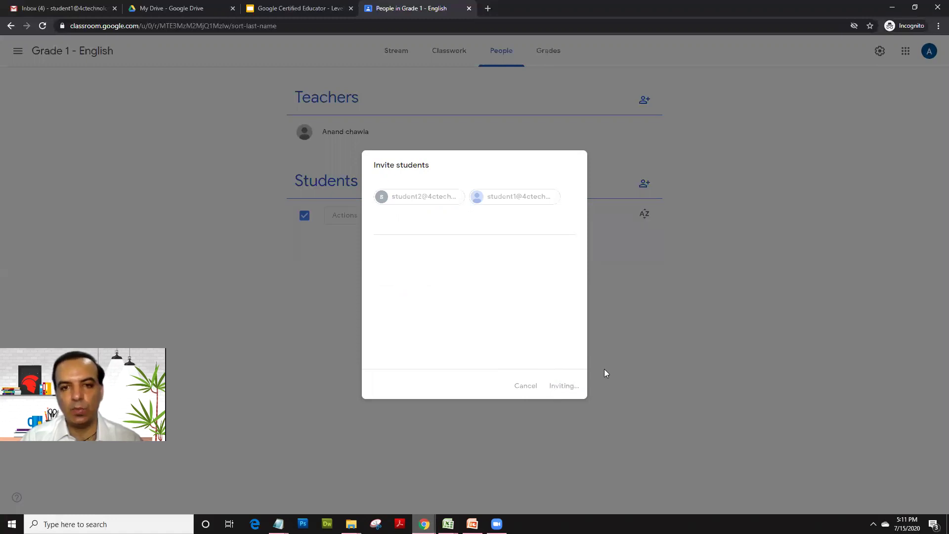
left_click(526, 385)
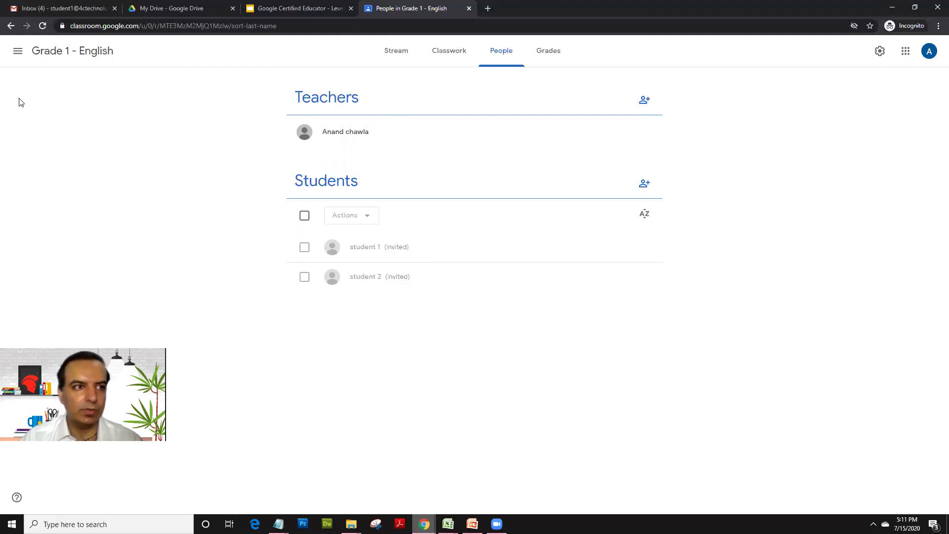
- From the Classes list, reopen Grade 1 - English and show its People page with invited students
left_click(18, 51)
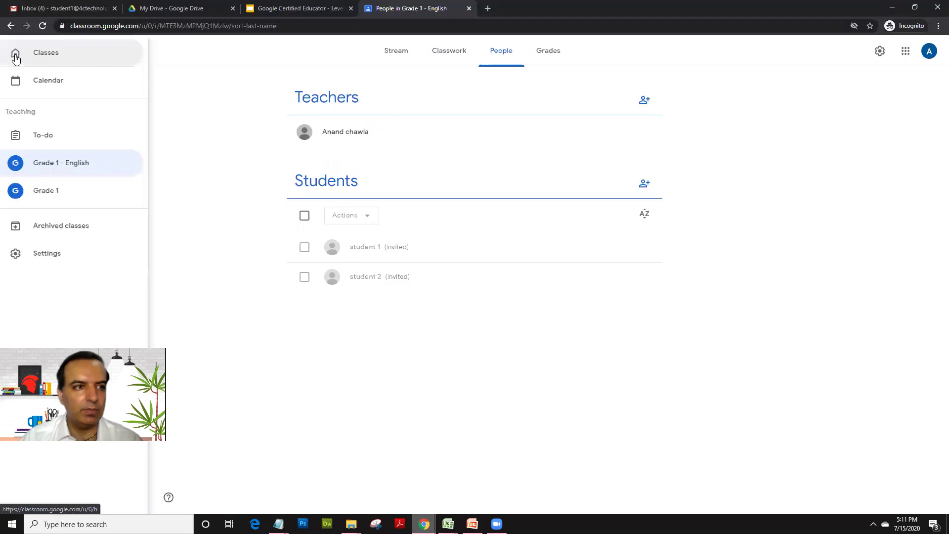
left_click(50, 53)
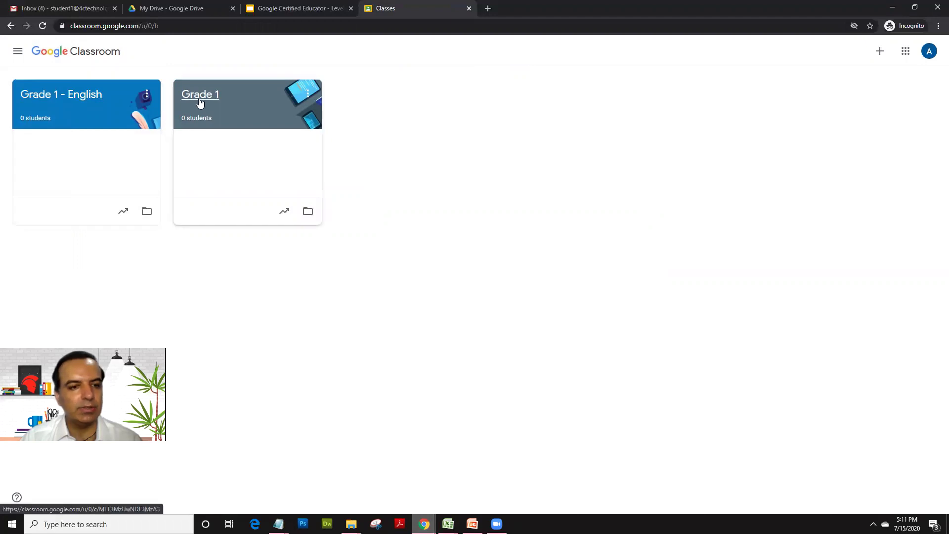
left_click(883, 54)
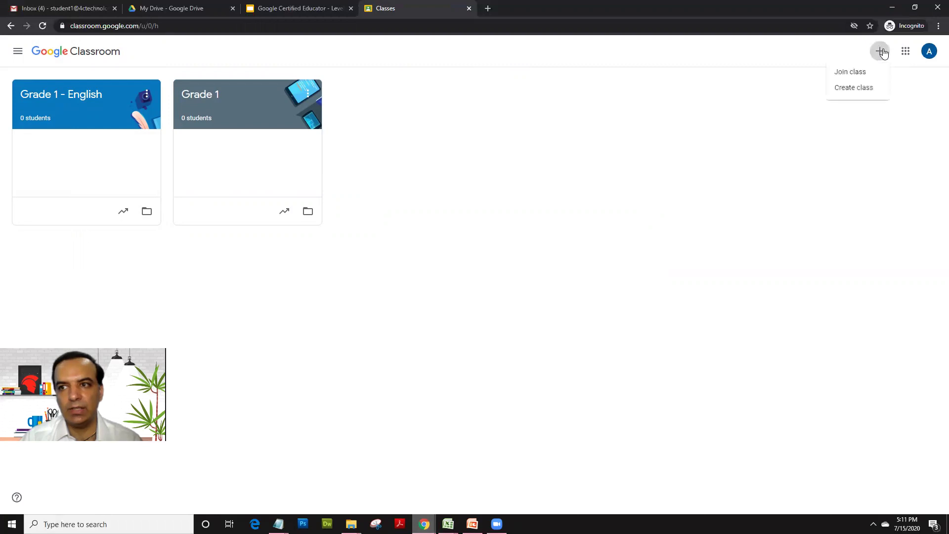
left_click(850, 74)
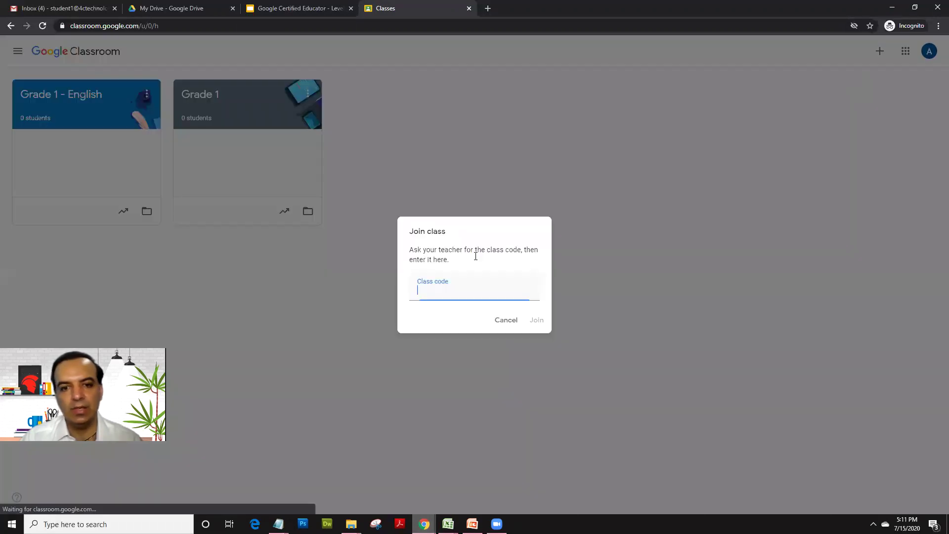
left_click(503, 324)
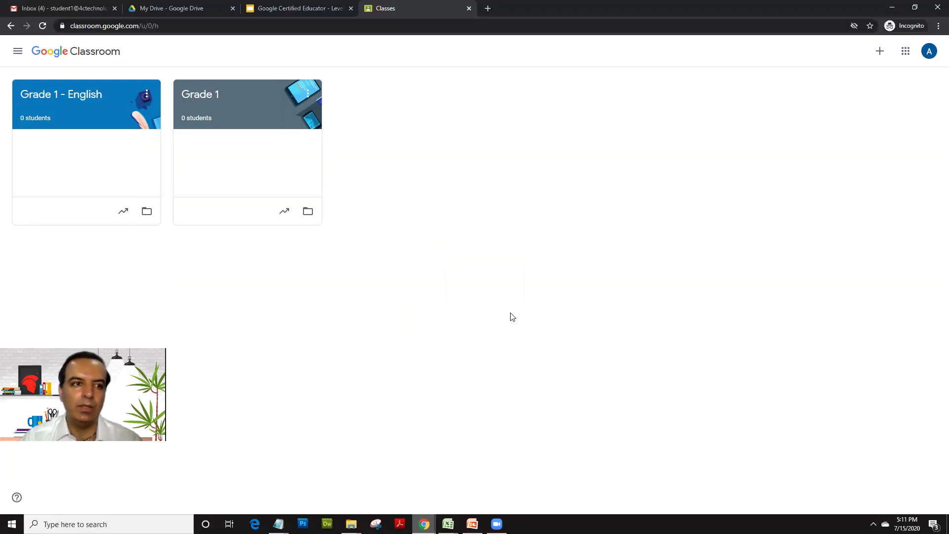
left_click(97, 109)
left_click(503, 52)
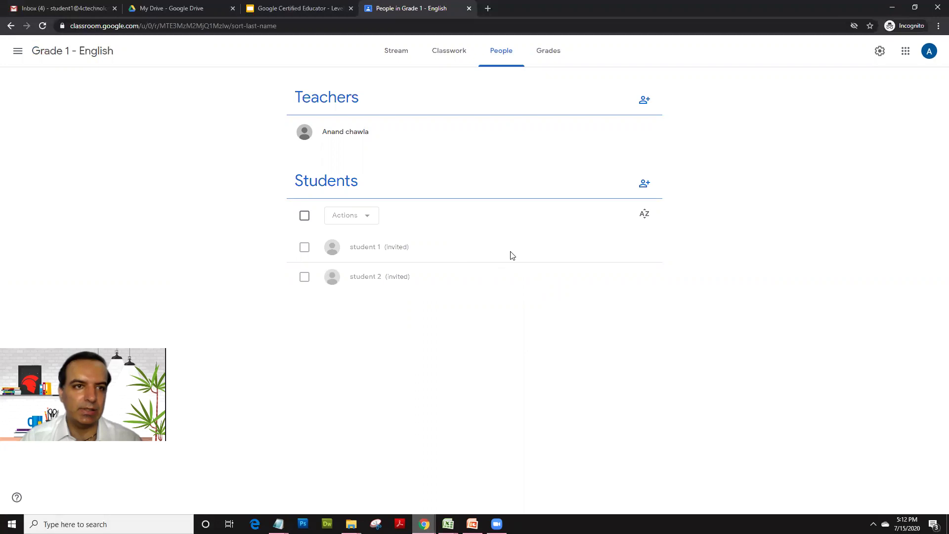
- Highlight the Module 4 agenda bullets, then open Grade 1 - English's Classwork page
left_click(263, 11)
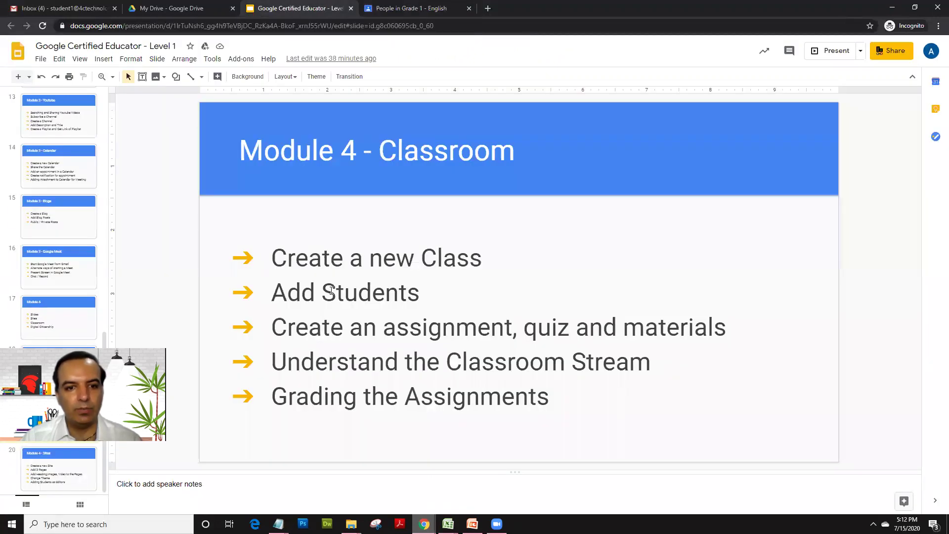
left_click(302, 262)
left_click_drag(286, 258, 468, 269)
left_click_drag(424, 291, 272, 294)
left_click(311, 322)
left_click(521, 303)
triple_click(750, 322)
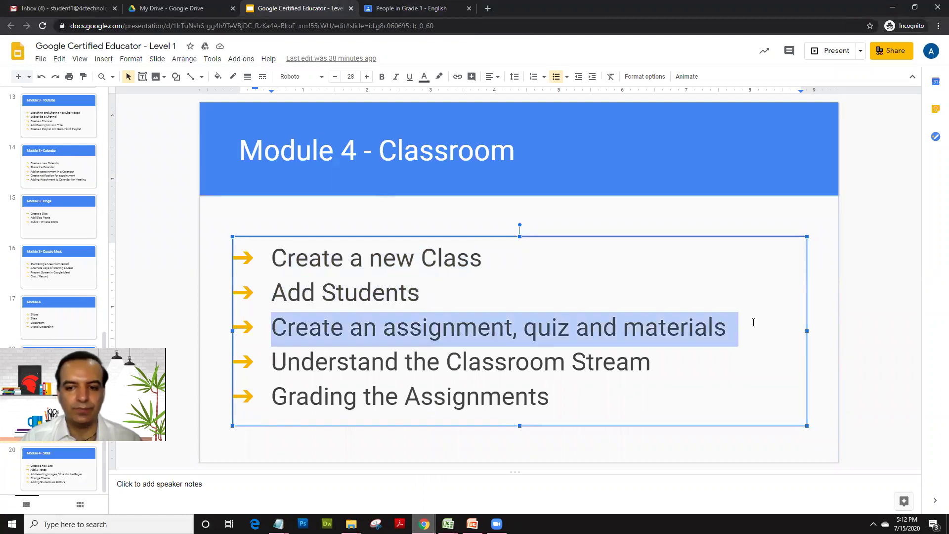
left_click(399, 7)
left_click(441, 55)
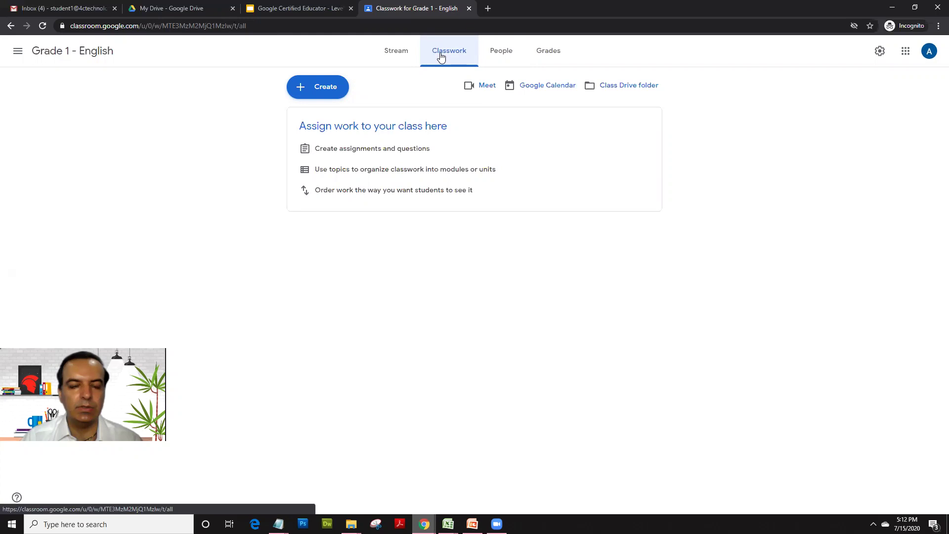
- Create a material titled 'Digestive System' described 'Here are the details on Digestive System'
left_click(312, 89)
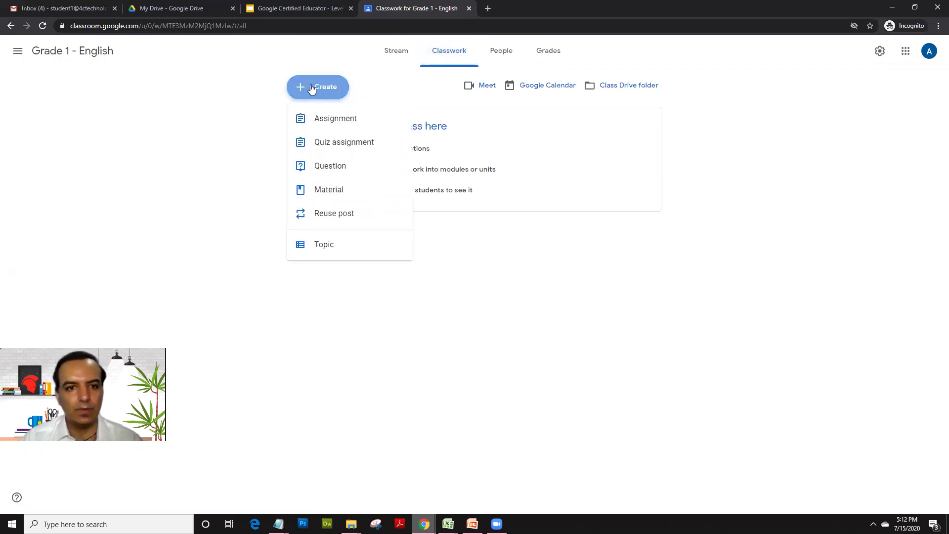
left_click(325, 190)
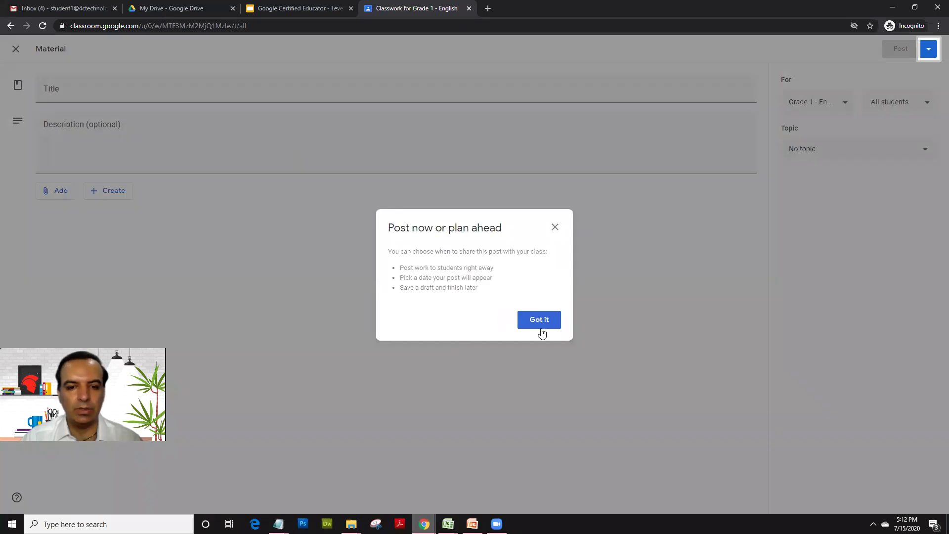
left_click(538, 327)
left_click(130, 90)
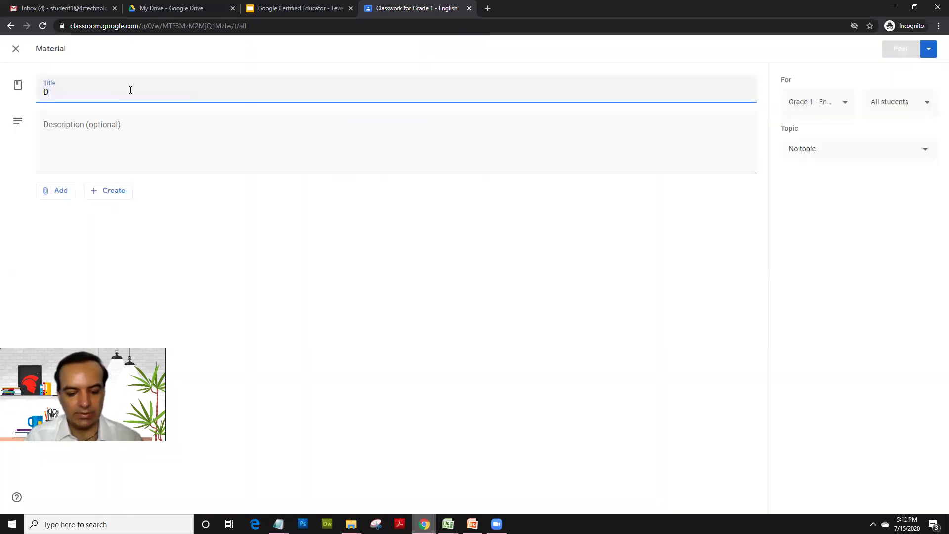
type("Digestive System")
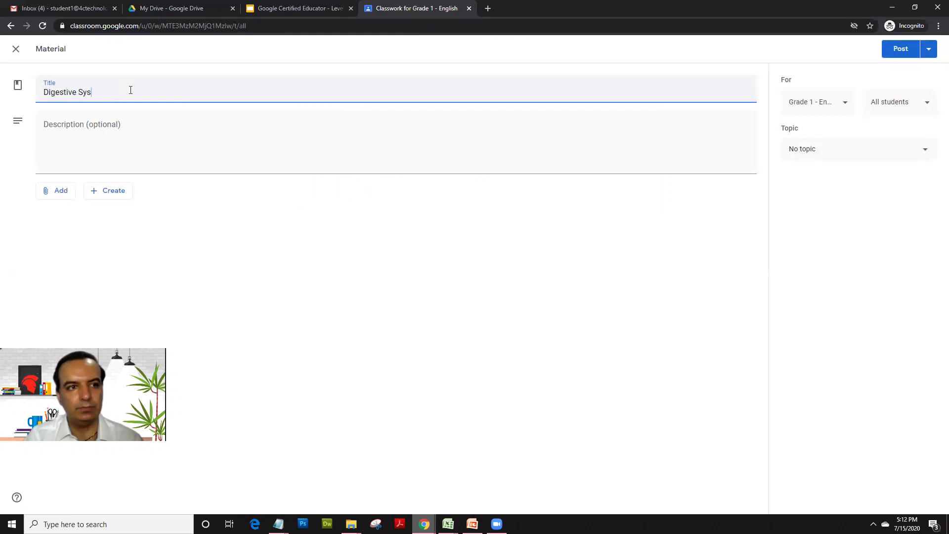
key("Tab")
type("Here are the deta")
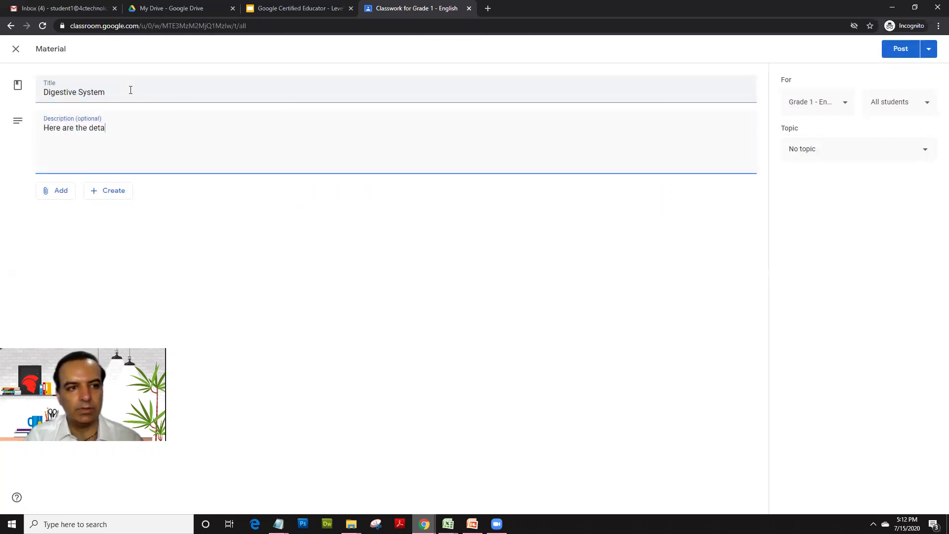
type("ils on Digest")
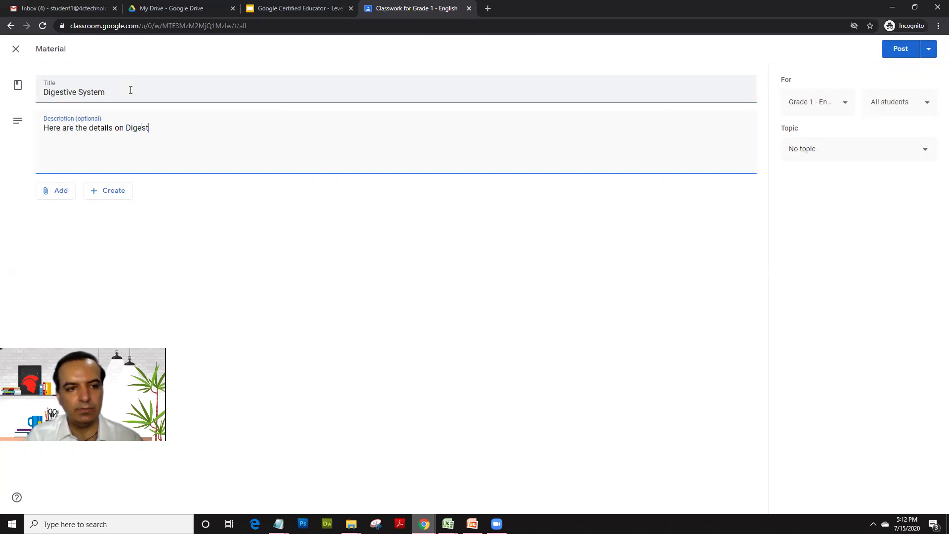
type("ive System")
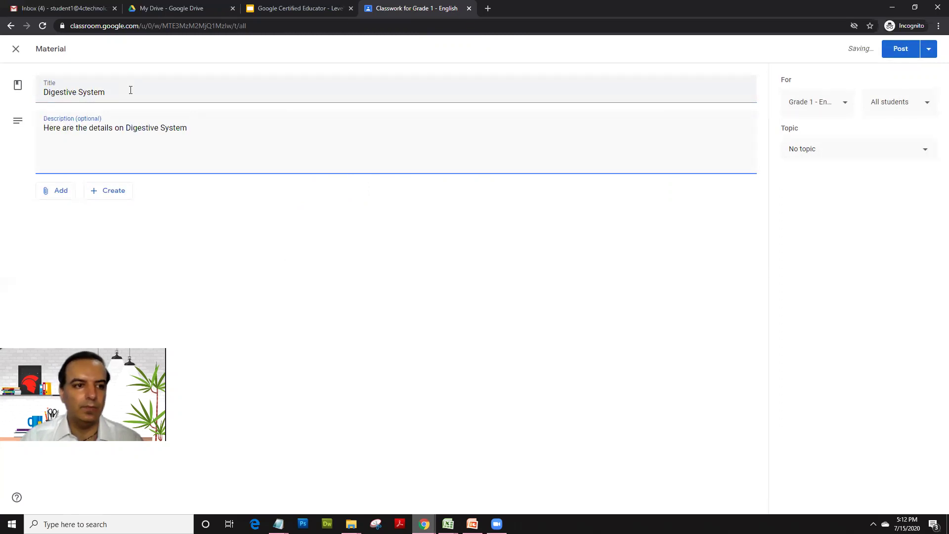
- Search YouTube for 'digestive system' and attach 'How your digestive system works - Emma Bryce'
left_click(68, 197)
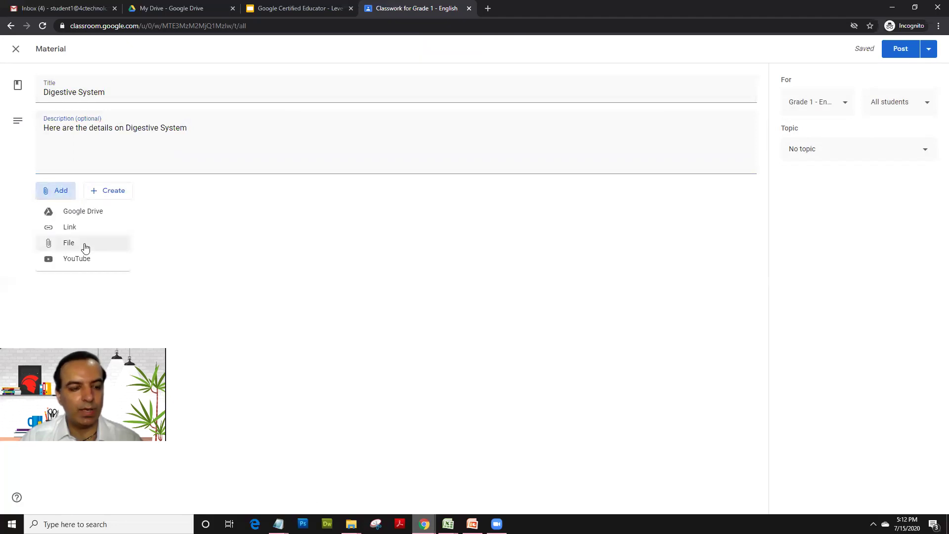
left_click(88, 260)
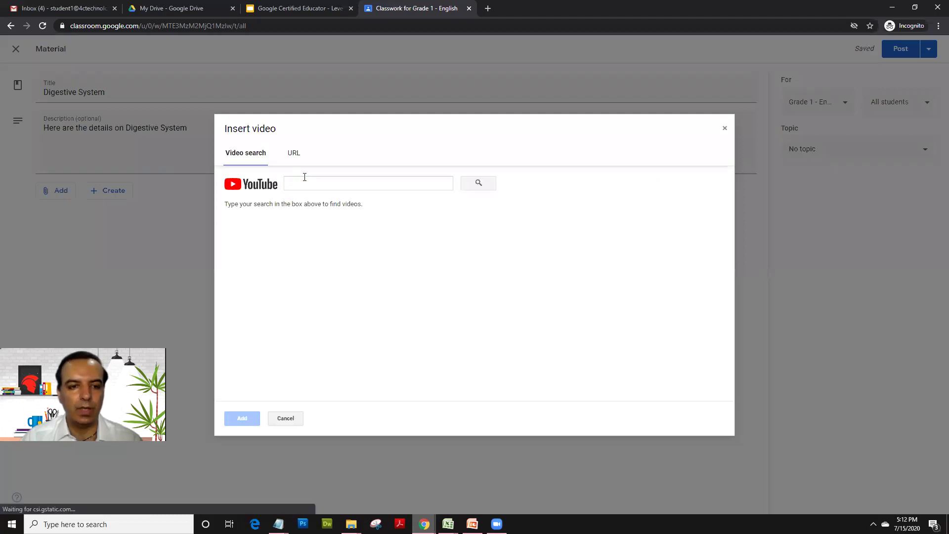
left_click(305, 177)
type("dige")
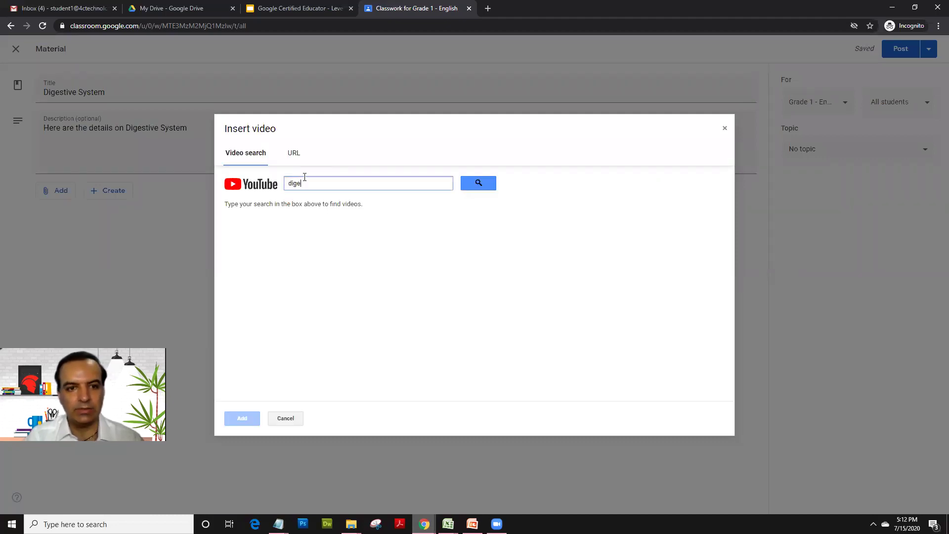
type("stive syt")
key("BackSpace")
type("stem")
left_click(474, 187)
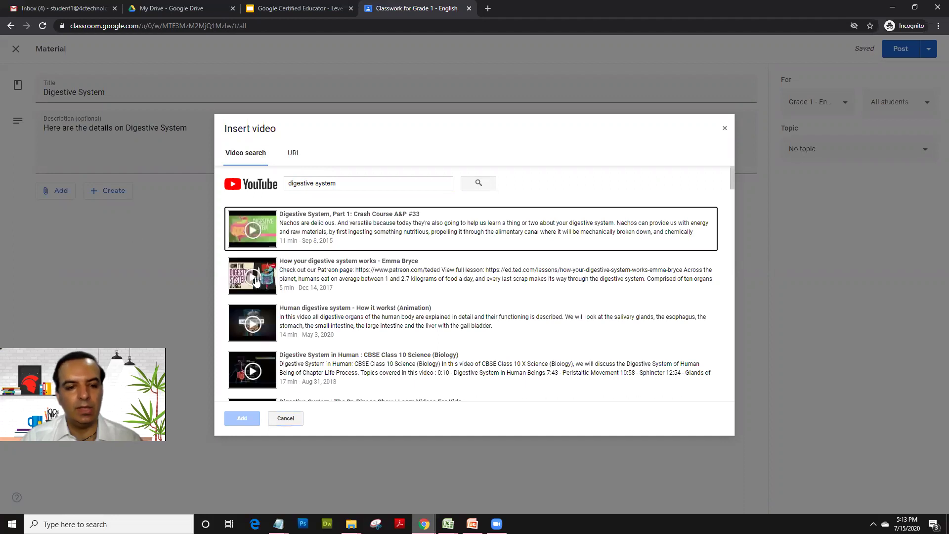
left_click(255, 281)
left_click(242, 418)
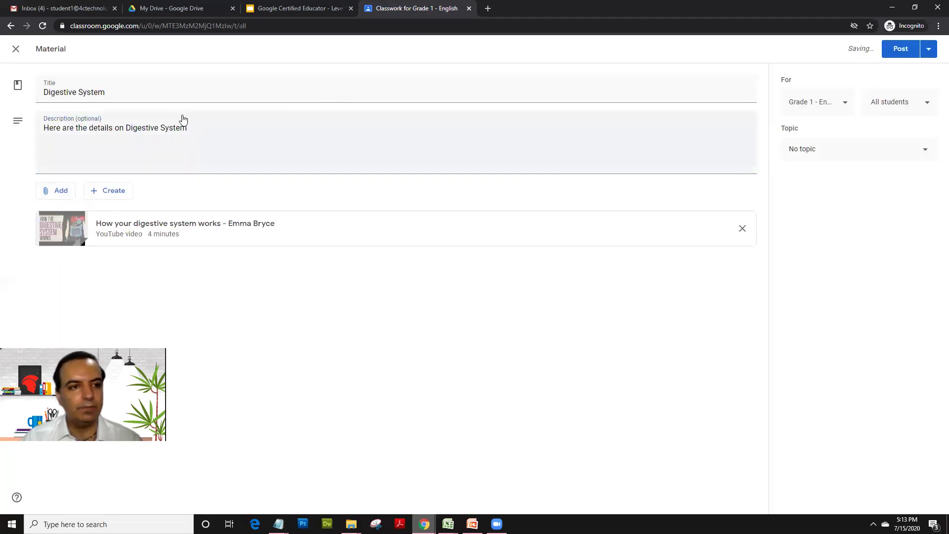
- Also share the Digestive System material with Grade 1, so For shows 2 classes
left_click(845, 113)
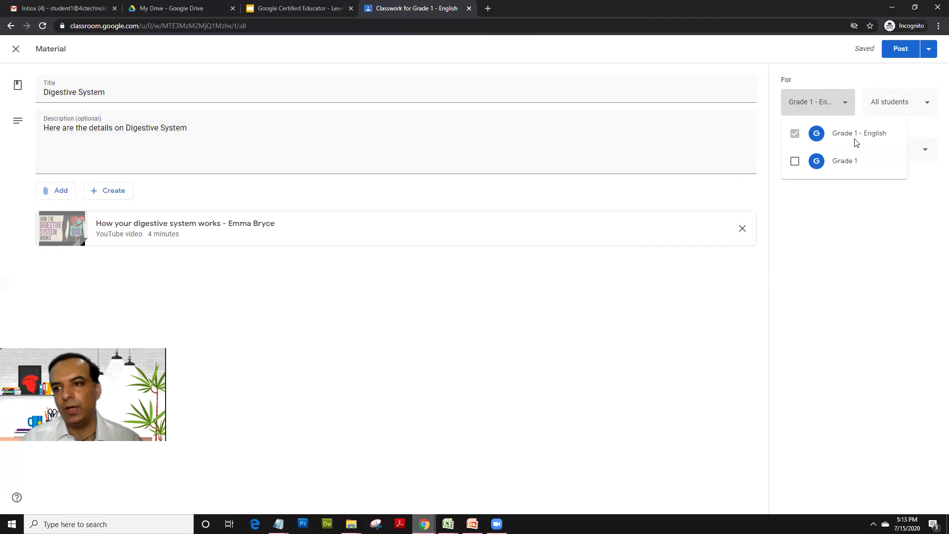
left_click(796, 162)
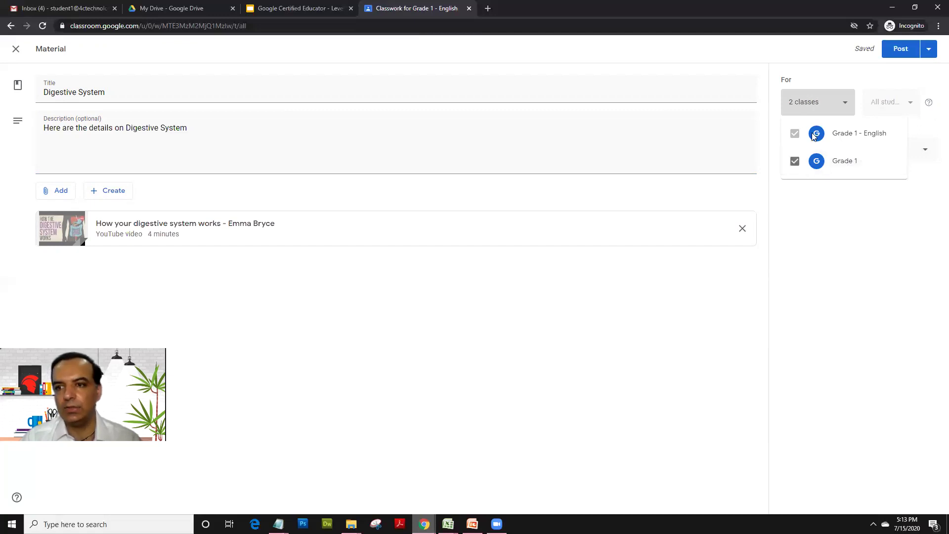
left_click(824, 200)
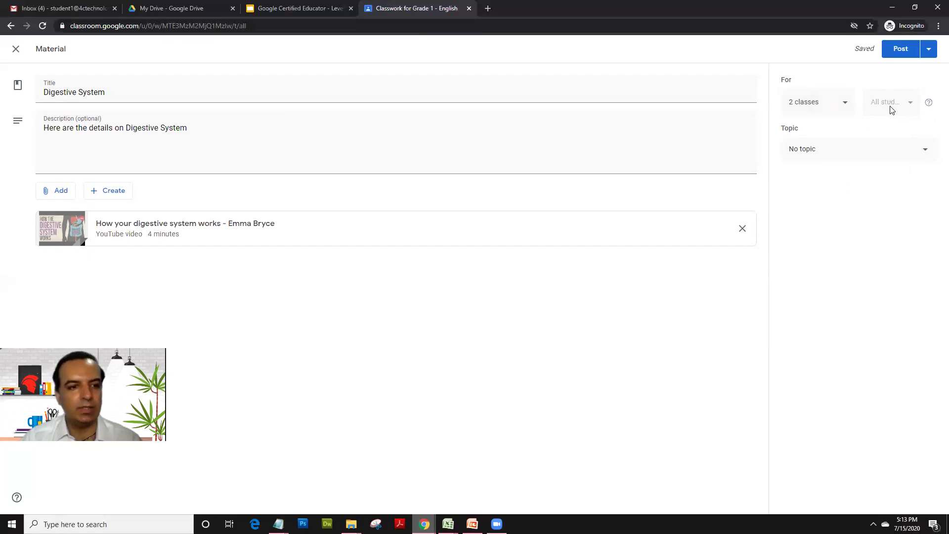
left_click(864, 161)
- Create the topic 'Digestive System' for the material and post it
left_click(809, 183)
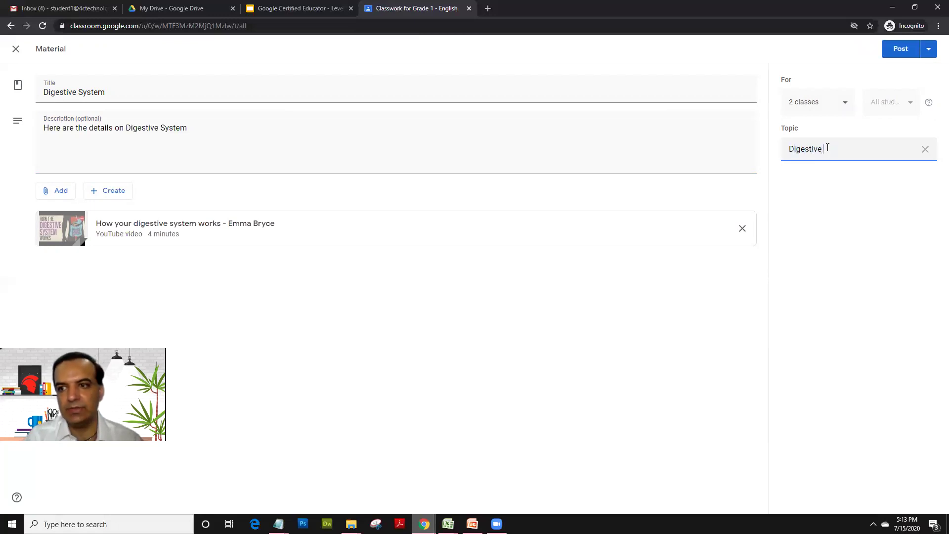
type("Digestive System")
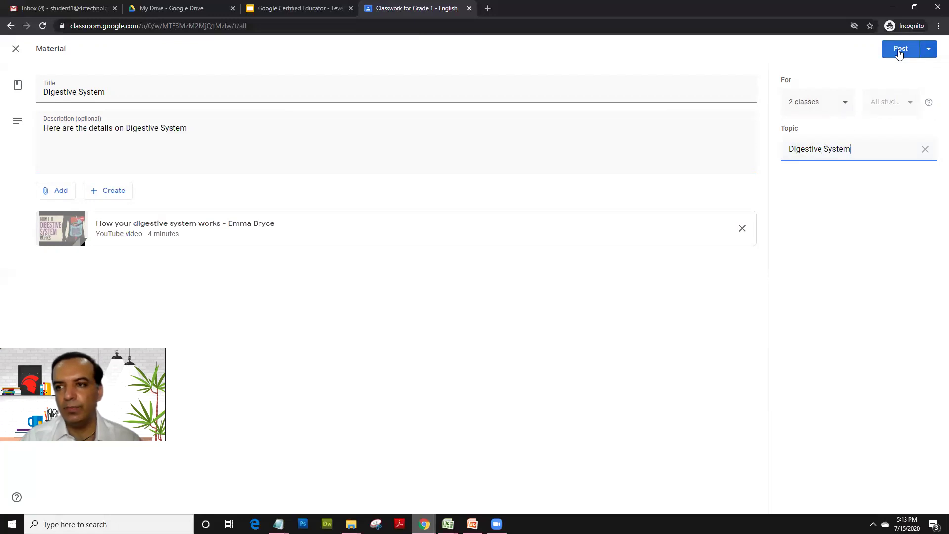
left_click(931, 54)
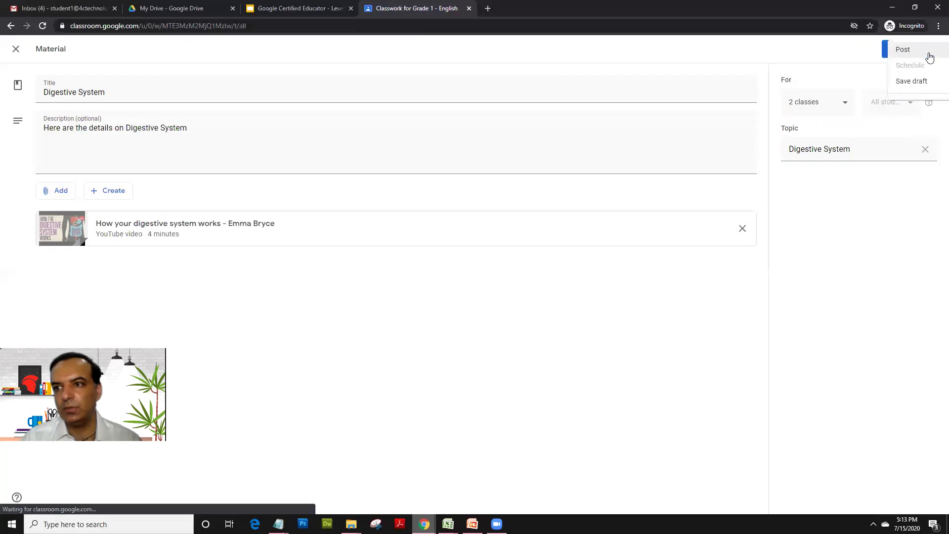
left_click(890, 59)
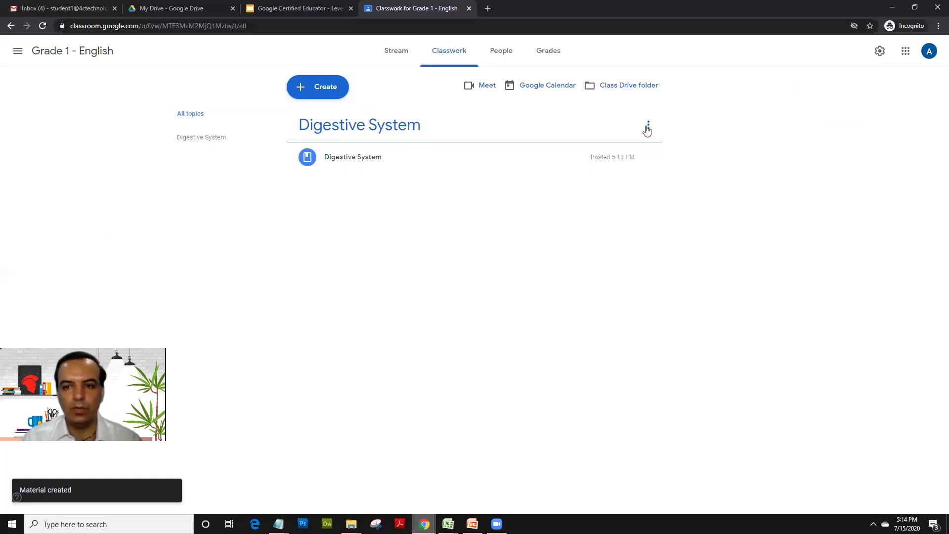
- Rename the Digestive System topic to 'Watch video on Digestive System'
left_click(649, 124)
left_click(620, 147)
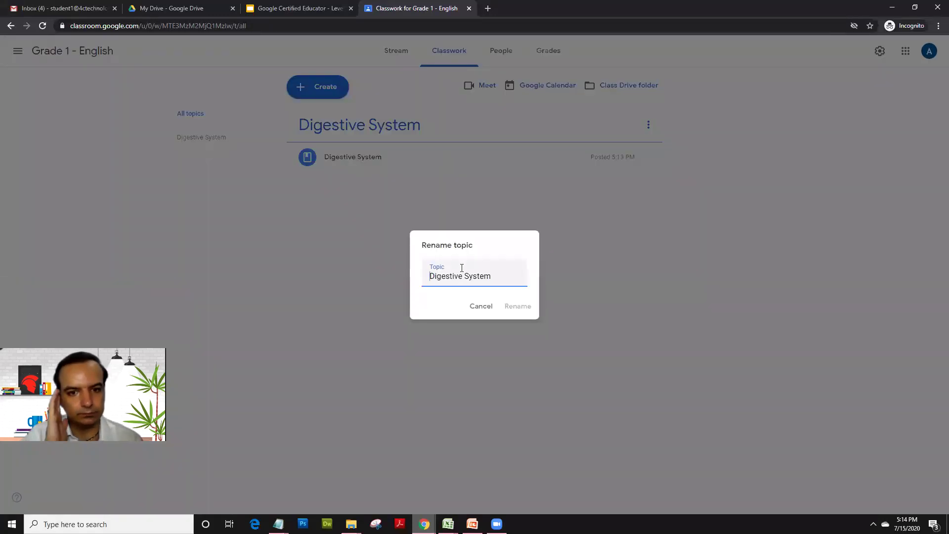
key("ctrl+a")
type("Wr")
key("BackSpace")
key("ctrl+a")
type("Real")
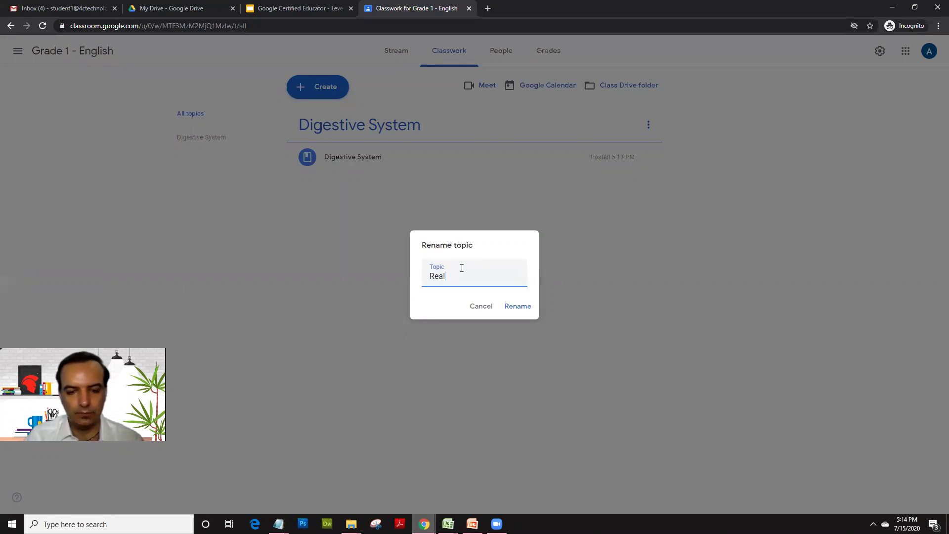
type(" about Digestive System")
key("Home")
key("Delete")
key("Delete")
key("Delete")
key("Delete")
key("Delete")
key("Delete")
key("Delete")
key("Delete")
key("Delete")
key("Delete")
type("Watch video")
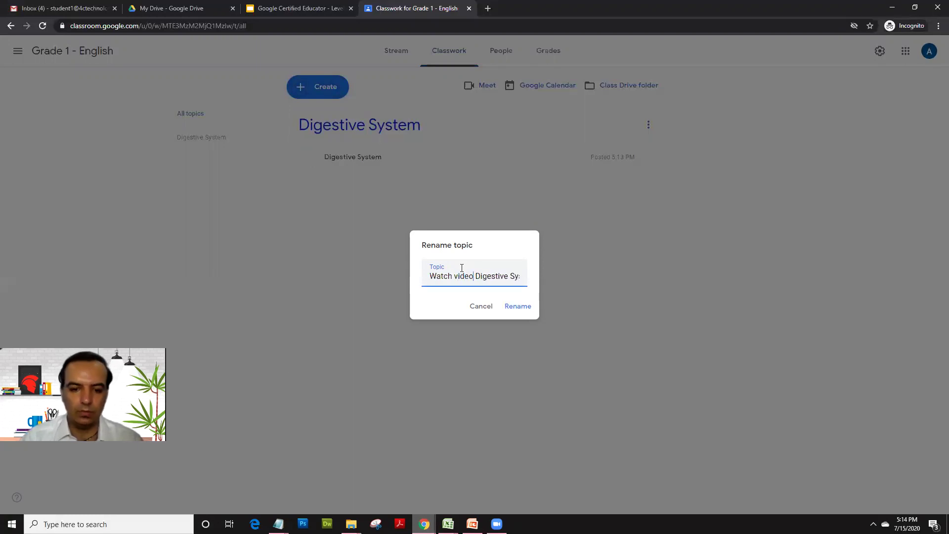
type(" on")
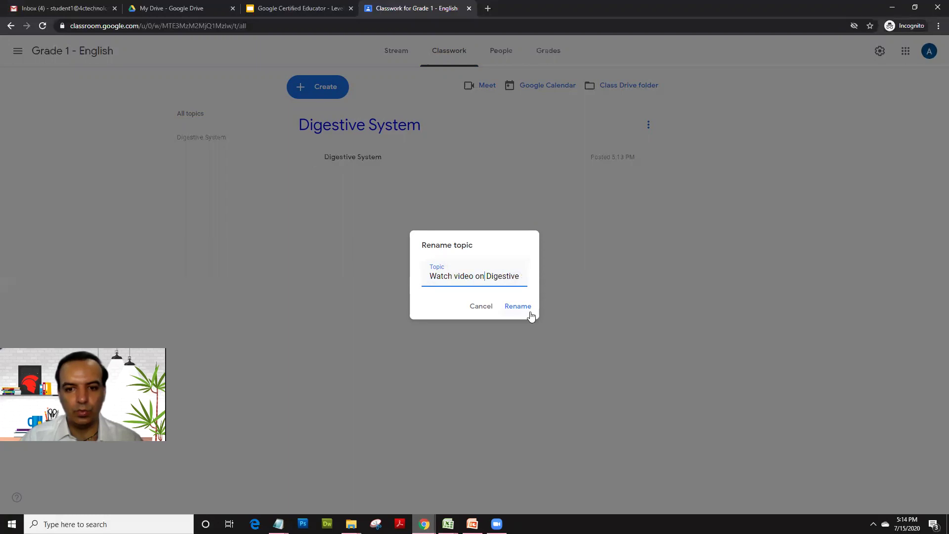
left_click(523, 312)
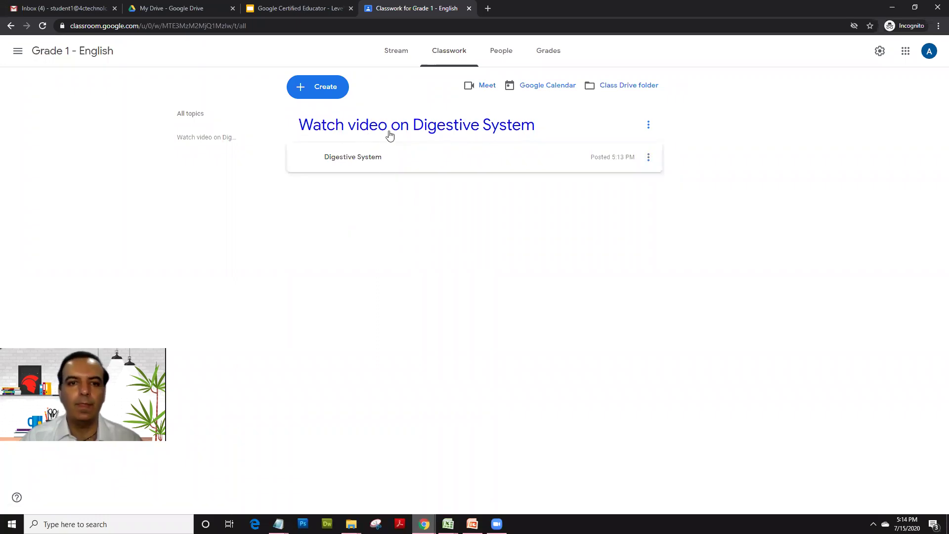
- Rename the topic back to 'Digestive System' by deleting the leading words
left_click(648, 125)
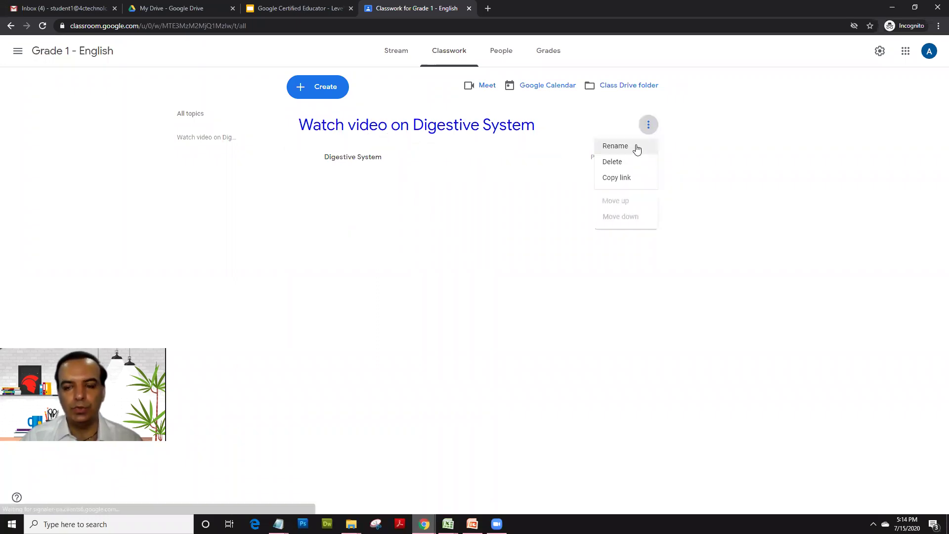
left_click(616, 146)
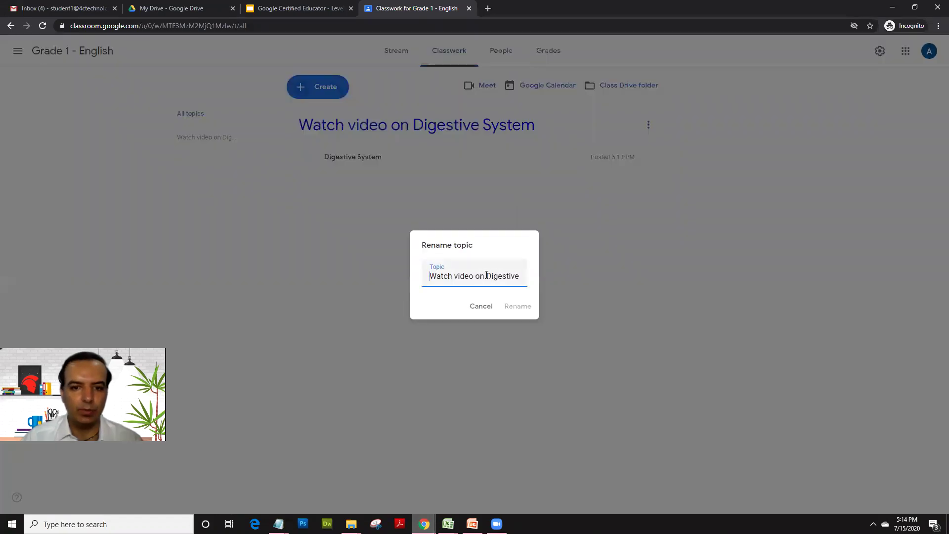
left_click_drag(487, 275, 386, 269)
key("BackSpace")
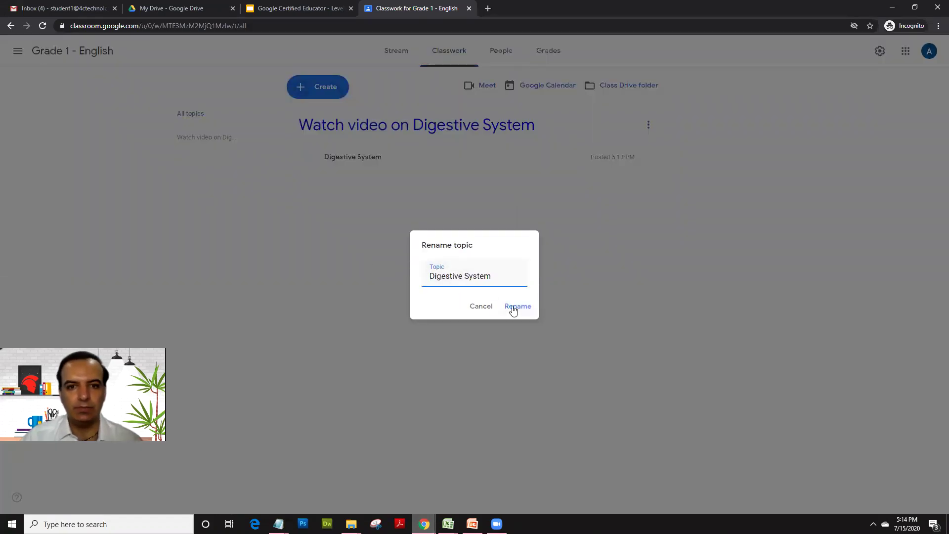
left_click(514, 307)
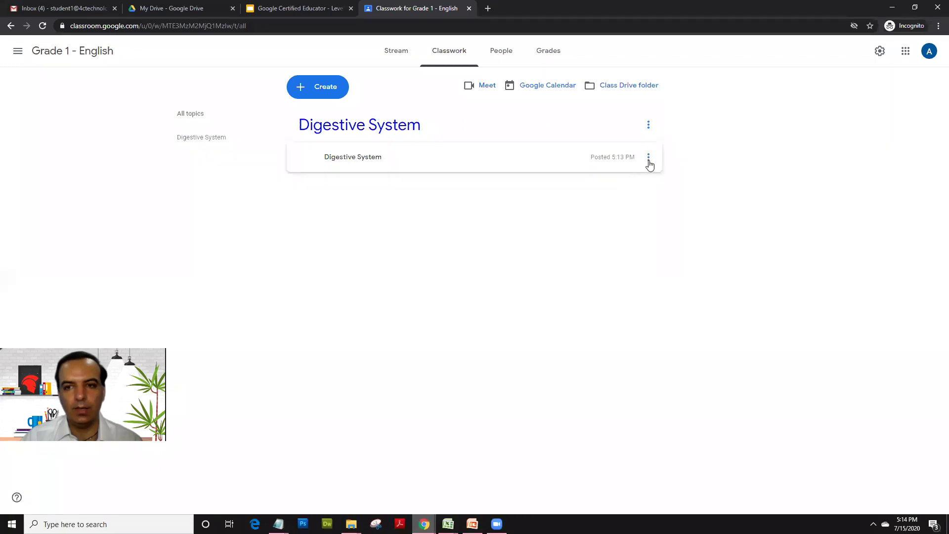
- Edit the material's title to 'Watch Video on Digestive System' and save it
left_click(649, 157)
left_click(632, 184)
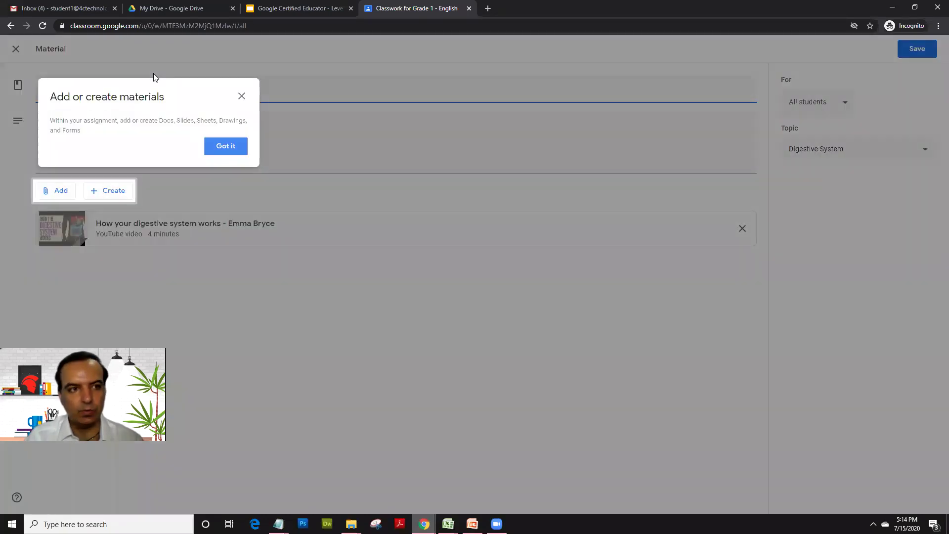
left_click(242, 98)
type("Video on Digestive System")
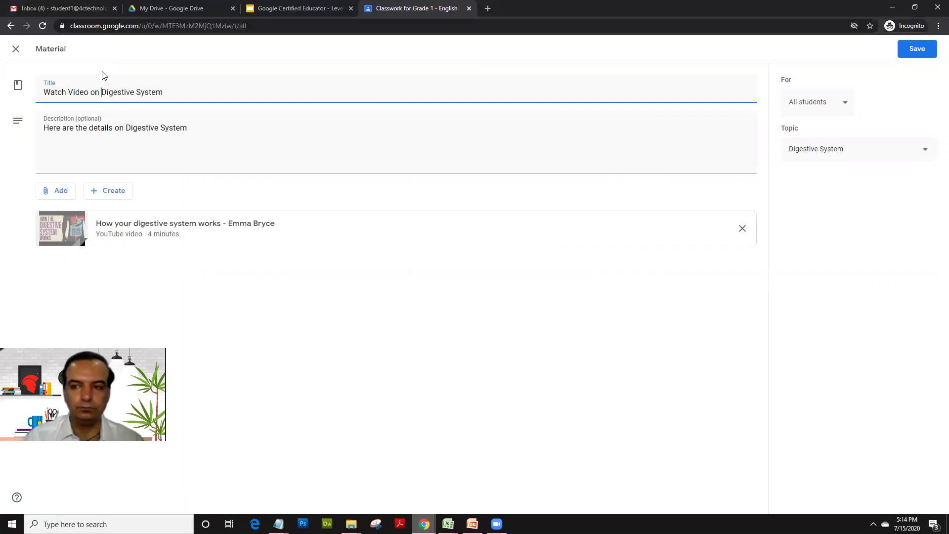
left_click(916, 51)
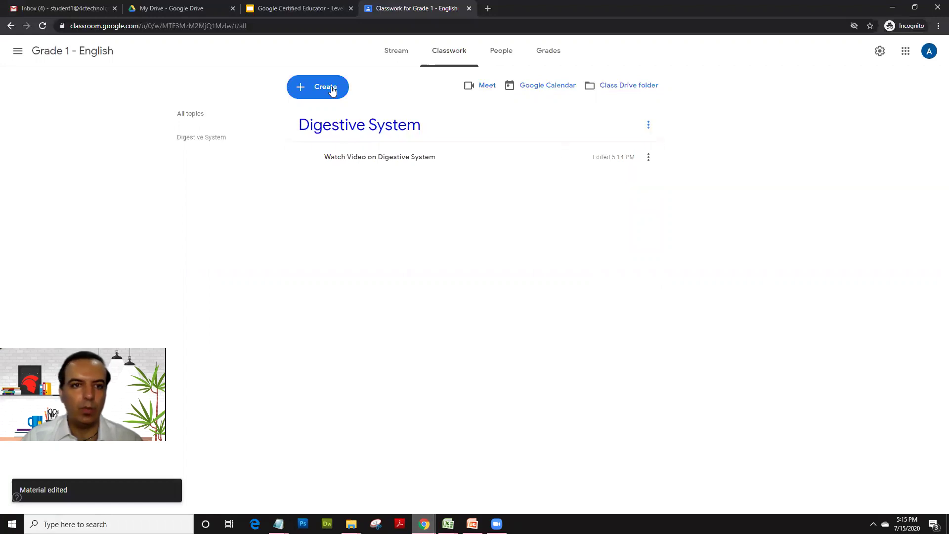
- Start a multiple-choice question 'How long is the digestive system'
left_click(314, 89)
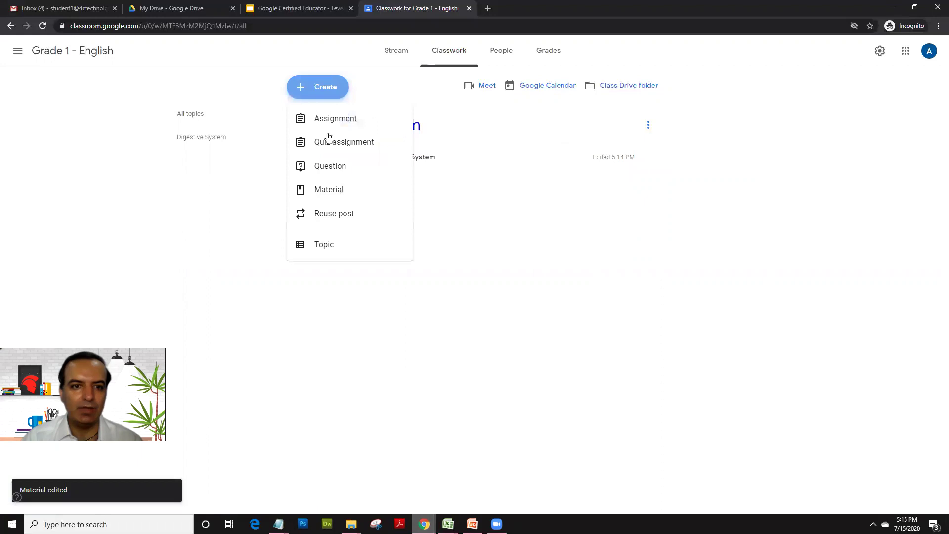
left_click(335, 168)
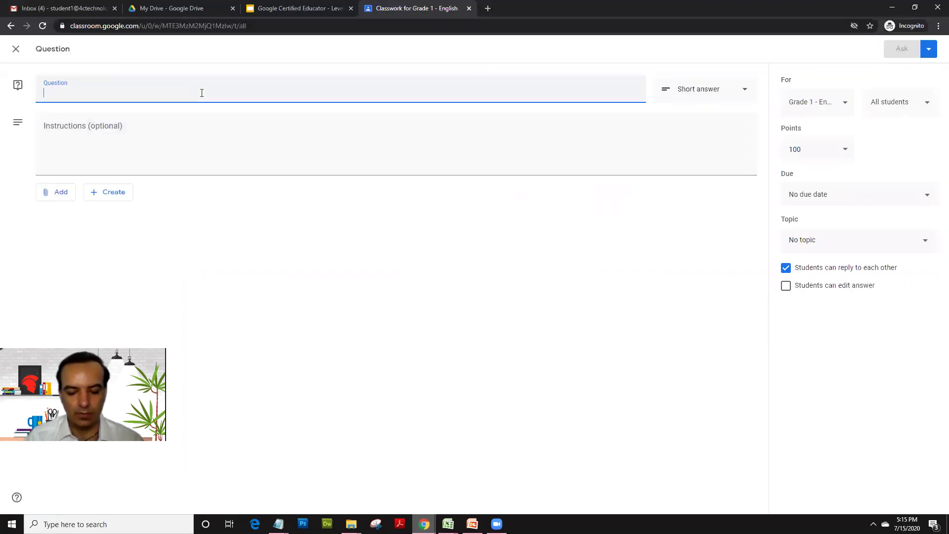
type("How long is the digestive system")
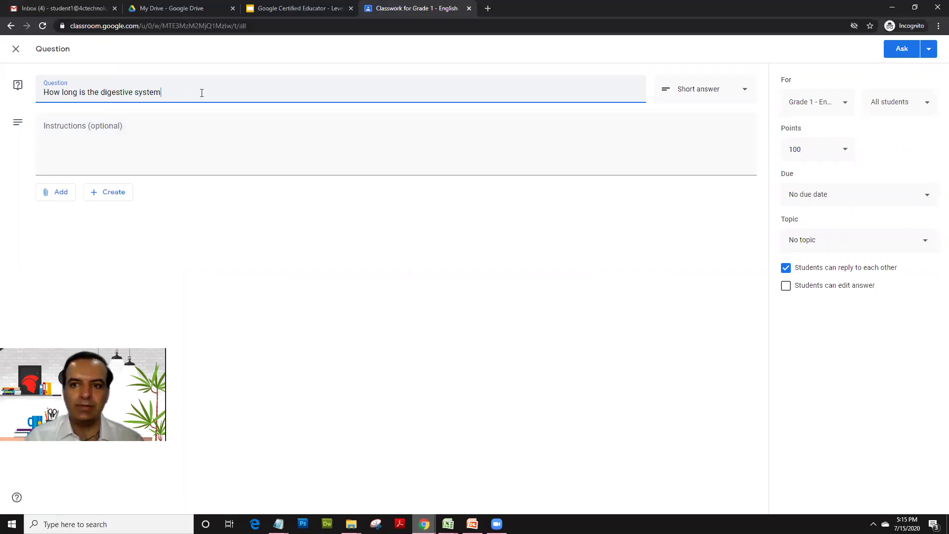
left_click(688, 92)
left_click(690, 111)
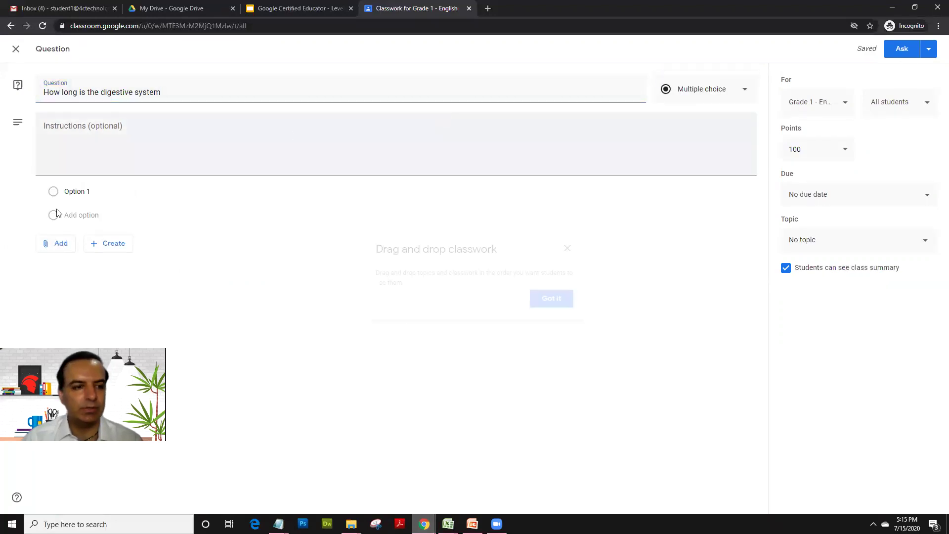
- Add the answer options 10, 20, 30 and 40 feet
left_click(75, 194)
type("10 feet")
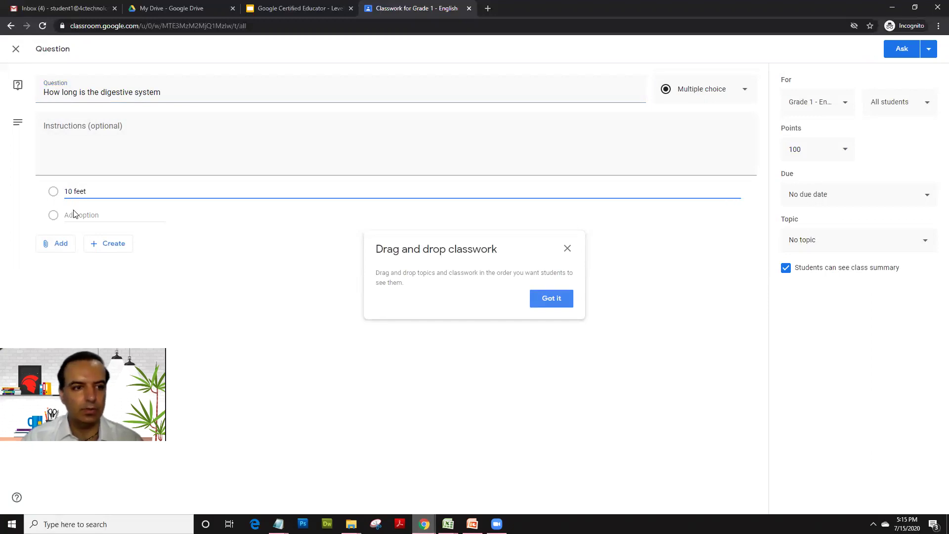
left_click(74, 215)
type("20 ")
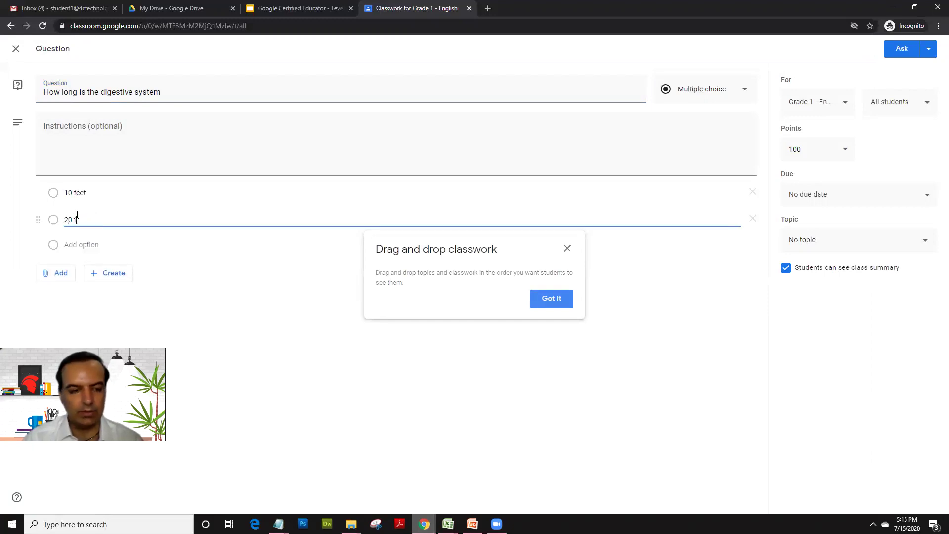
type("feet")
left_click(79, 245)
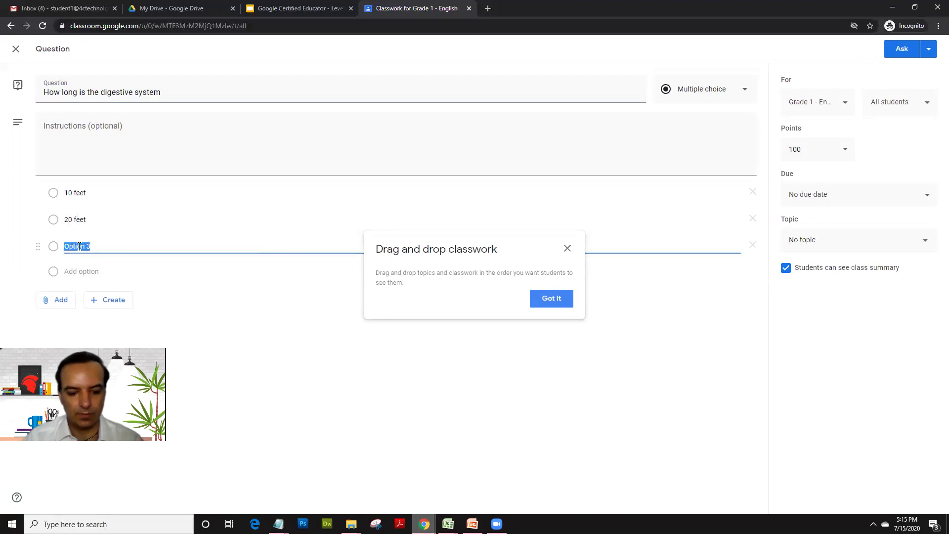
type("30 feet")
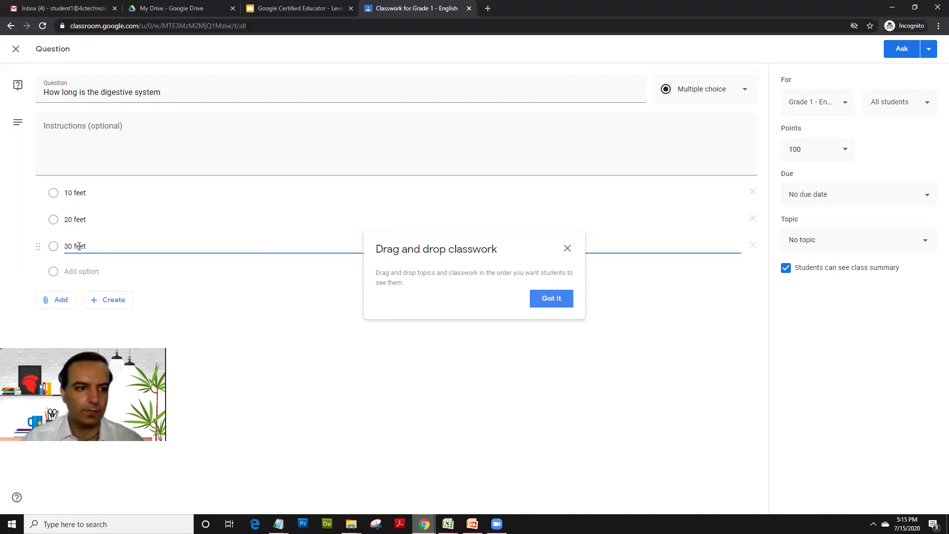
left_click(77, 271)
type("40 feet")
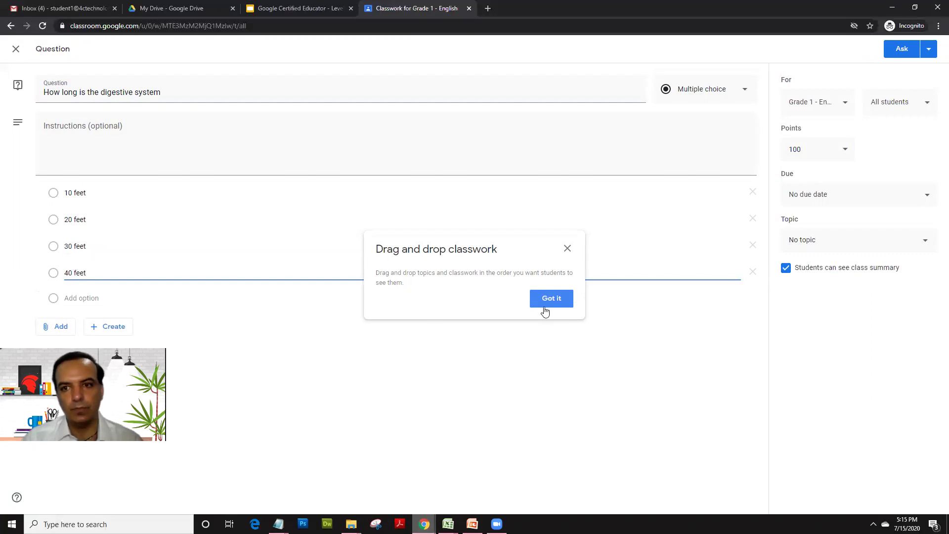
left_click(553, 303)
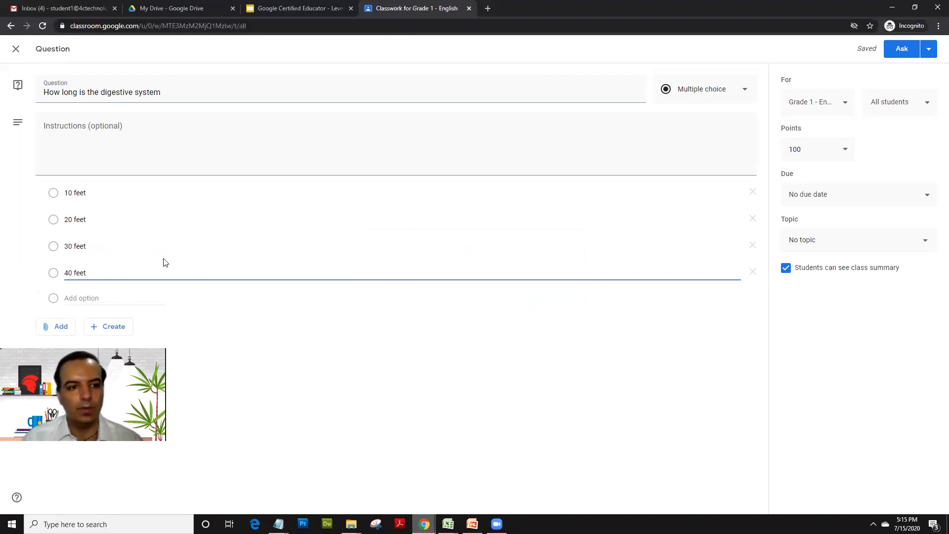
- Make the digestive system question ungraded
left_click(900, 113)
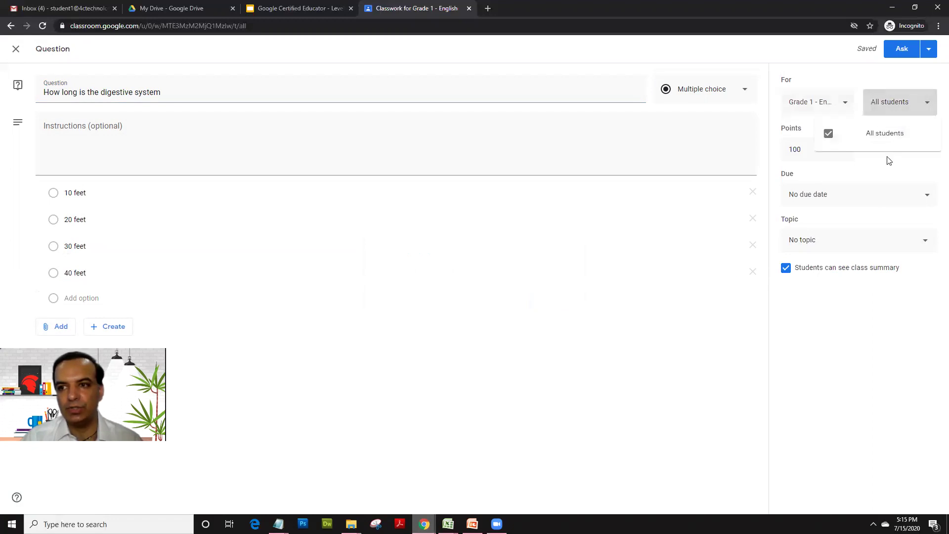
left_click(841, 153)
left_click(833, 148)
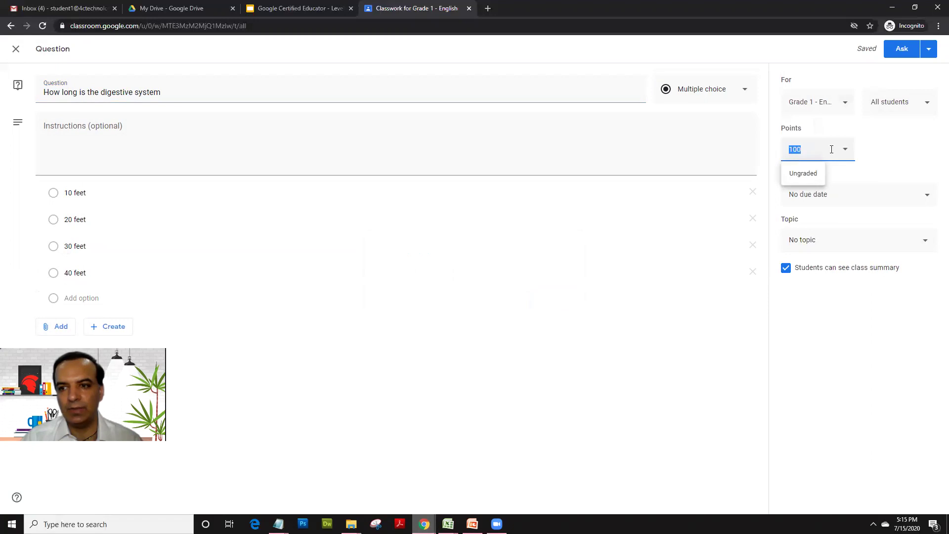
left_click(815, 173)
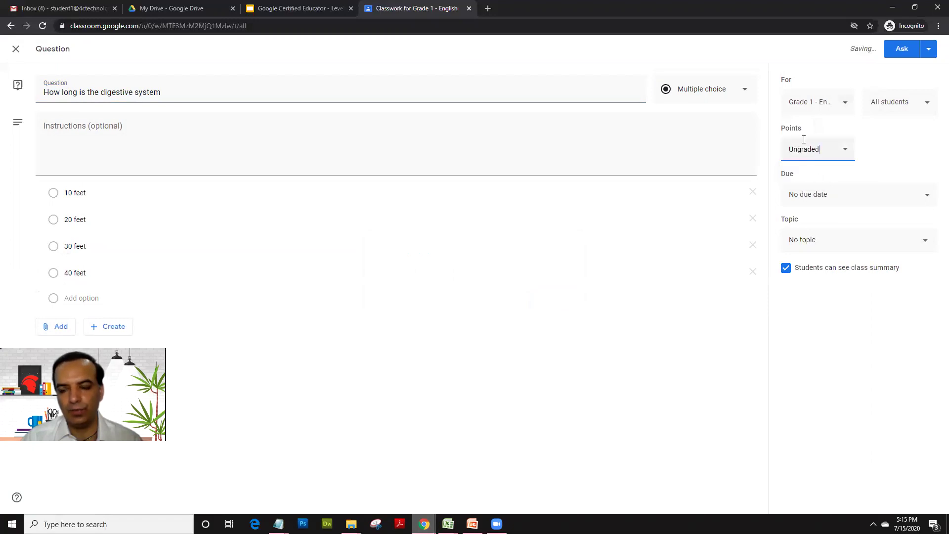
- Set the question's due date to Friday, Jul 17 and file it under Digestive System
left_click(834, 205)
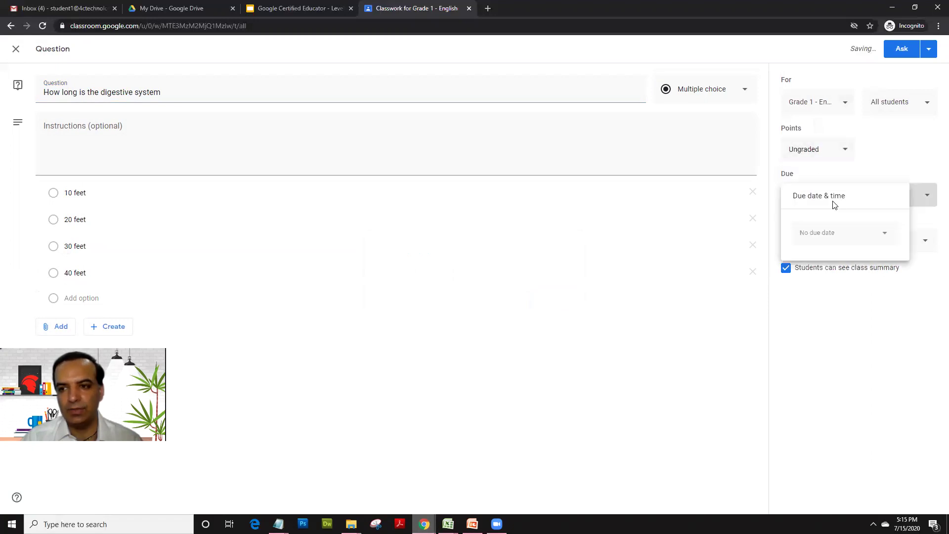
left_click(833, 240)
left_click(880, 311)
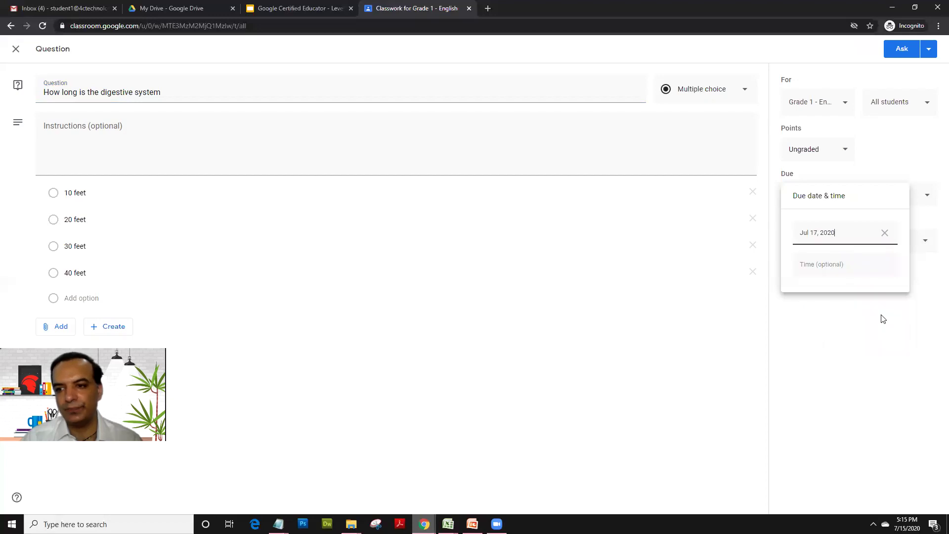
left_click(875, 310)
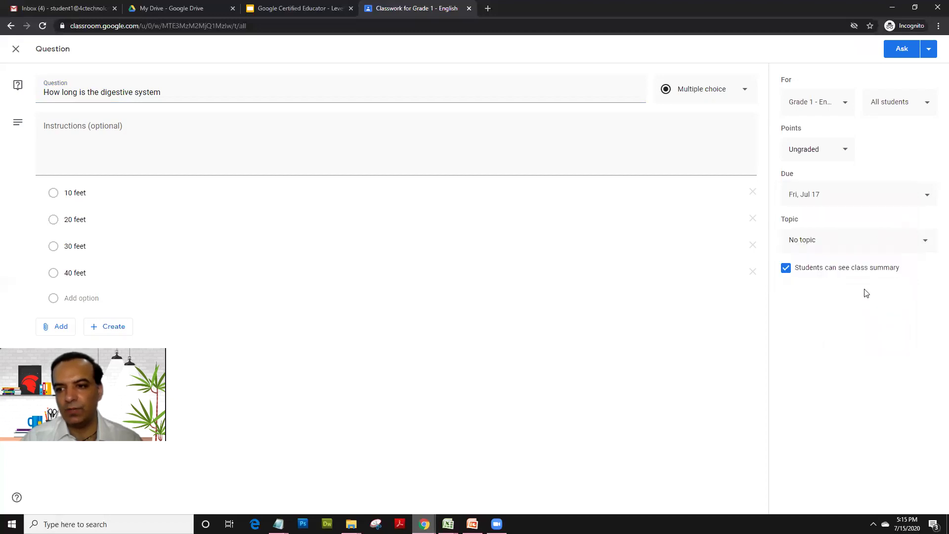
left_click(840, 246)
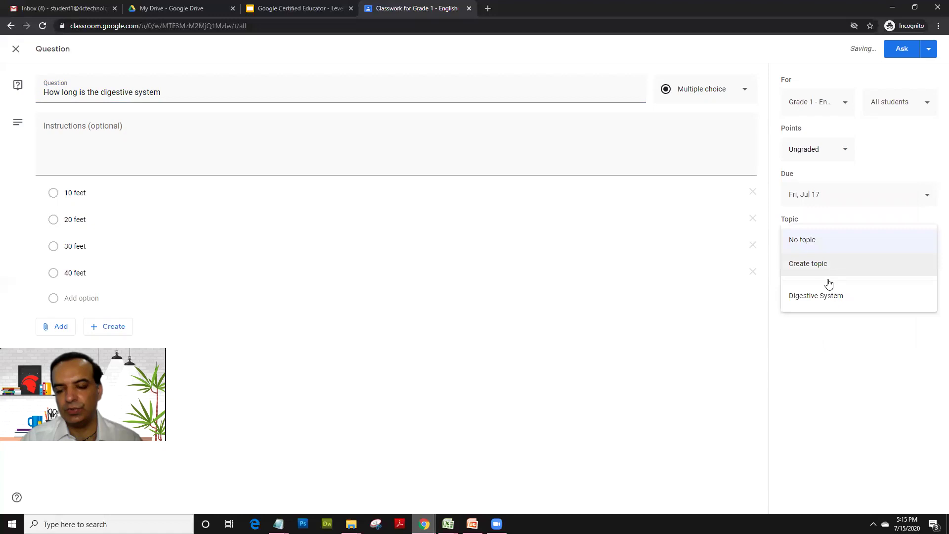
left_click(829, 295)
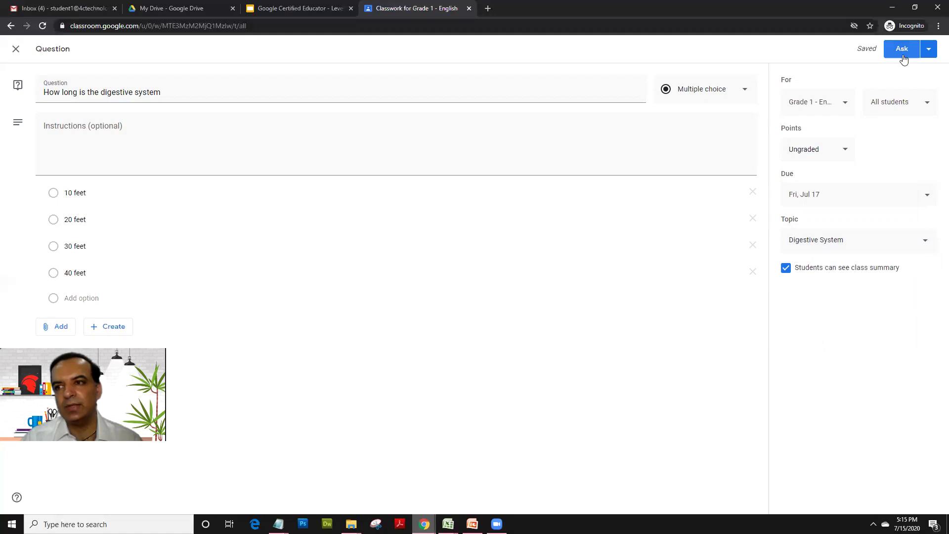
left_click(929, 51)
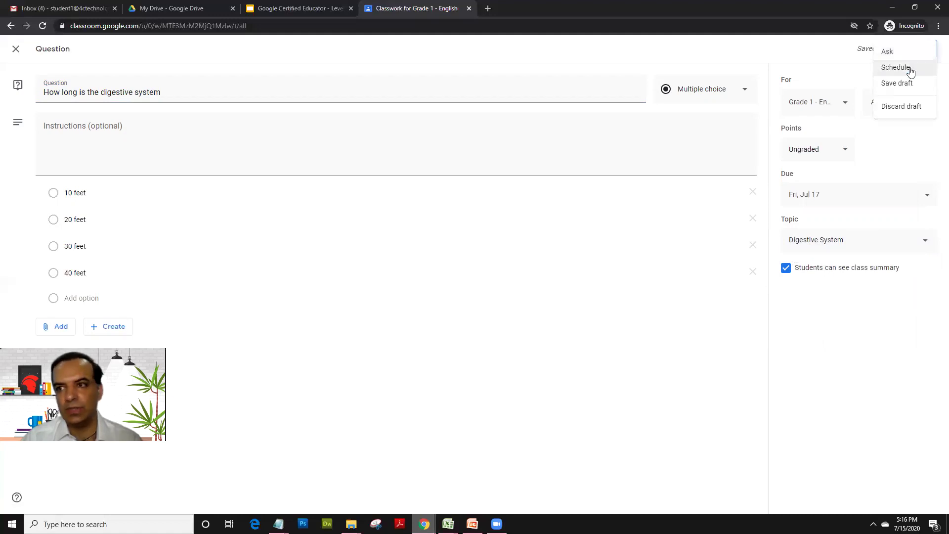
- Post the digestive system question and go to the list of all classes
left_click(901, 52)
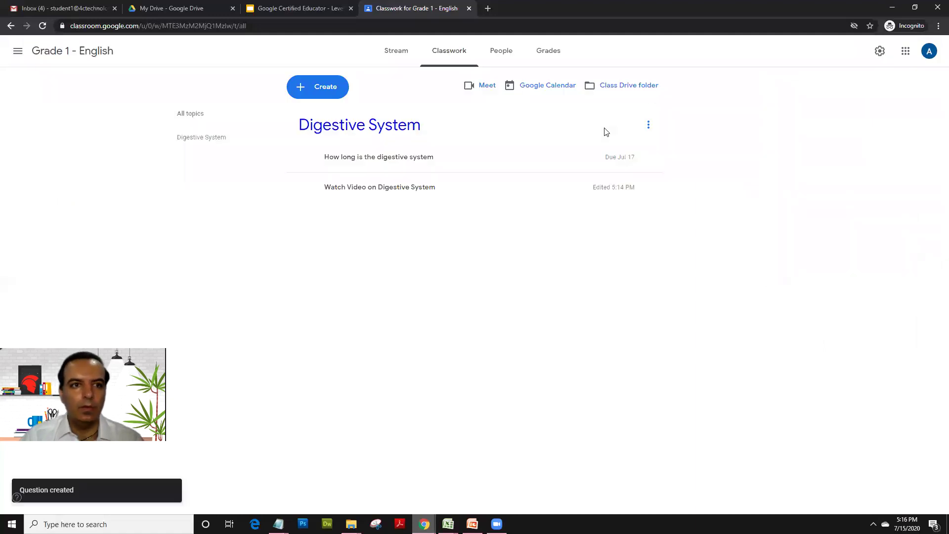
left_click(20, 53)
left_click(53, 54)
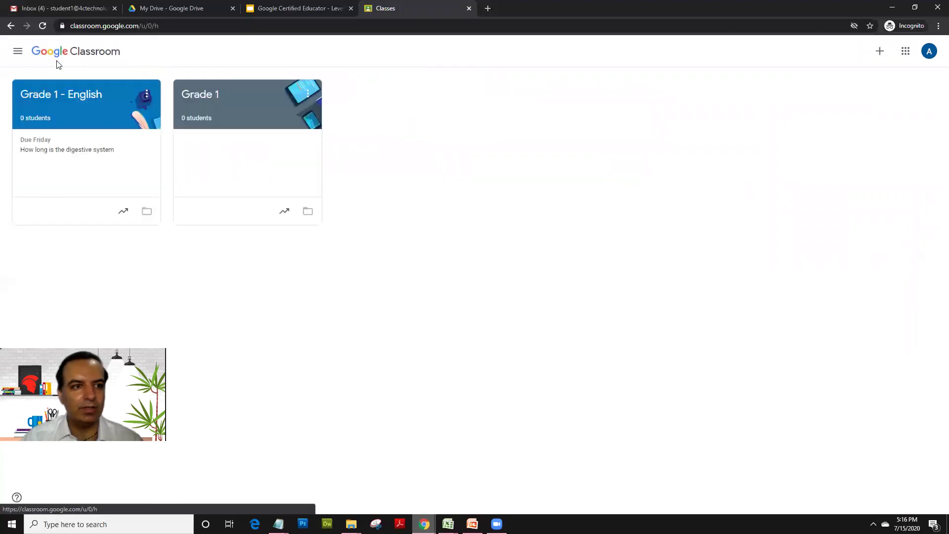
- Rename the Grade 1 - English class to 'Grade 1 - Science'
left_click(147, 94)
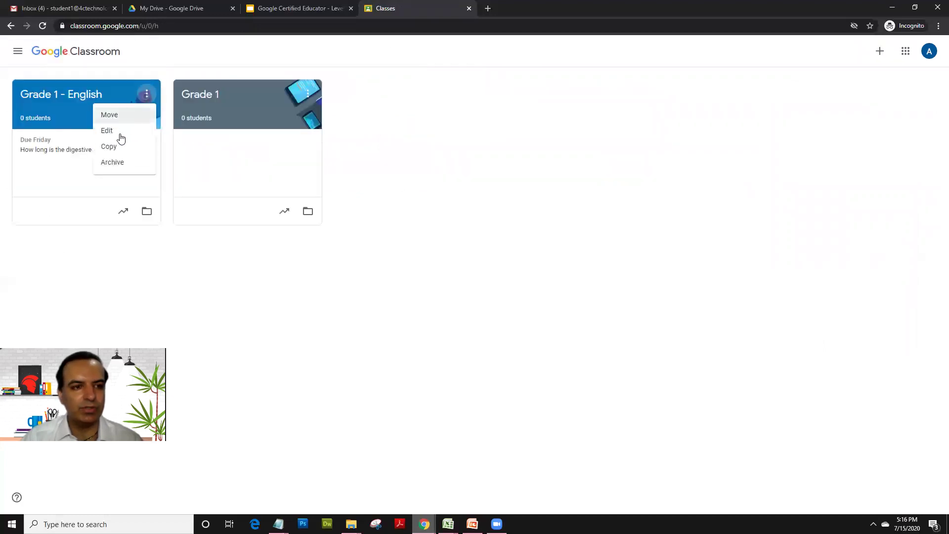
left_click(120, 130)
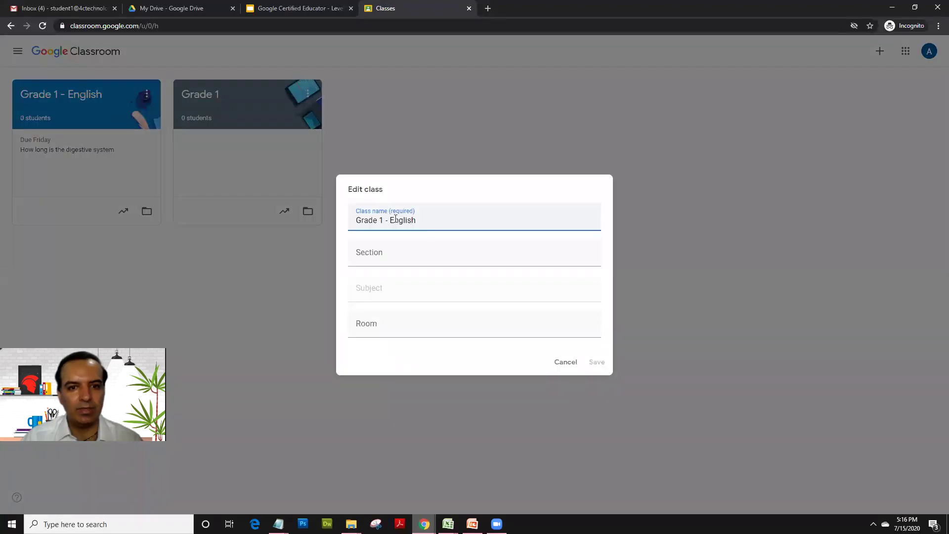
left_click_drag(390, 220, 435, 219)
type("Science")
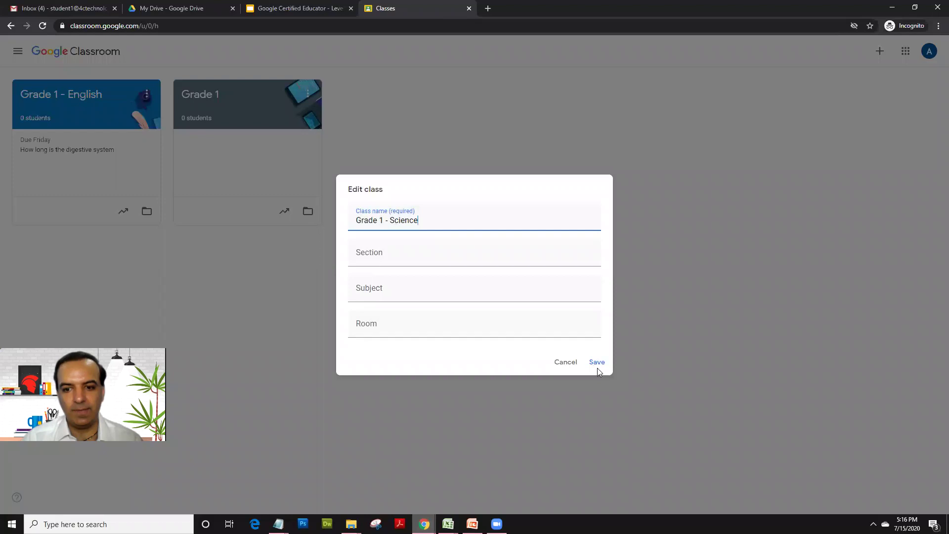
left_click(597, 363)
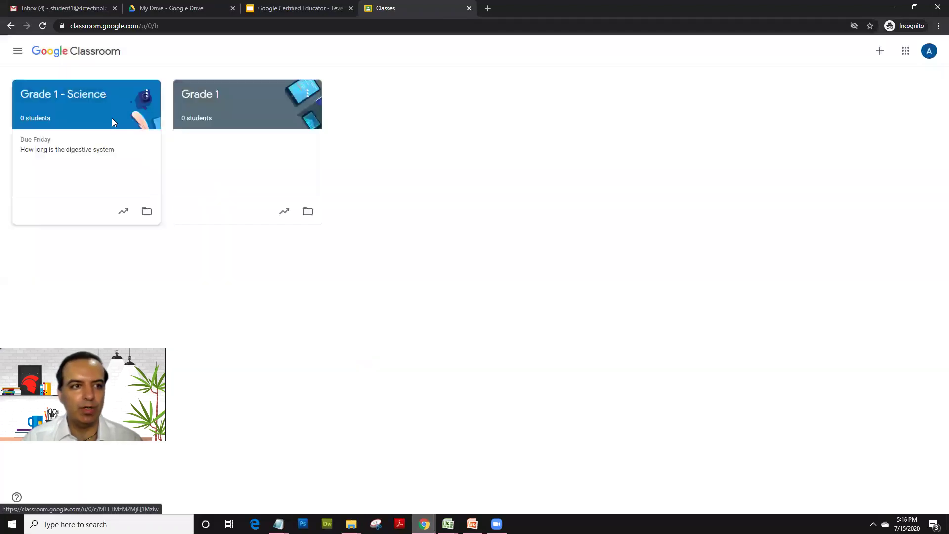
- Open Grade 1 - Science's Classwork page and briefly expand the question to review it
left_click(113, 120)
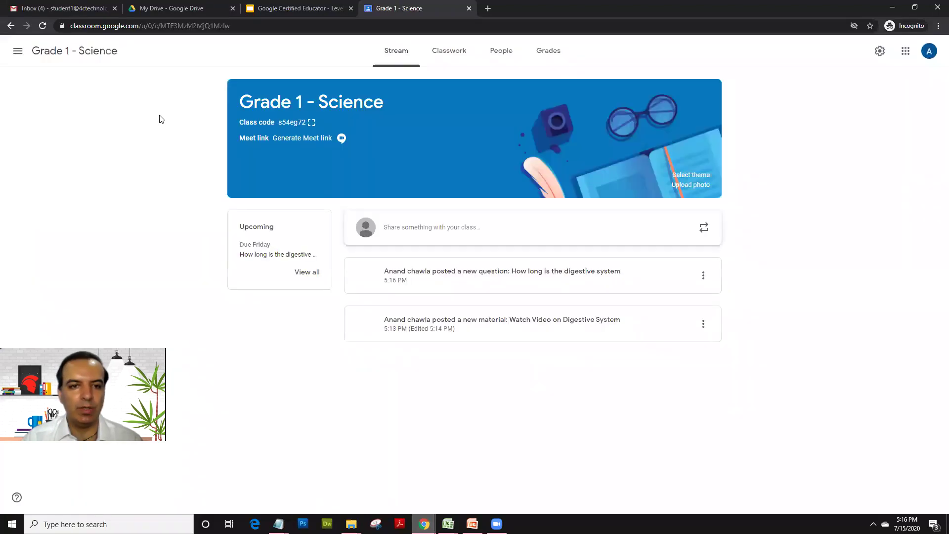
left_click(449, 54)
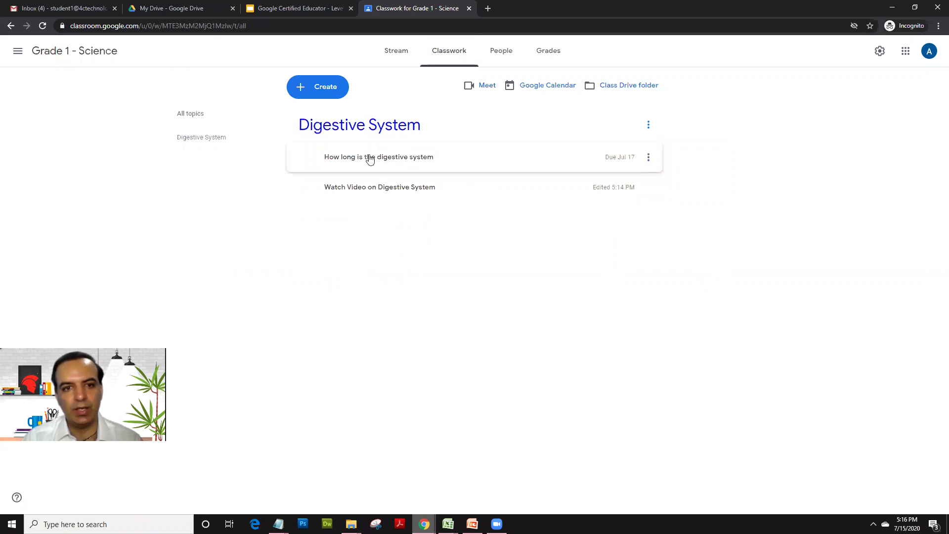
left_click(454, 169)
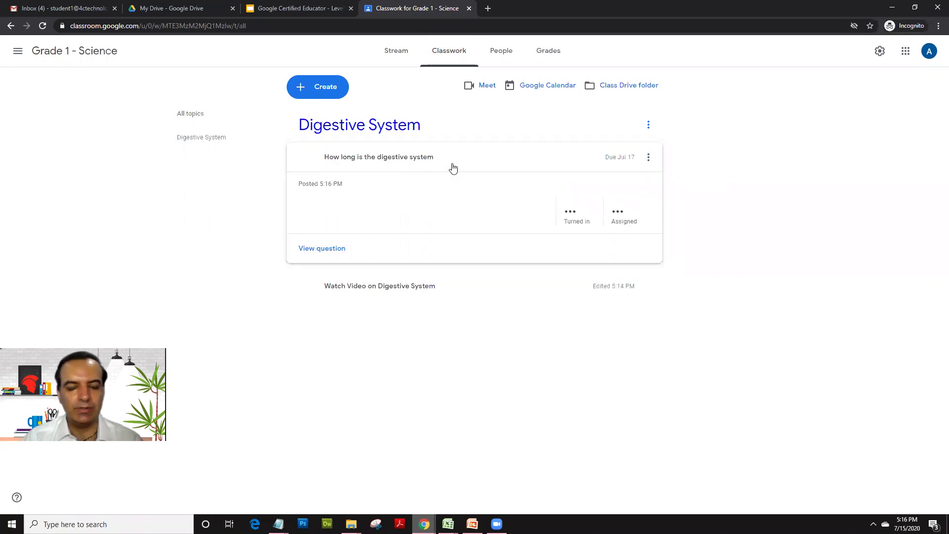
left_click(366, 162)
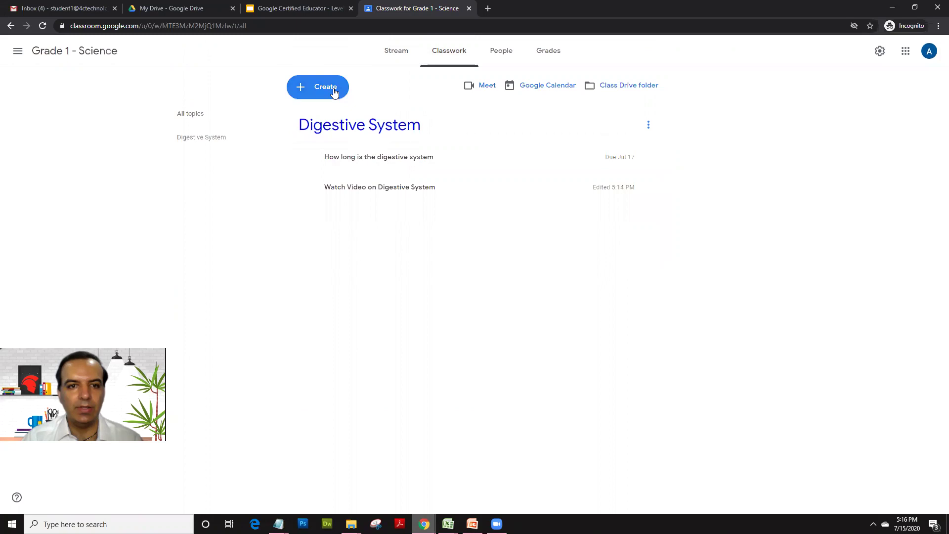
left_click(335, 92)
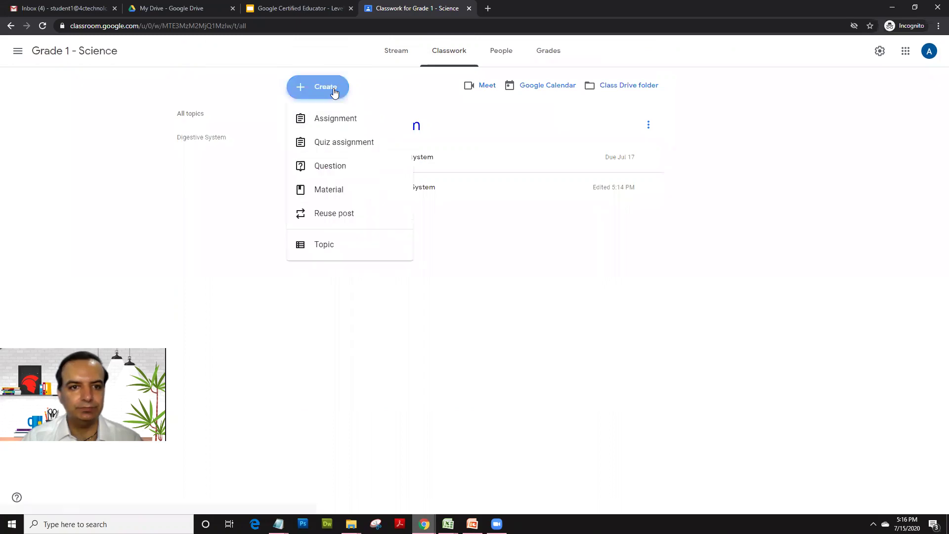
- Create a quiz assignment titled 'Self Graded Quiz' worth 10 points
left_click(331, 148)
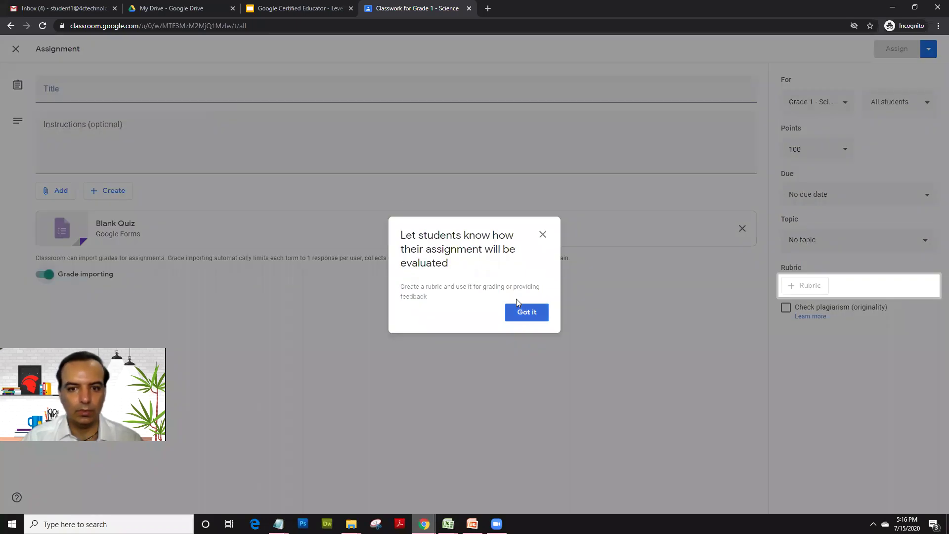
left_click(517, 307)
left_click(122, 89)
type("Self Graded Quiz")
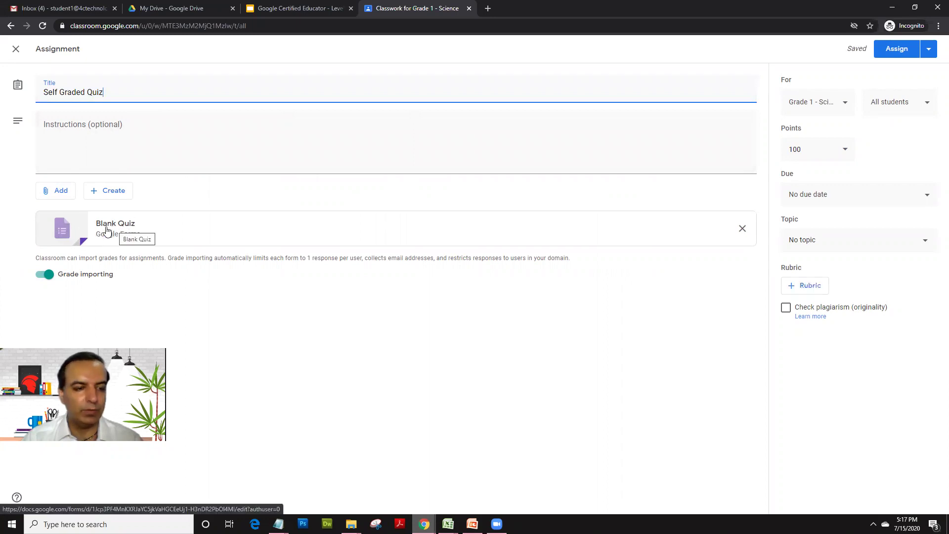
left_click(799, 157)
double_click(799, 156)
type("10")
- Set the quiz due date to Jul 23 and file it under Digestive System
left_click(893, 200)
left_click(880, 229)
left_click(868, 331)
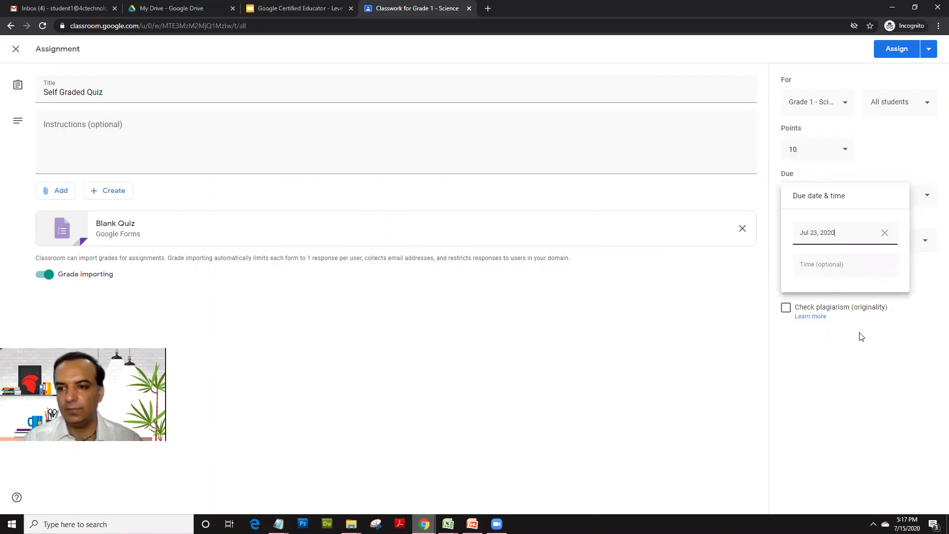
left_click(852, 339)
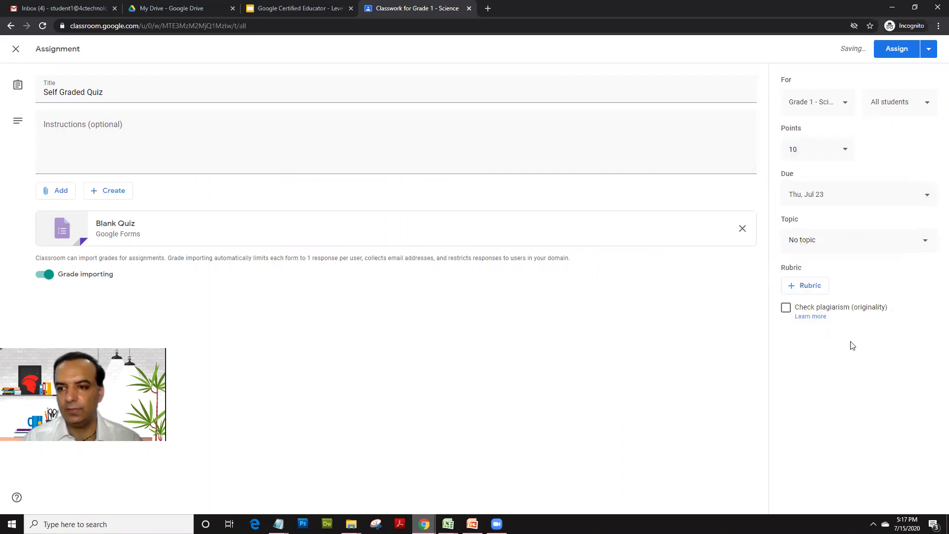
left_click(806, 248)
left_click(796, 295)
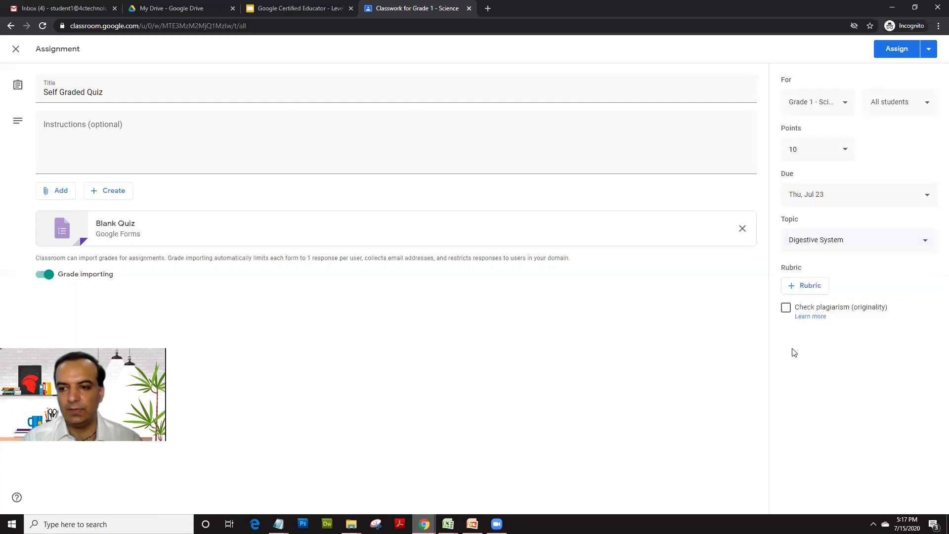
left_click(793, 291)
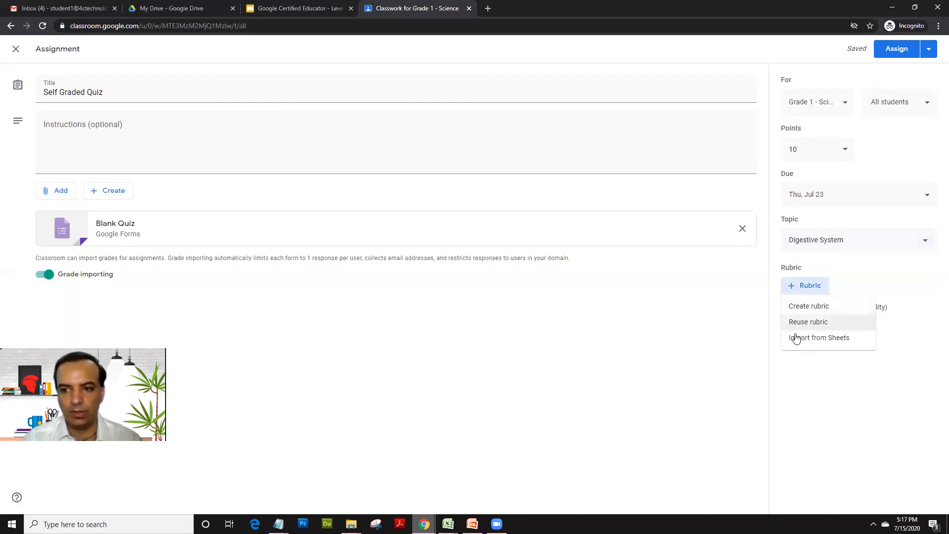
left_click(801, 390)
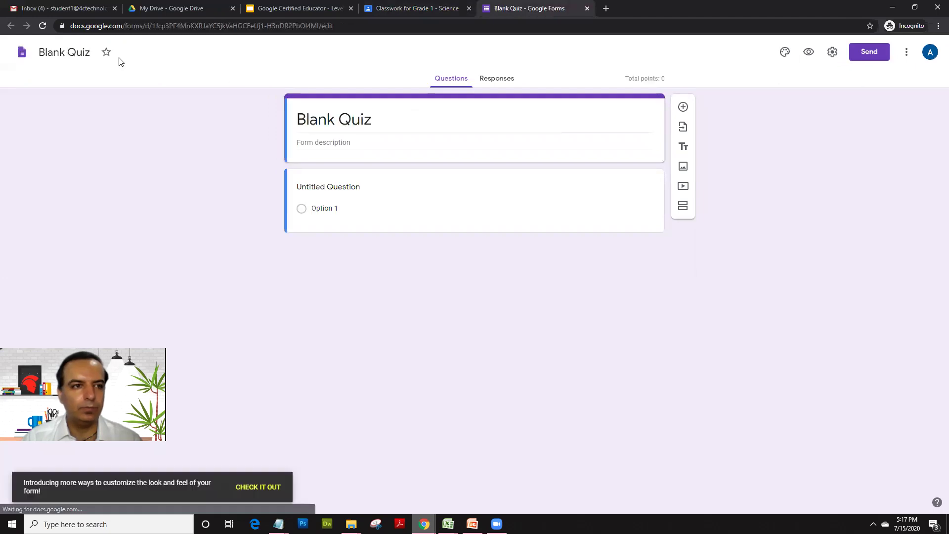
- Name the form file and its title 'Digestive System'
left_click(72, 52)
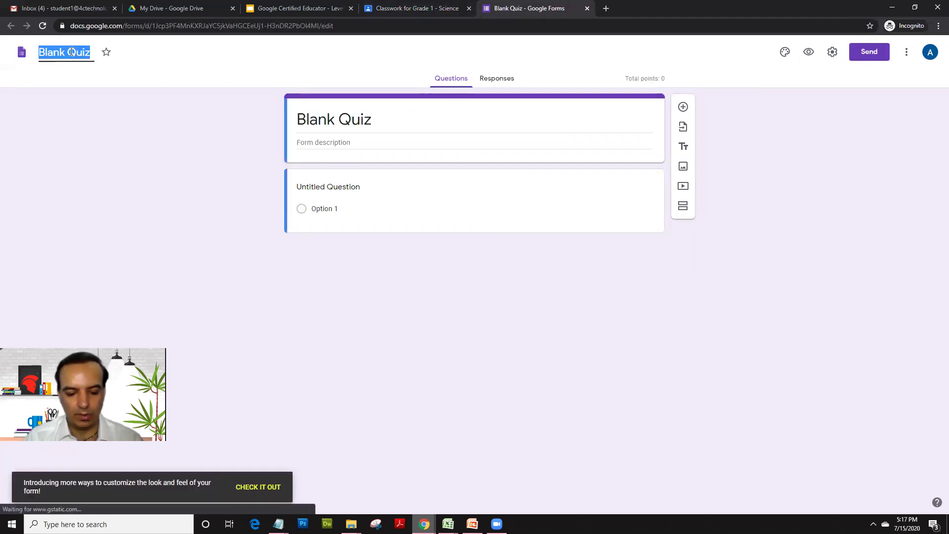
type("Digestive S")
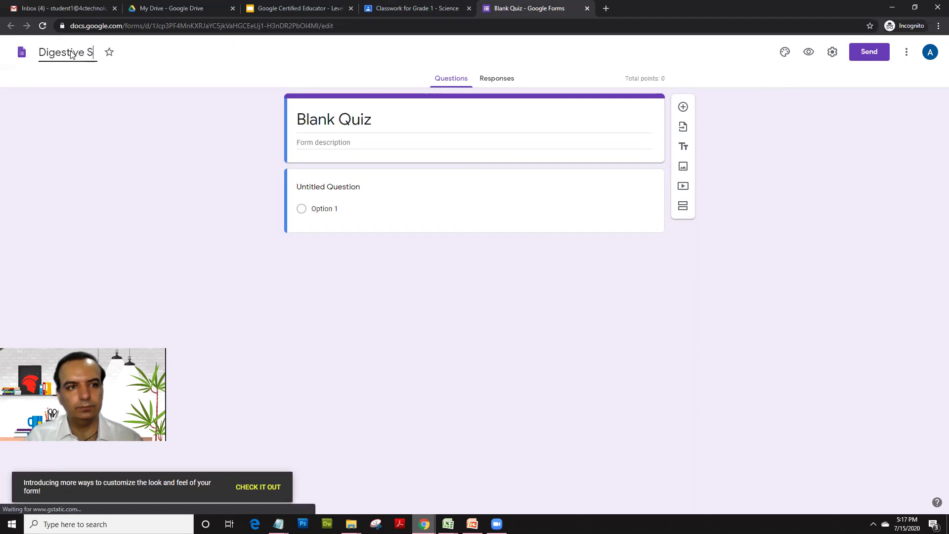
type("ystem")
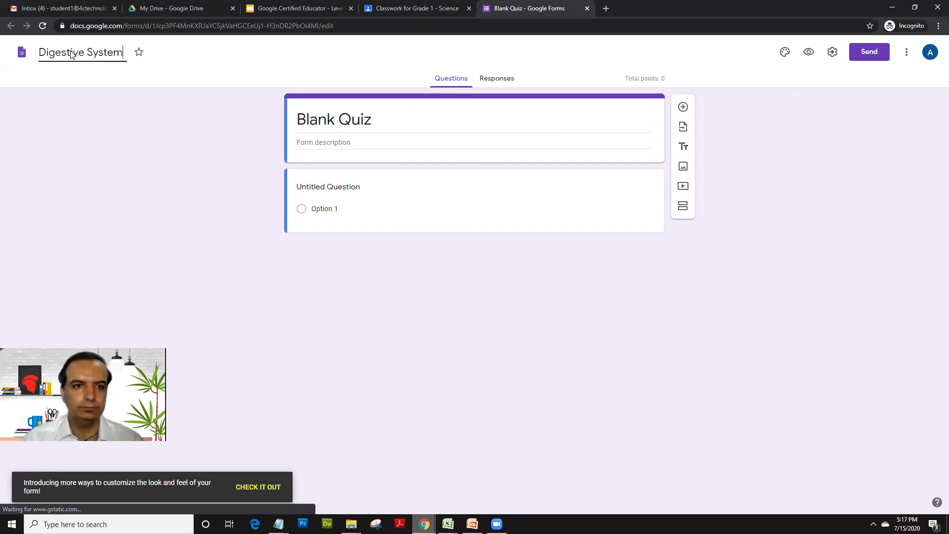
left_click(315, 117)
type("D")
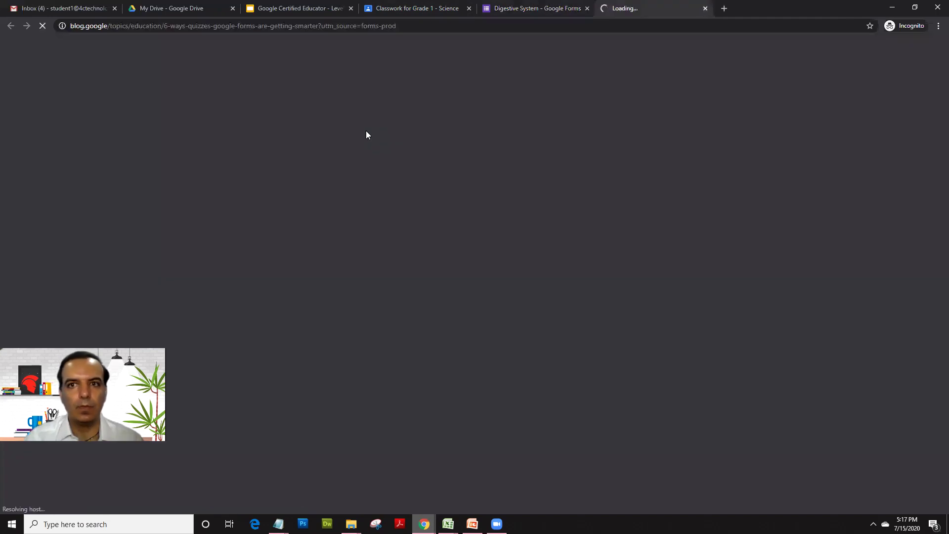
left_click(502, 8)
left_click(353, 122)
type("Digestiv")
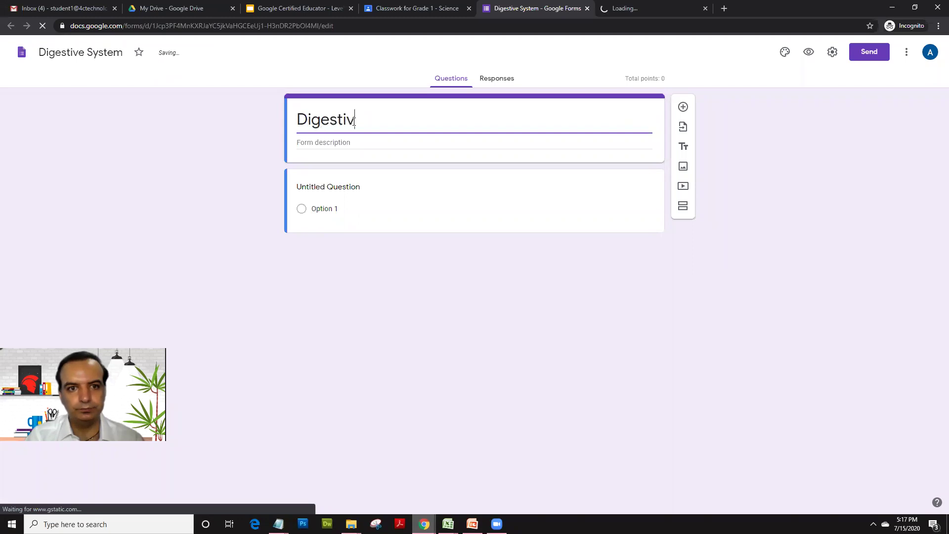
type("e System")
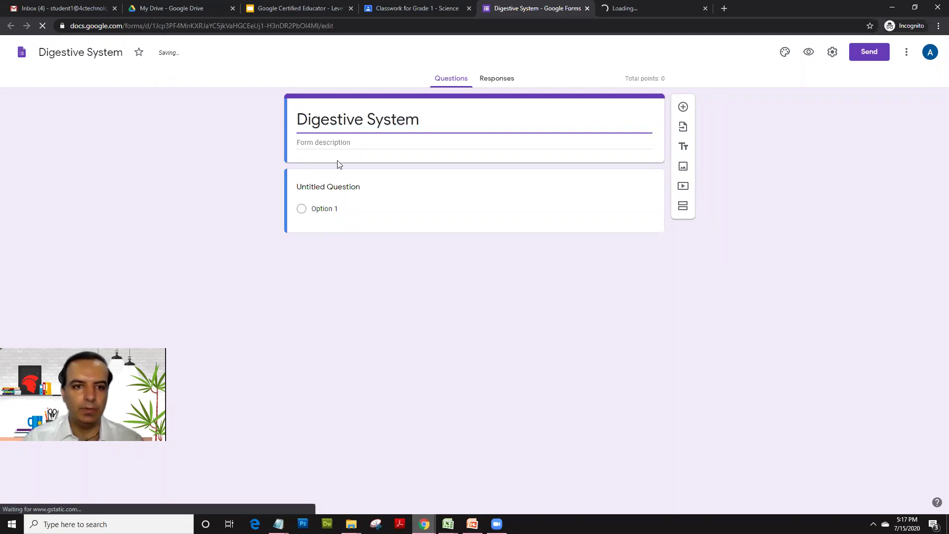
- Write the first question as 'How long is Digestive System'
left_click(340, 187)
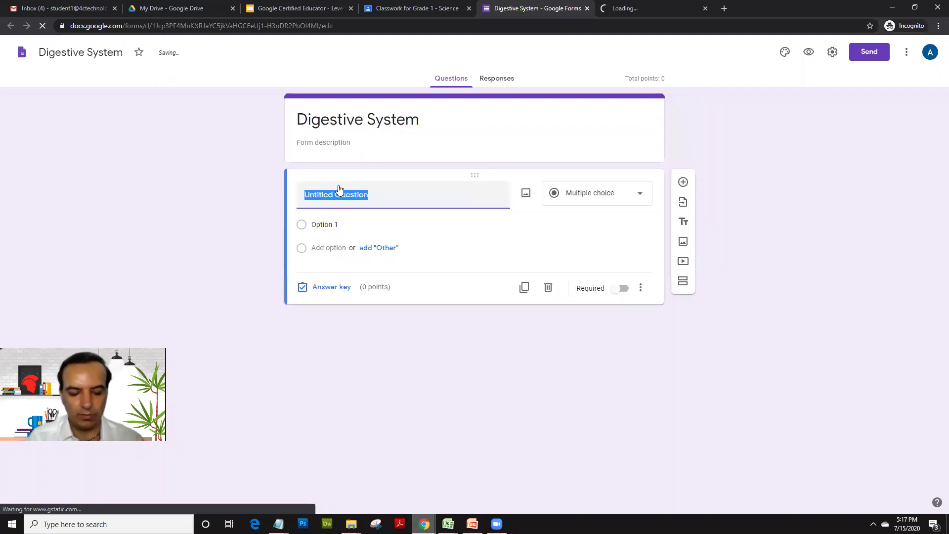
type("Wha")
key("BackSpace")
key("BackSpace")
type("How long is Digest")
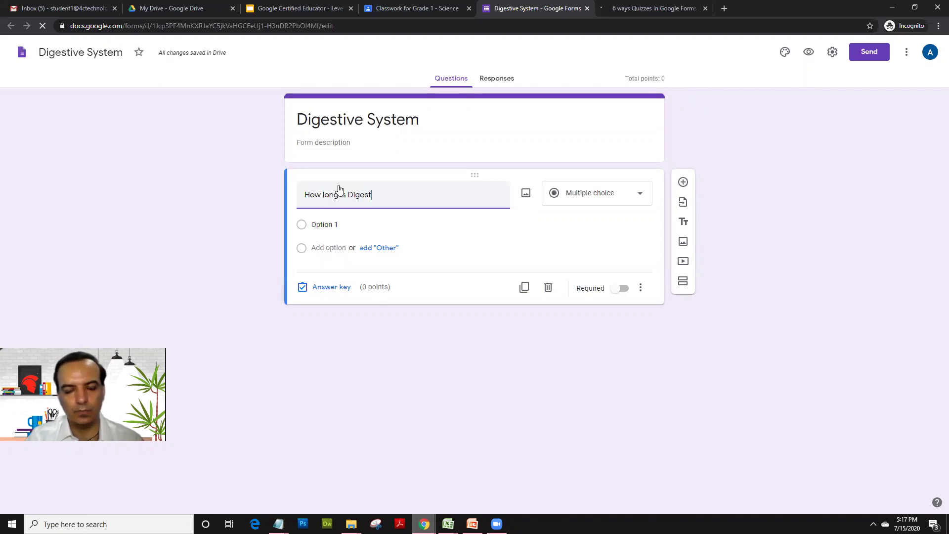
type("ive System")
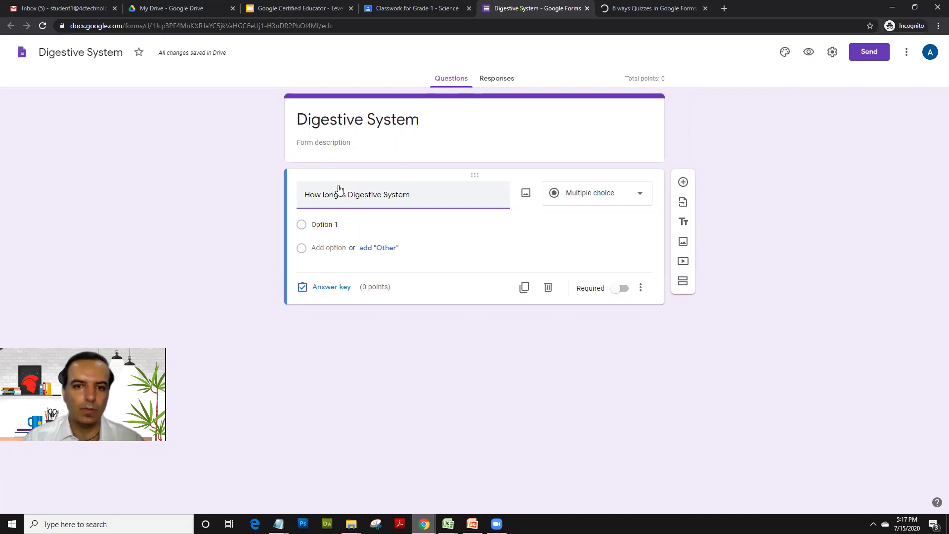
- Give the question answer choices 10, 20, 30 and 40 feet
left_click(318, 226)
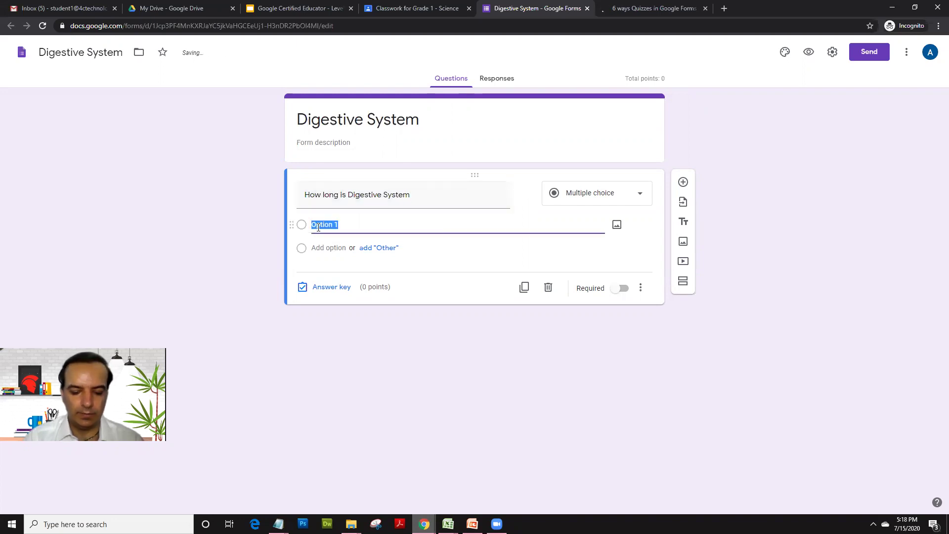
type("16 feet")
left_click(327, 247)
type("20 f")
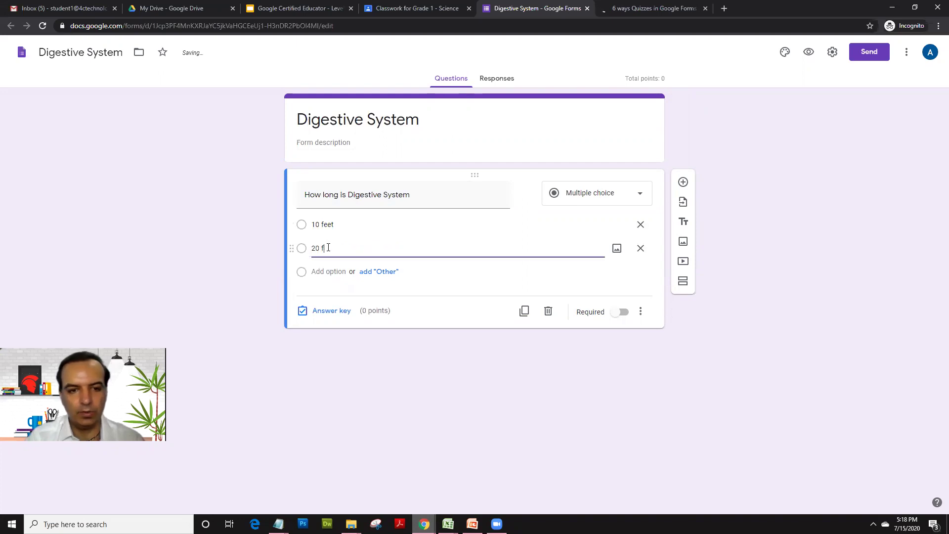
type("eet")
left_click(319, 272)
type("30 feet")
left_click(333, 295)
type("40 feet")
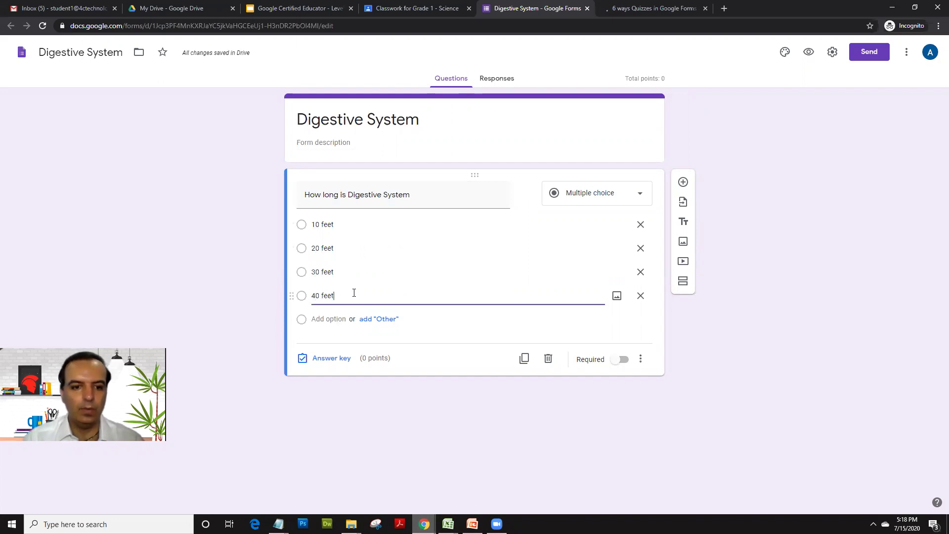
- In the answer key, mark 30 feet as the correct answer worth 2 points
left_click(327, 359)
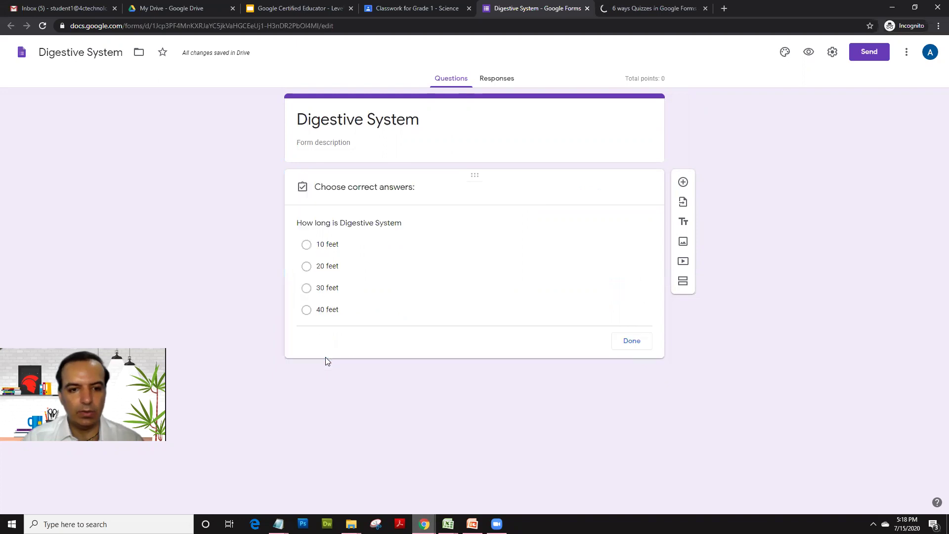
left_click(308, 292)
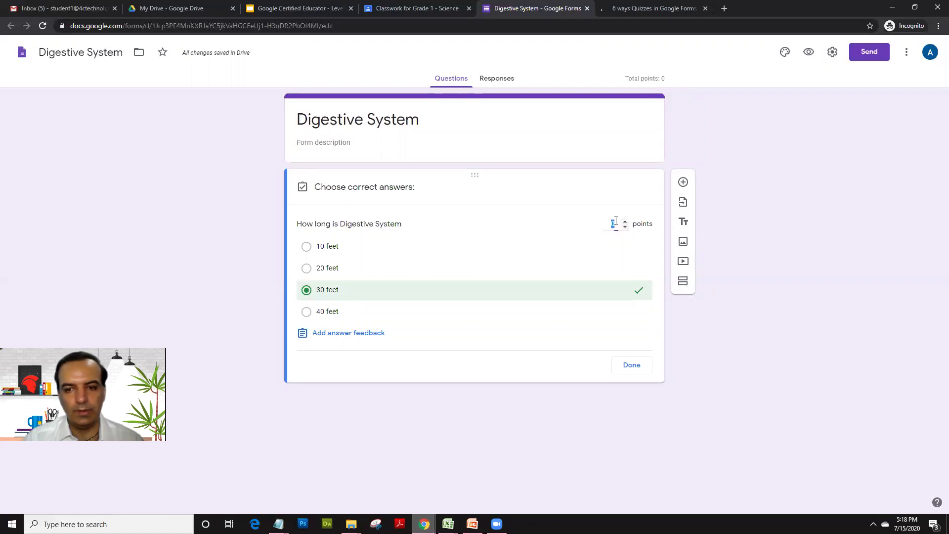
type("1")
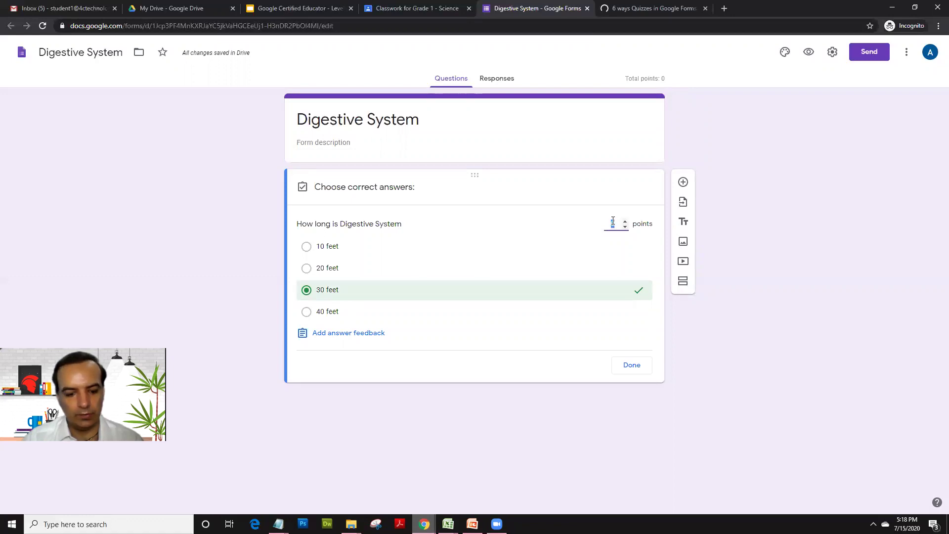
type("2")
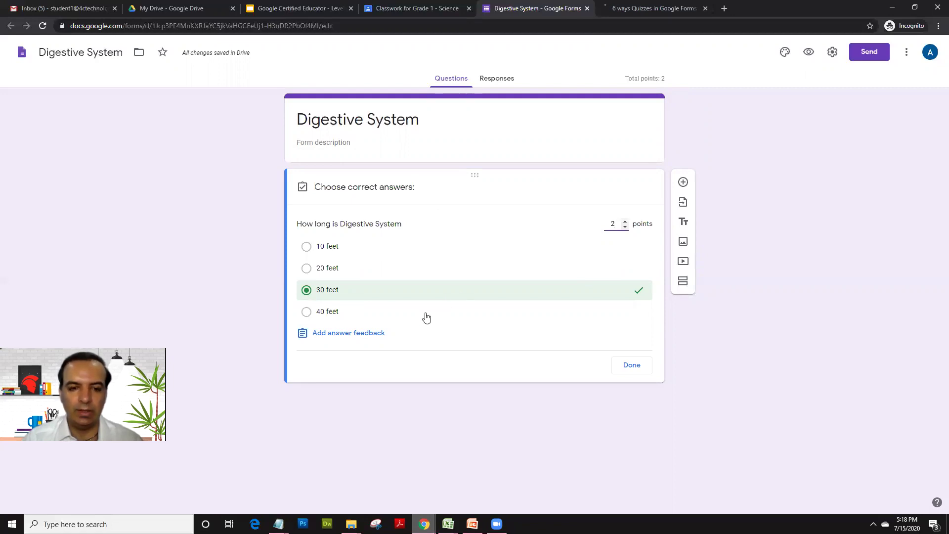
- Add answer feedback 'Try Again' for incorrect and 'Well done - 30 feet is correct' for correct, then save
left_click(363, 334)
left_click(381, 135)
type("Try Again")
left_click(448, 101)
left_click(412, 133)
type("Well done - 30 f")
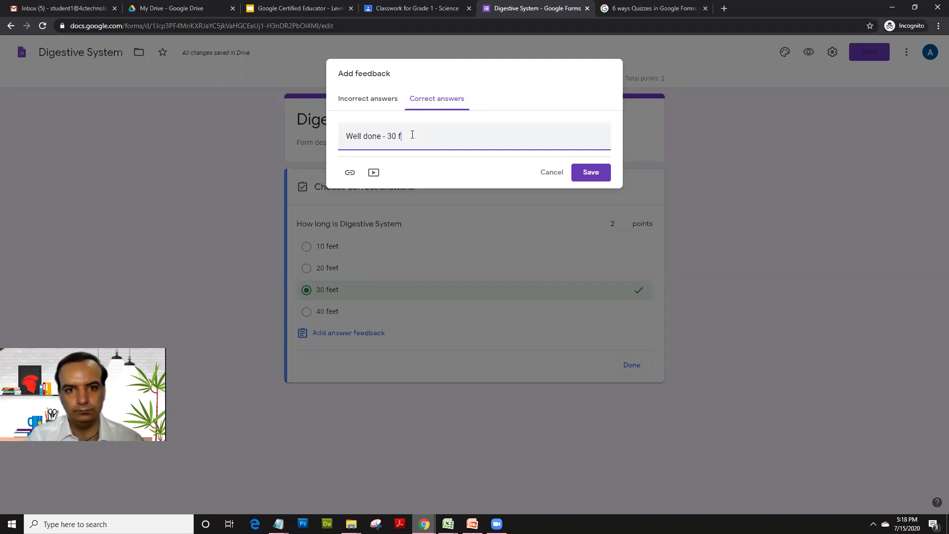
type("eet is correct")
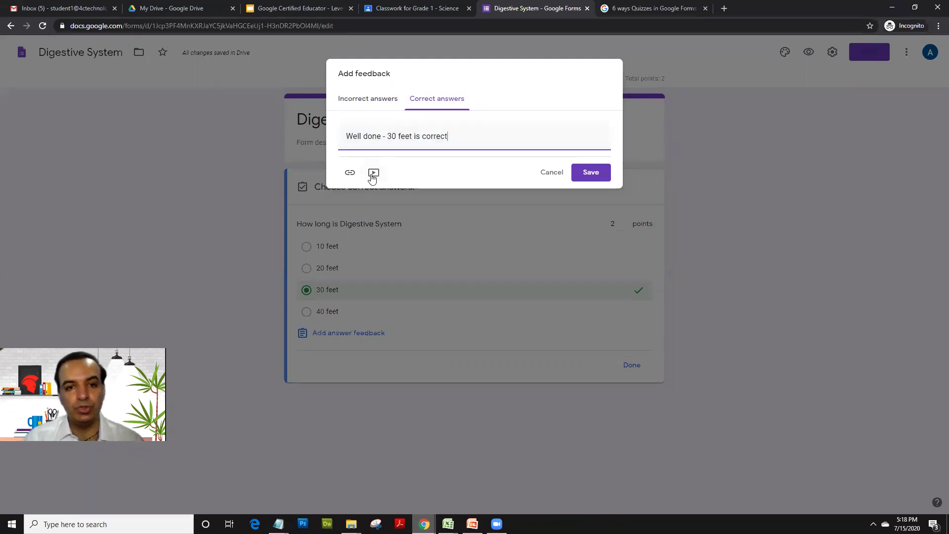
left_click(385, 105)
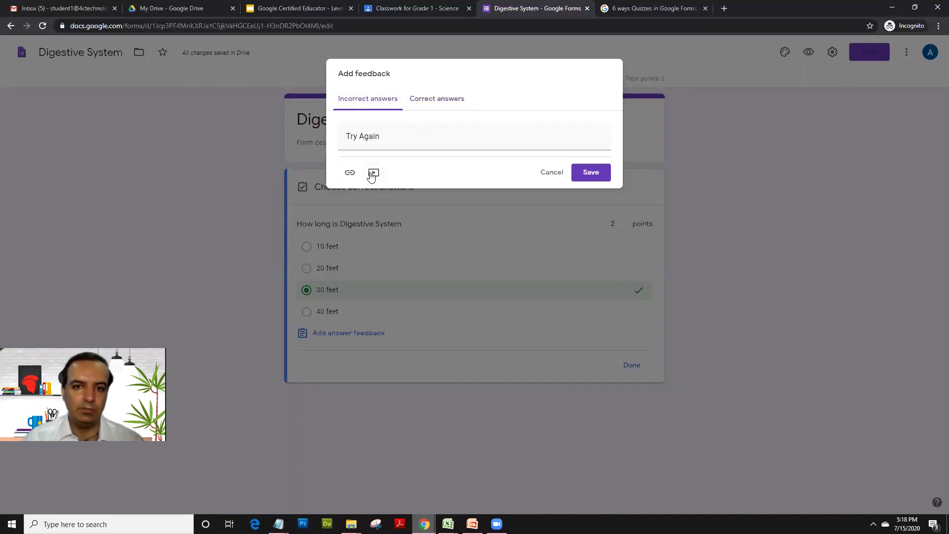
left_click(585, 172)
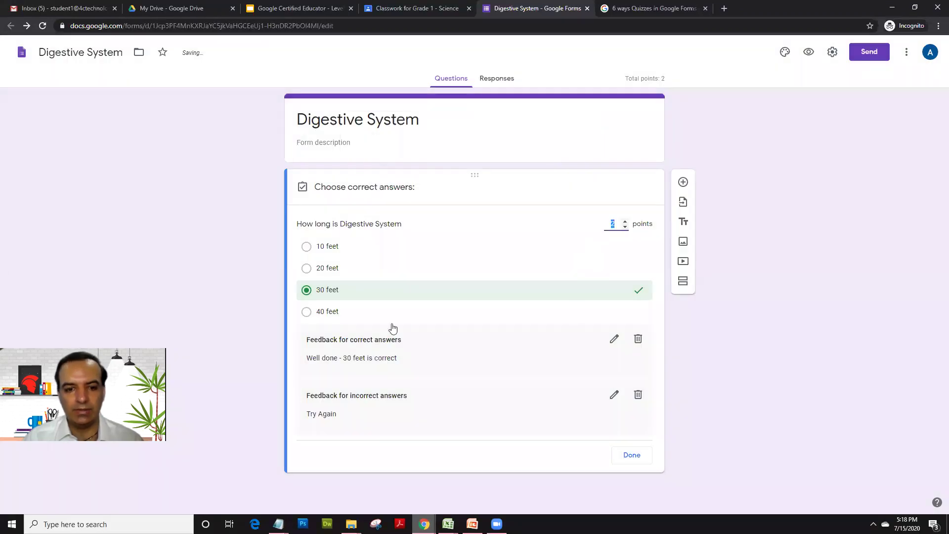
- Duplicate the question as a short-answer question titled 'Digestive system is ___ feet long'
left_click(629, 458)
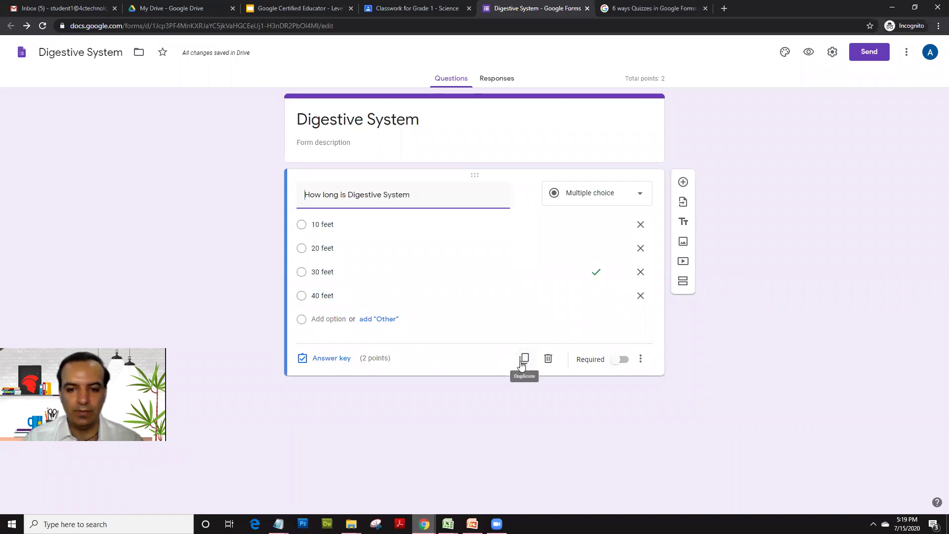
left_click(524, 359)
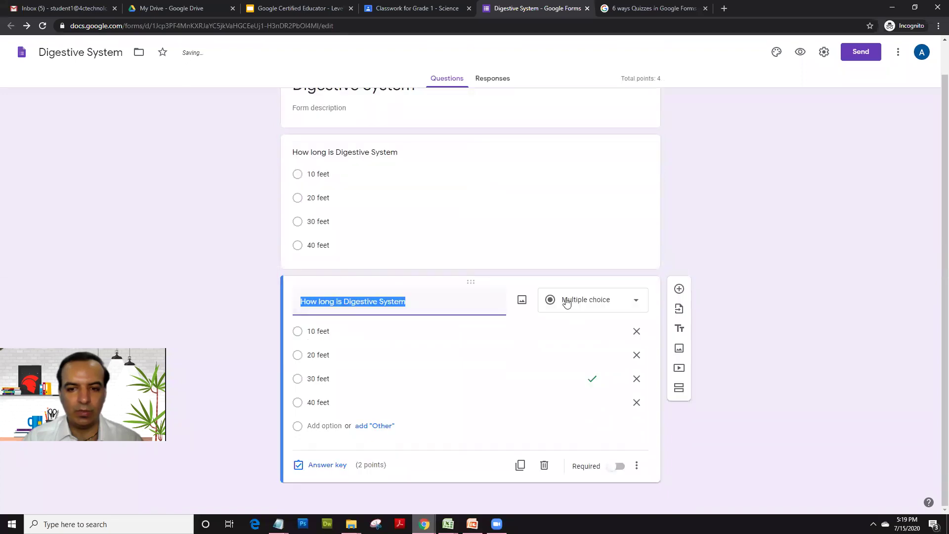
left_click(565, 302)
left_click(591, 209)
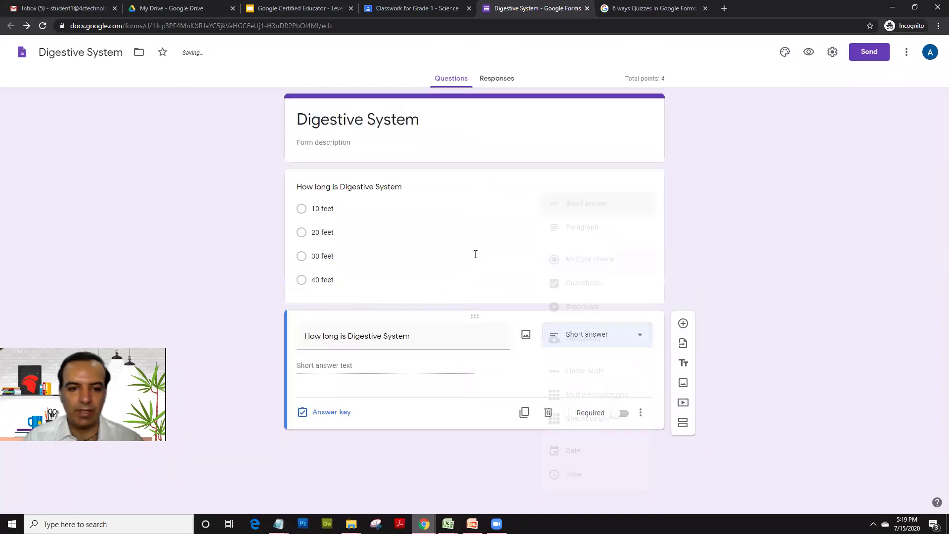
triple_click(404, 336)
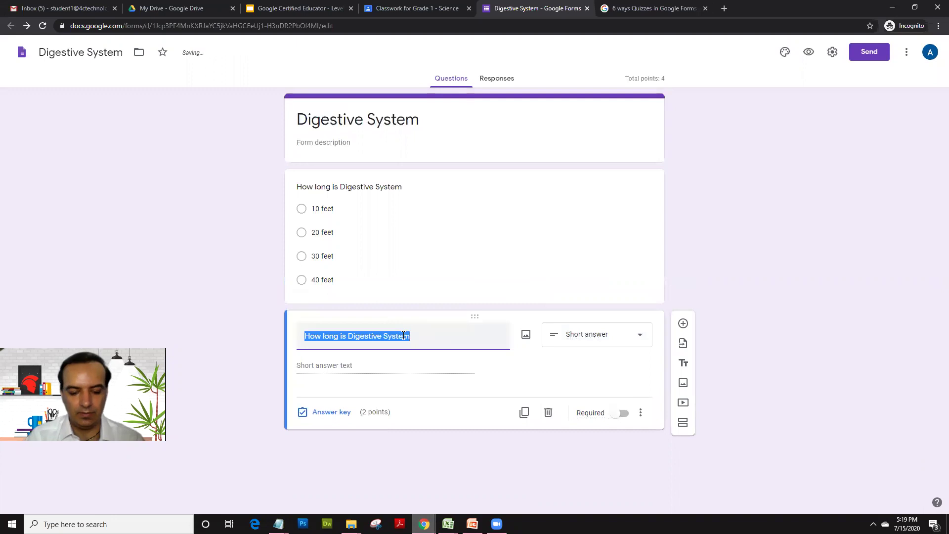
type("Digestive syste")
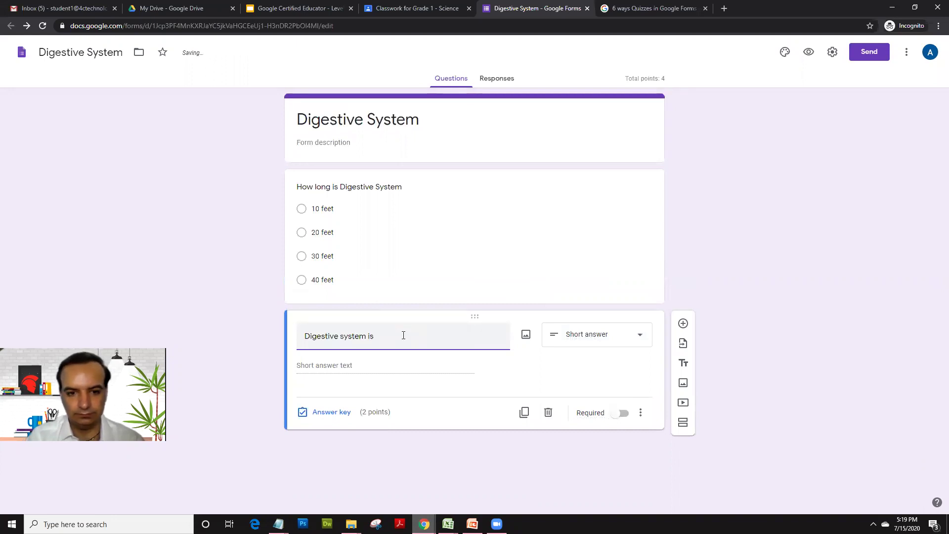
type("m is _________________ feet long")
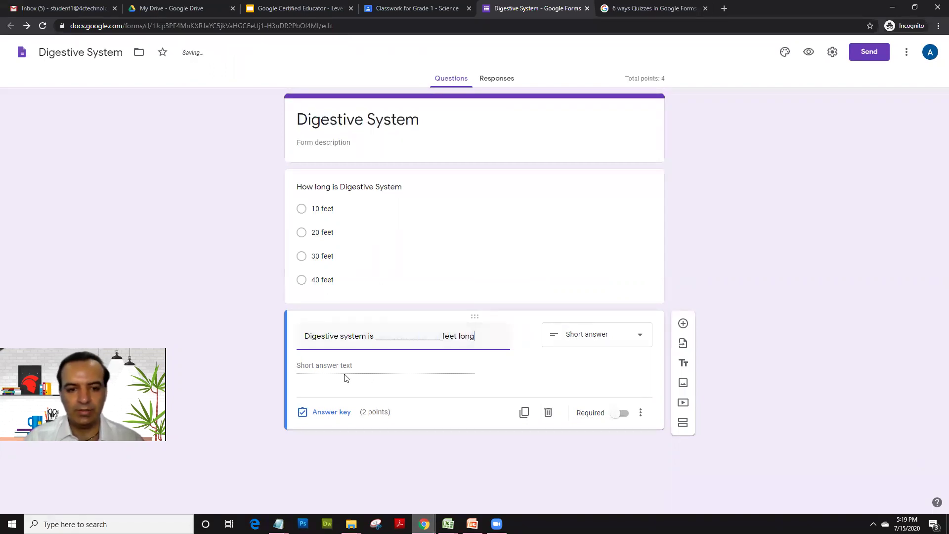
- Set its answer key to accept '30 feet' or '30' for 1 point
left_click(350, 412)
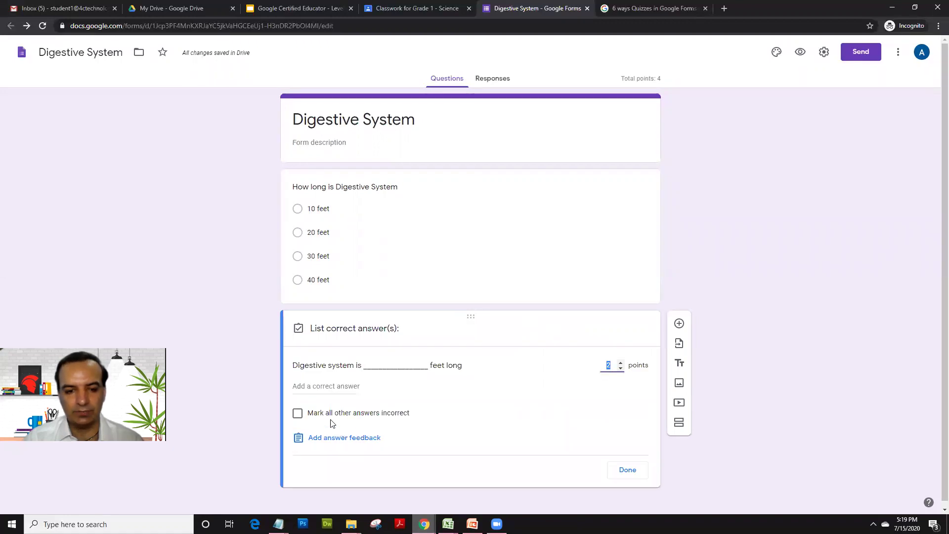
left_click(335, 387)
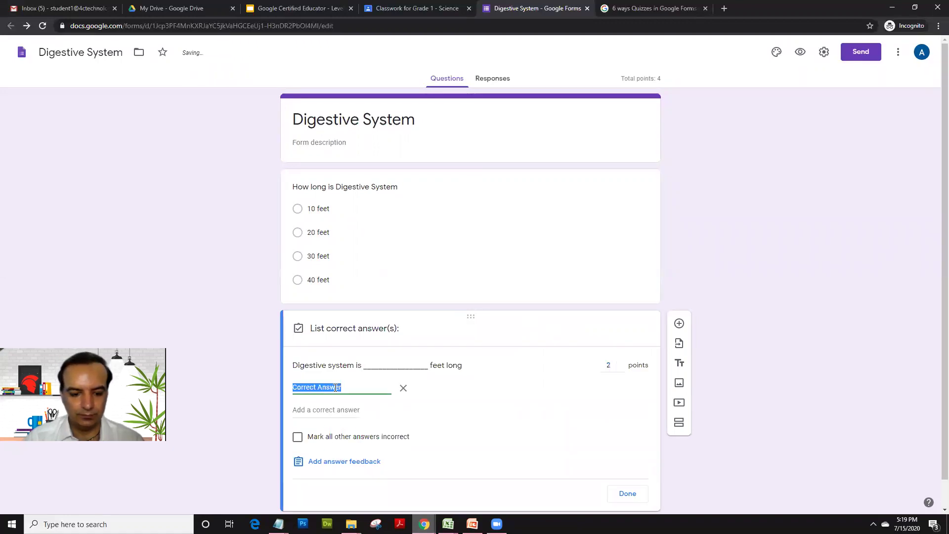
type("30 feet")
left_click(316, 408)
type("30")
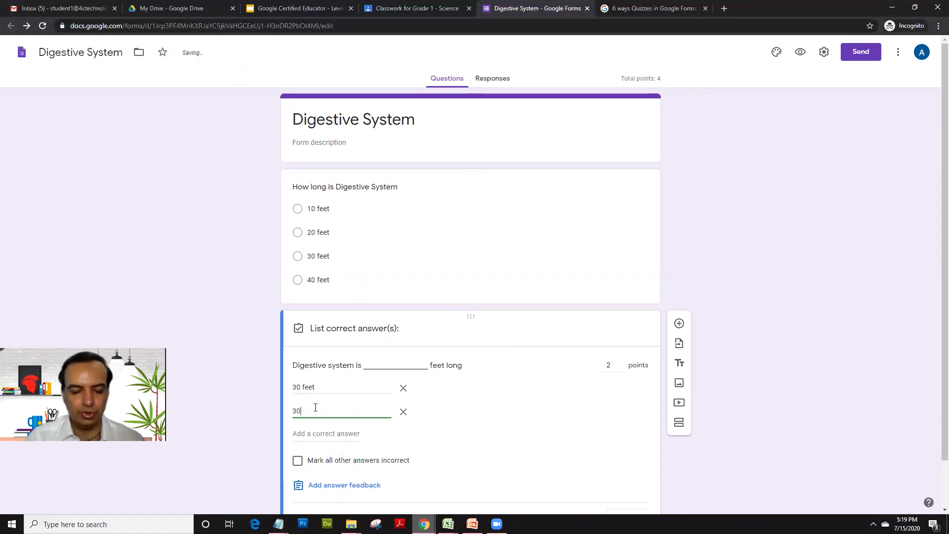
scroll(252, 395, "down", 1)
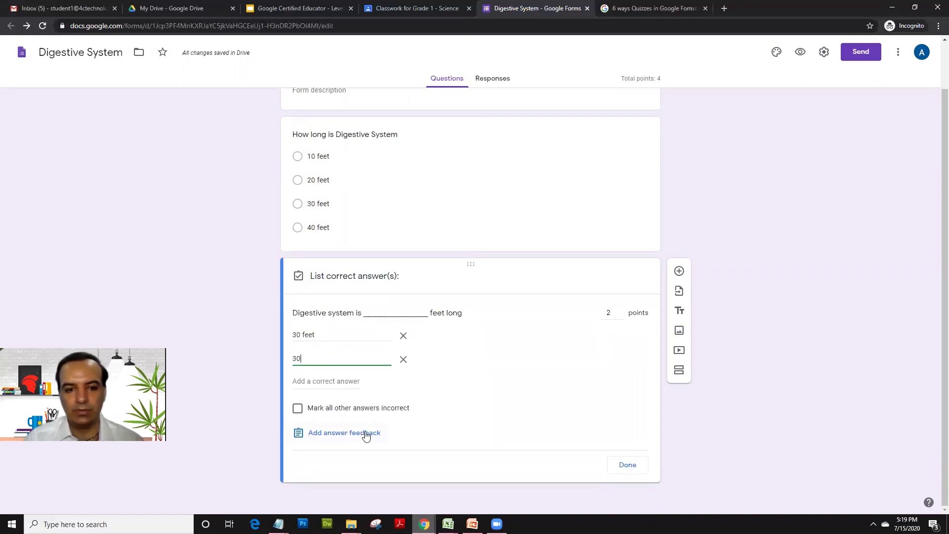
left_click(607, 313)
type("1")
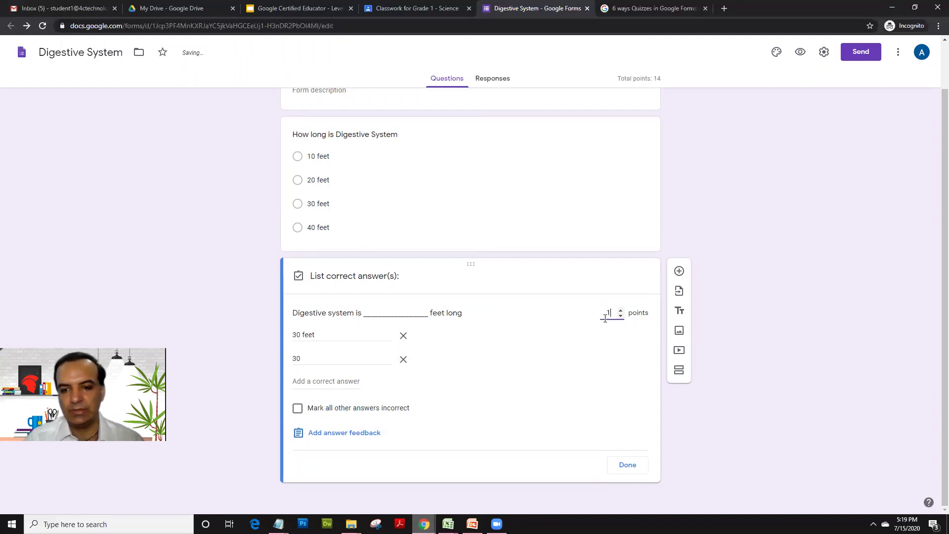
left_click(624, 464)
- Make both the first question and the fill-in-the-blank question required
left_click(460, 410)
left_click(503, 256)
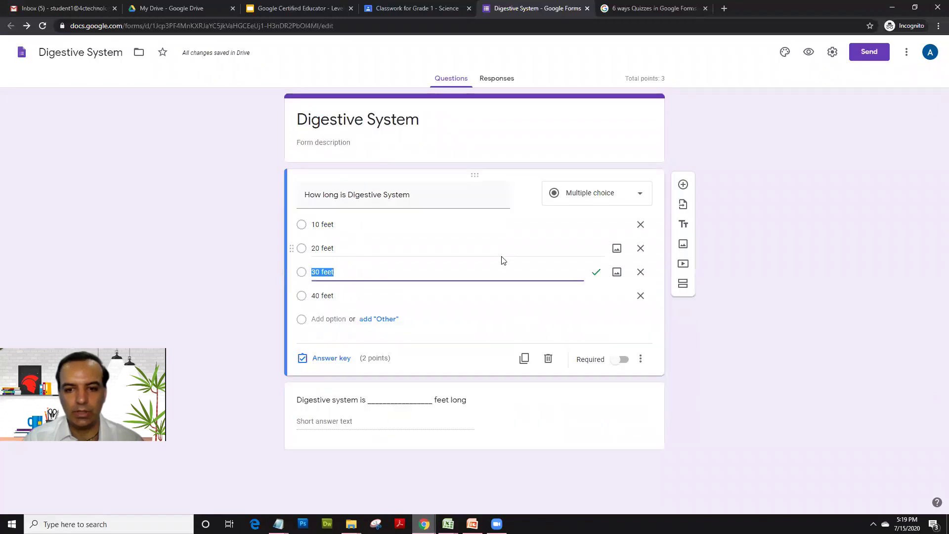
left_click(620, 360)
left_click(495, 418)
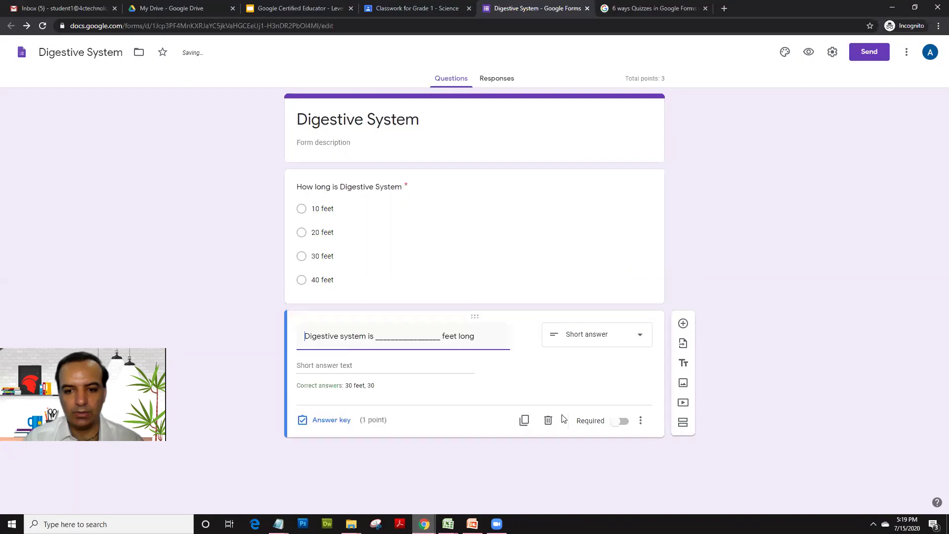
left_click(621, 423)
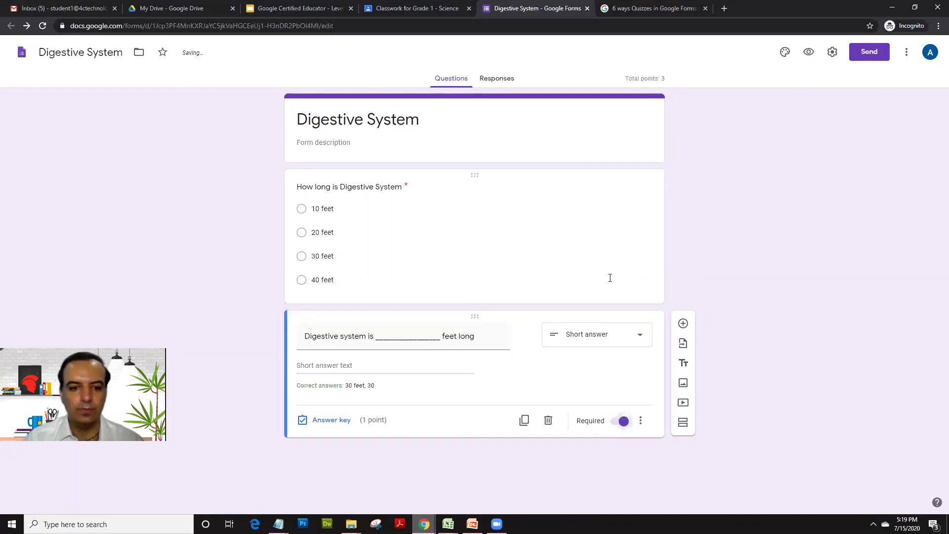
- Close the form and assign the Self Graded Quiz from its Classroom assignment page
left_click(587, 9)
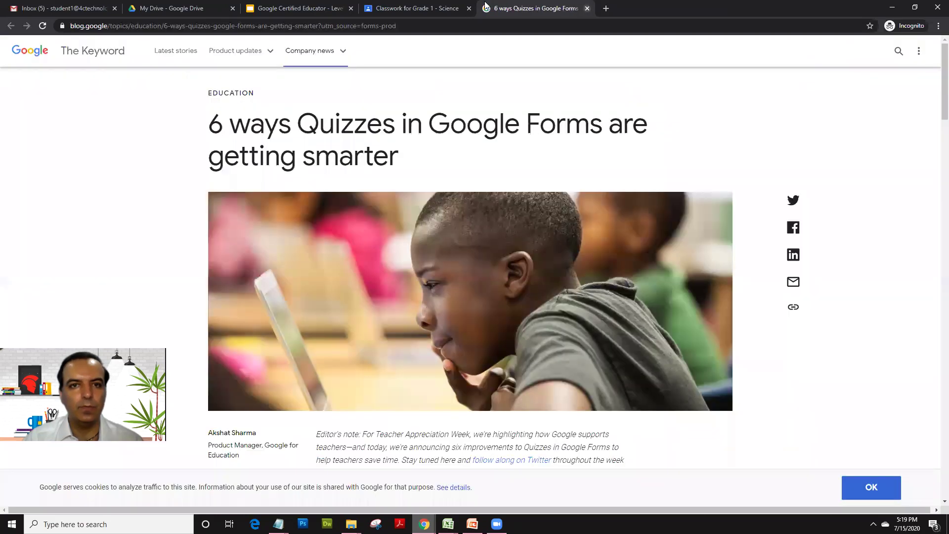
left_click(426, 8)
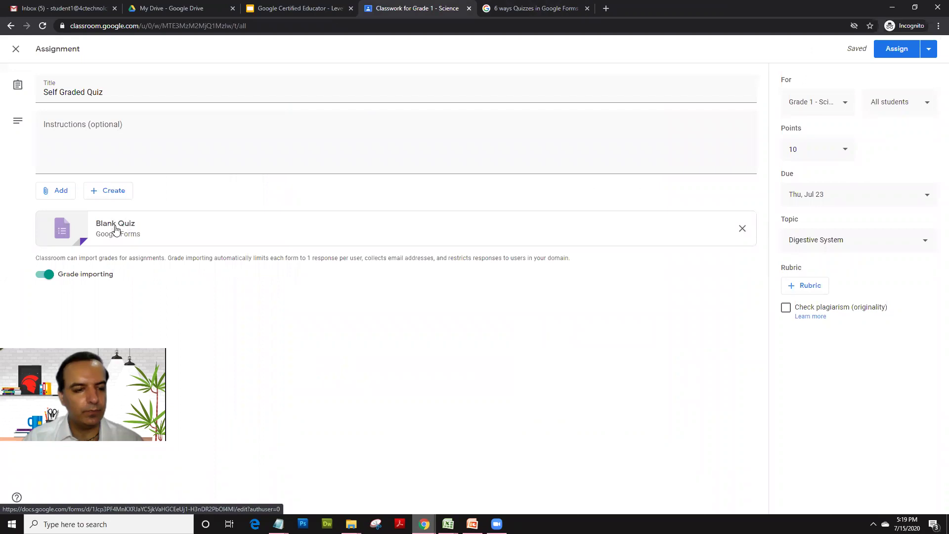
left_click(896, 52)
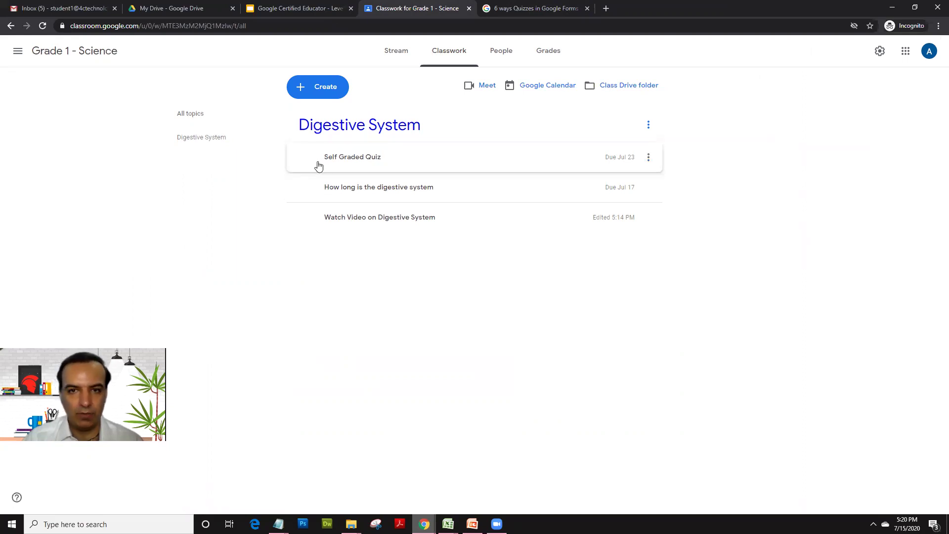
- Create a new assignment titled 'Write an essay on Digestive System'
left_click(311, 94)
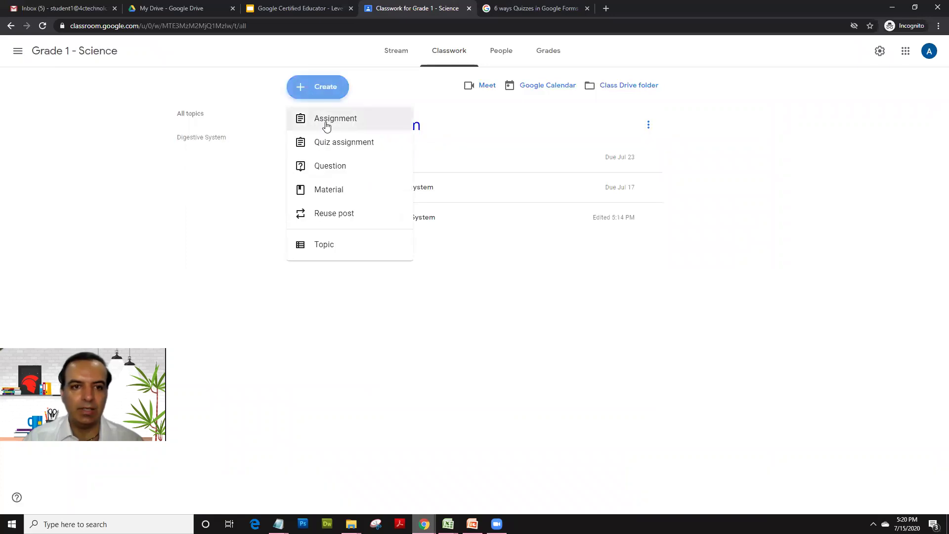
left_click(326, 125)
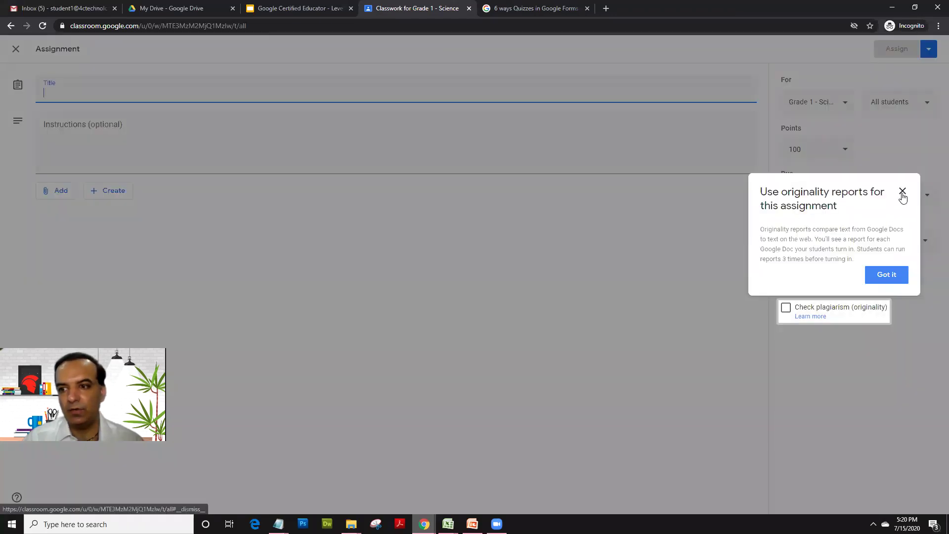
left_click(902, 191)
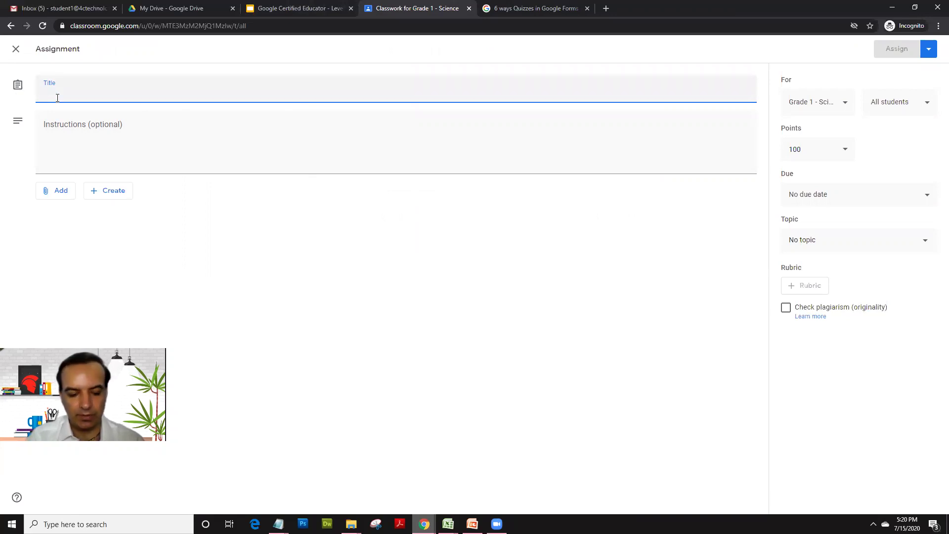
type("Write an es")
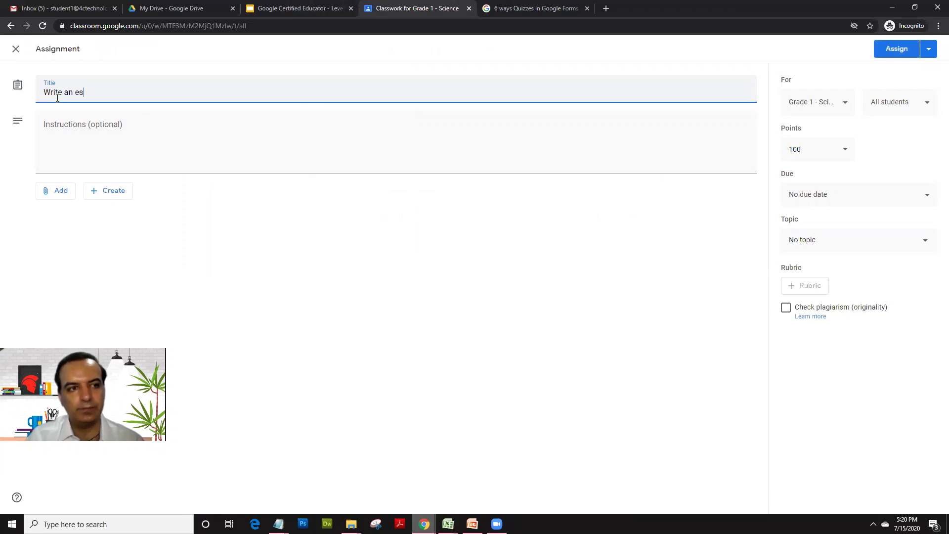
type("say on Digestive System")
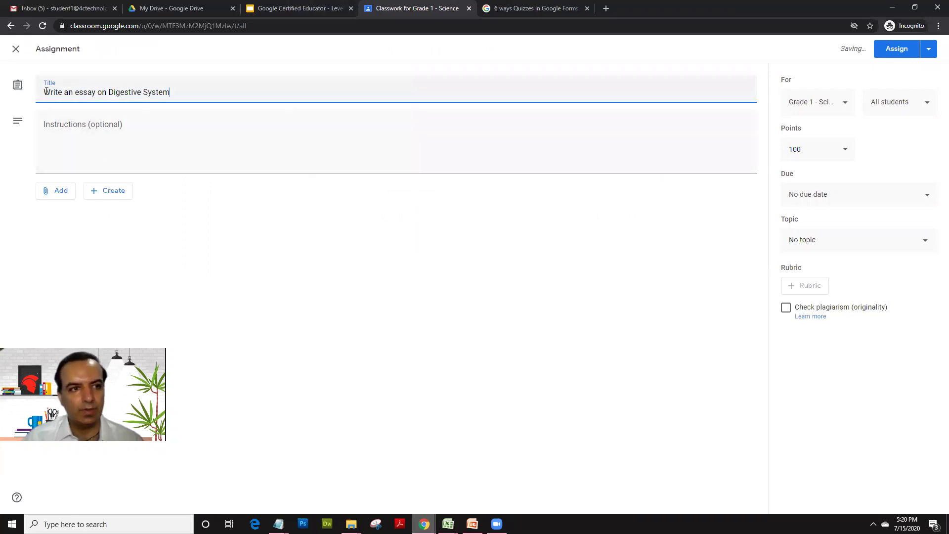
- Attach a new blank Google Doc to the assignment
left_click(99, 199)
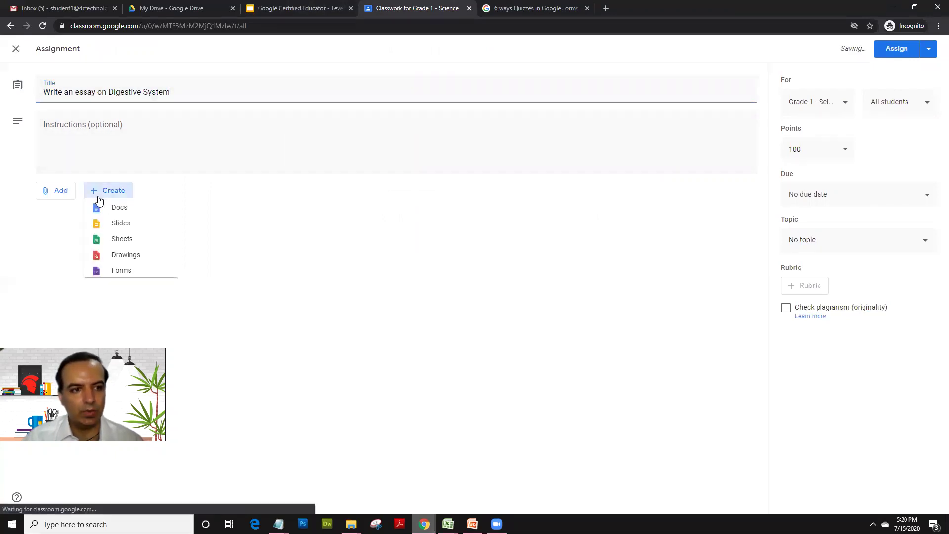
left_click(61, 205)
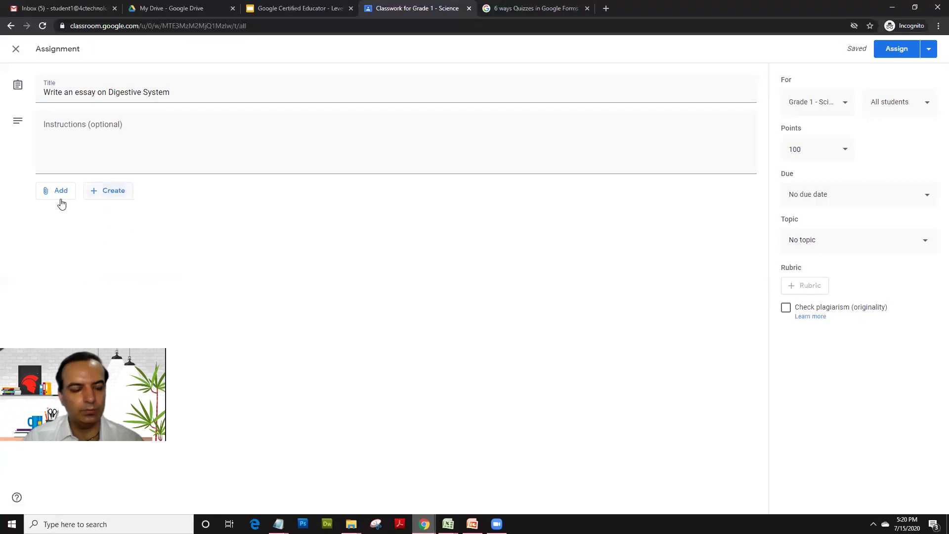
left_click(103, 197)
left_click(111, 213)
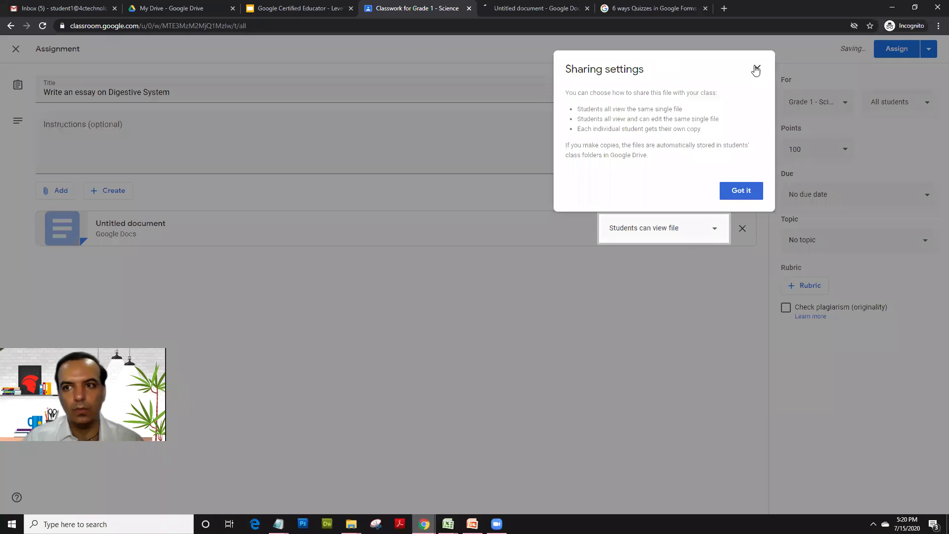
left_click(742, 191)
- Open the attached doc and rename it 'Digestive System Essay'
left_click(524, 8)
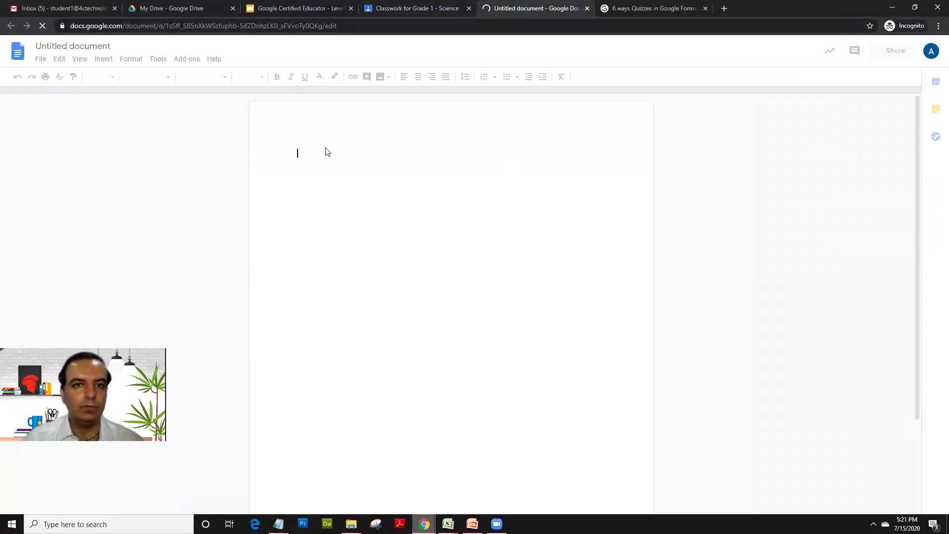
left_click(90, 46)
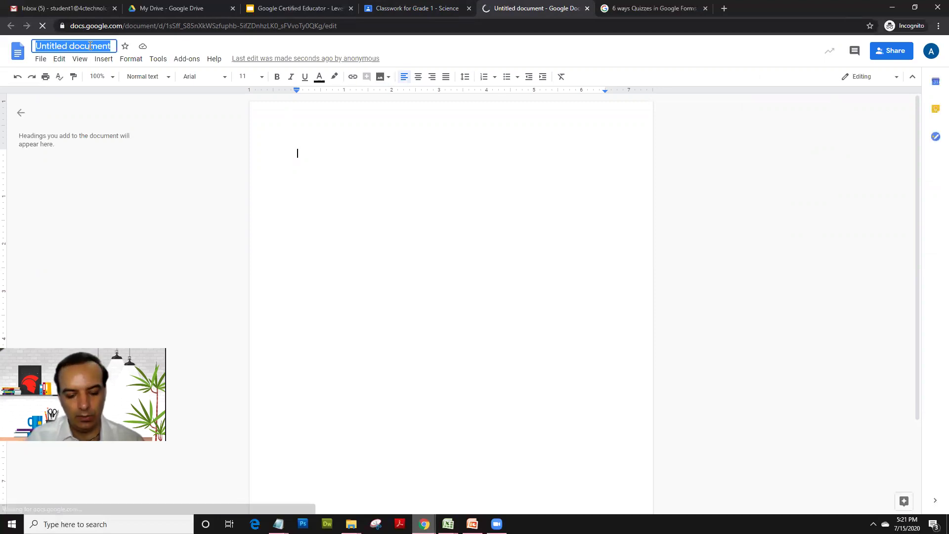
type("Digestive ")
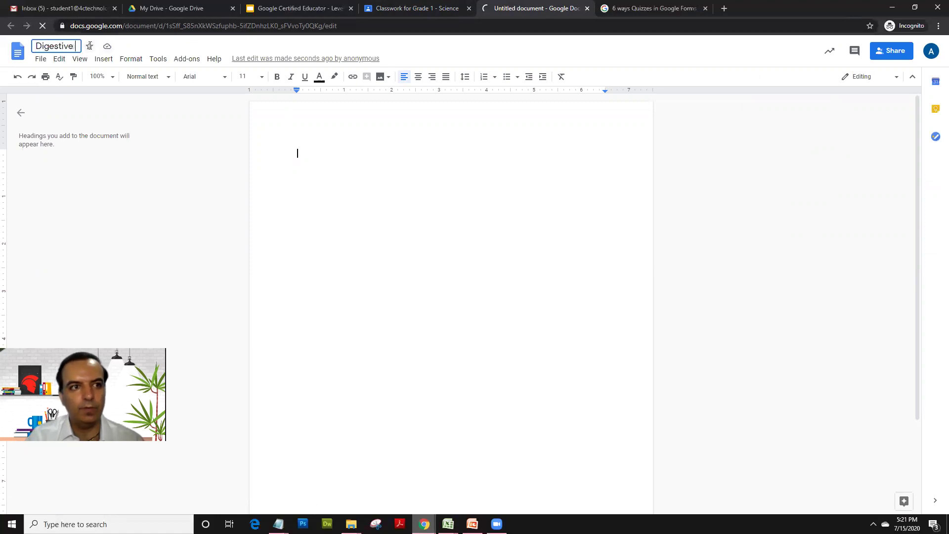
type("System ")
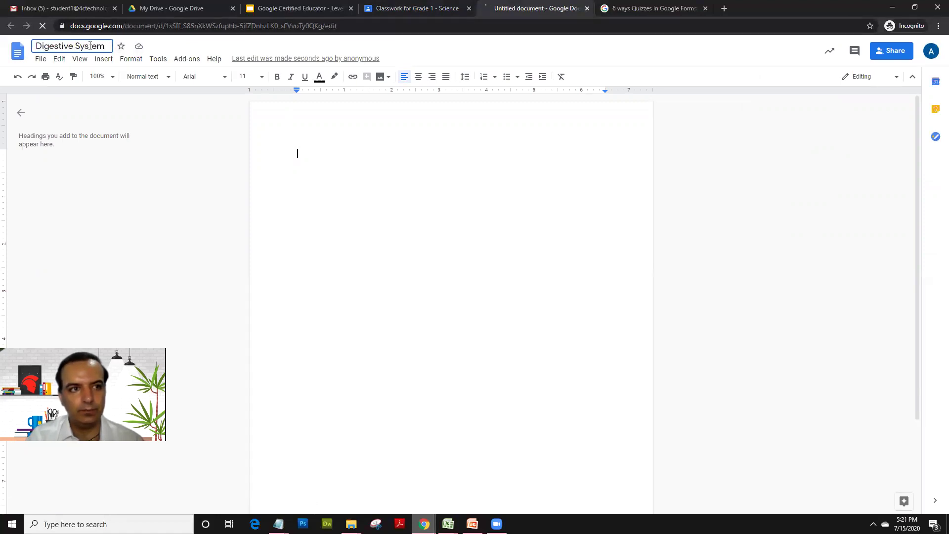
type("Essay")
left_click(298, 151)
- Type the headings 'Title' and 'Description' on separate lines
type("Writ")
key("BackSpace")
key("BackSpace")
key("BackSpace")
key("BackSpace")
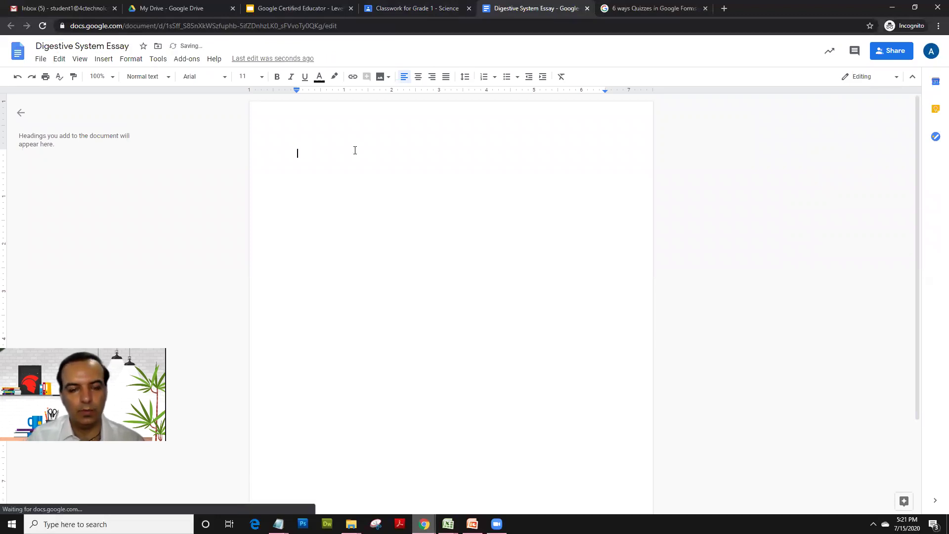
type("Title")
key("Return")
key("Return")
key("Return")
key("Return")
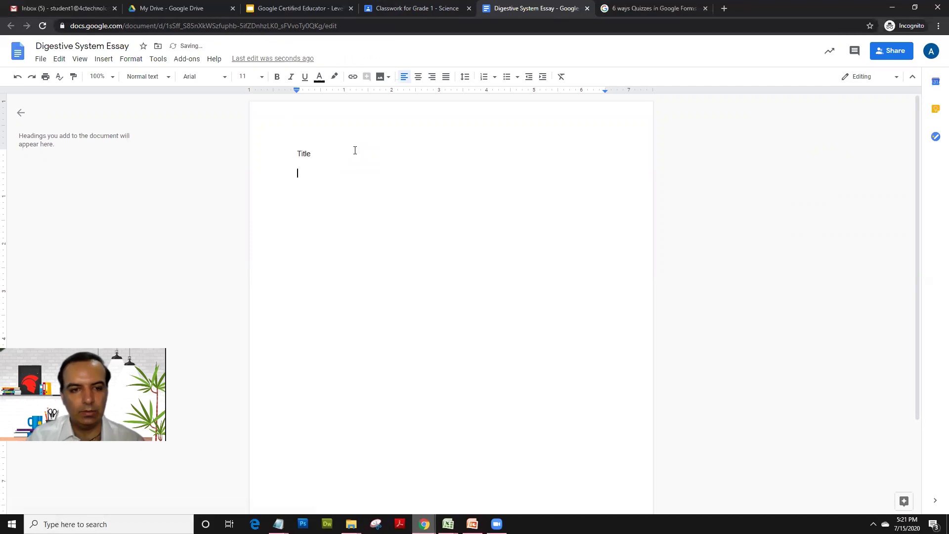
type("Descr")
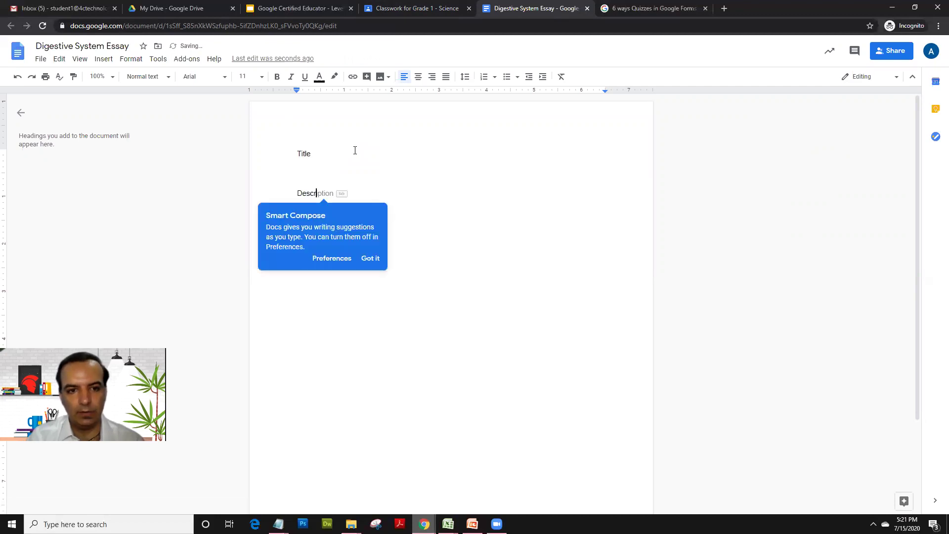
type("iption")
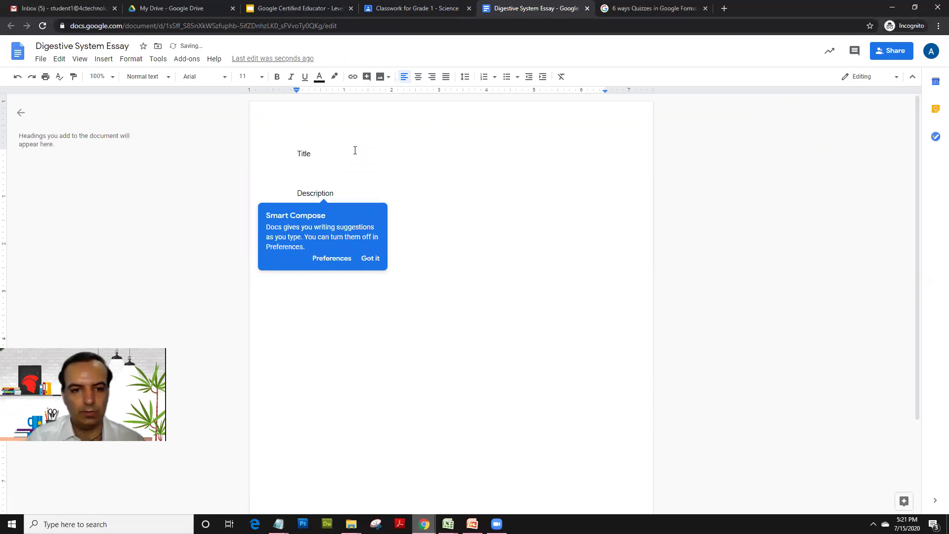
left_click(370, 258)
- Add lines 'Essay', 'And your thoughts on the most important part of digestive system', 'Any other comments'
key("Return")
key("Return")
key("Return")
type("Essay")
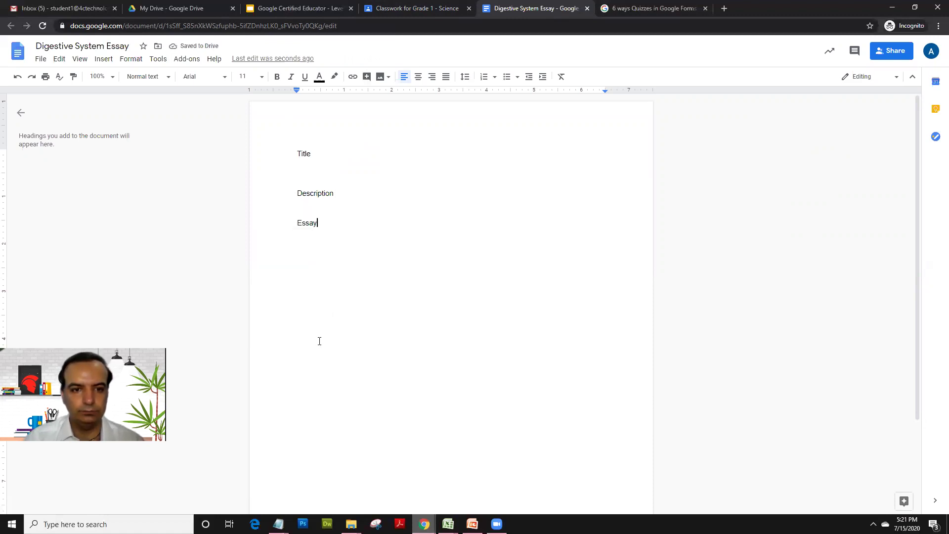
key("Return")
key("Return")
type("And")
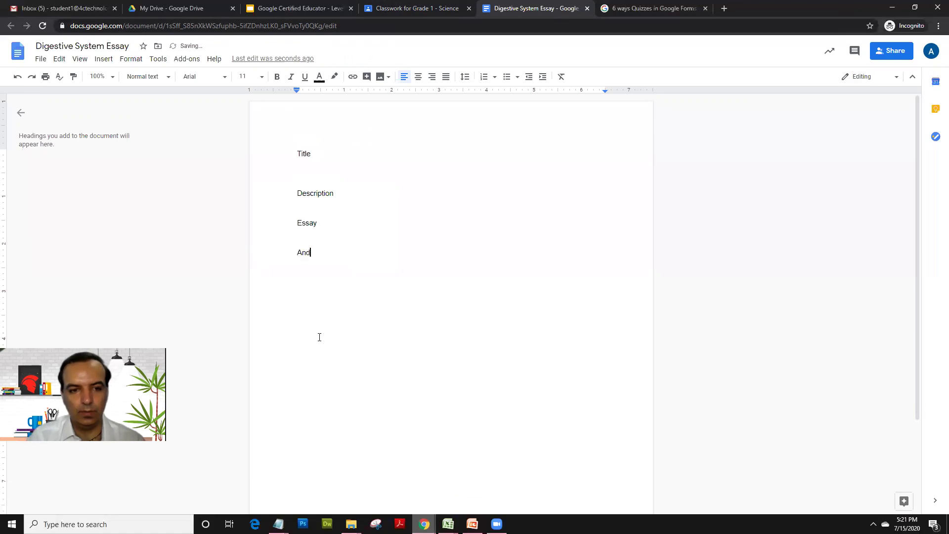
type(" your thou")
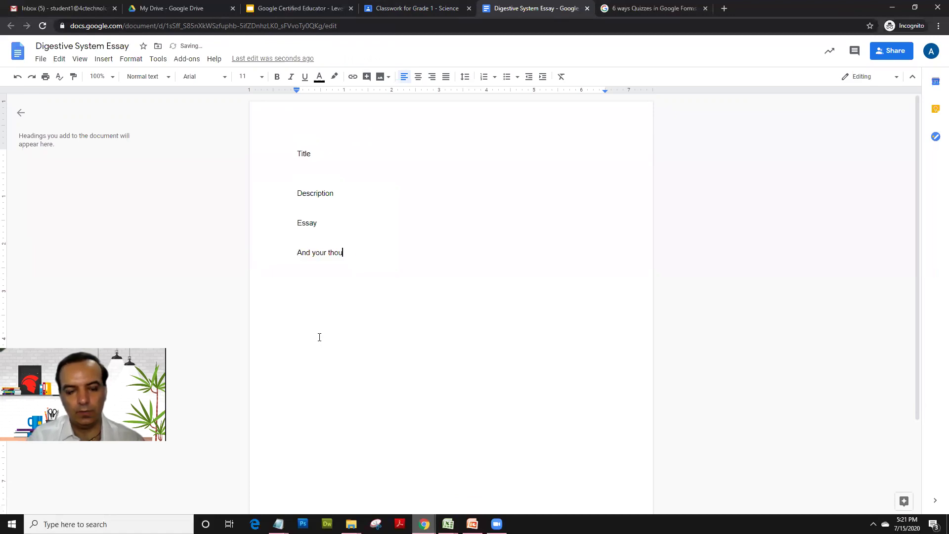
type("ghts on the most imprt")
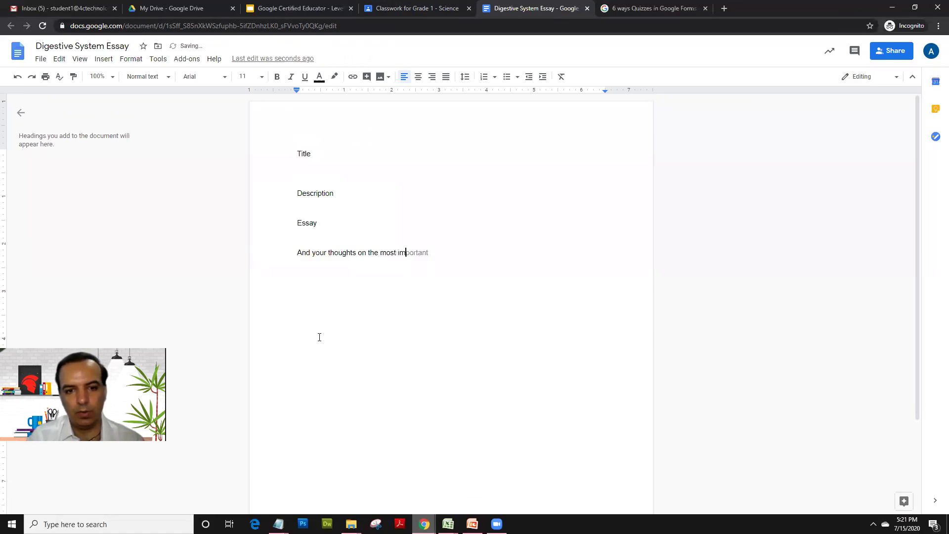
key("BackSpace")
type("ortant pa")
type("rt of dif")
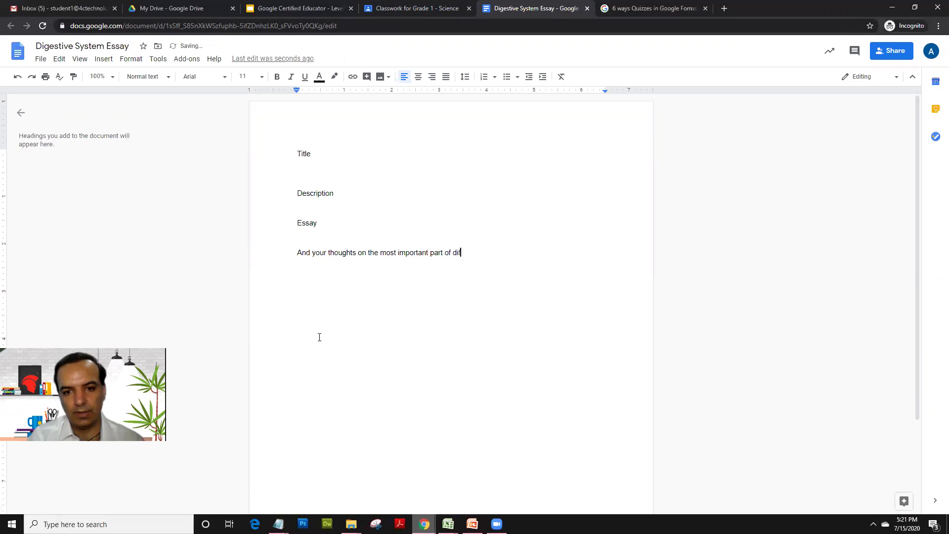
key("BackSpace")
type("gestive system")
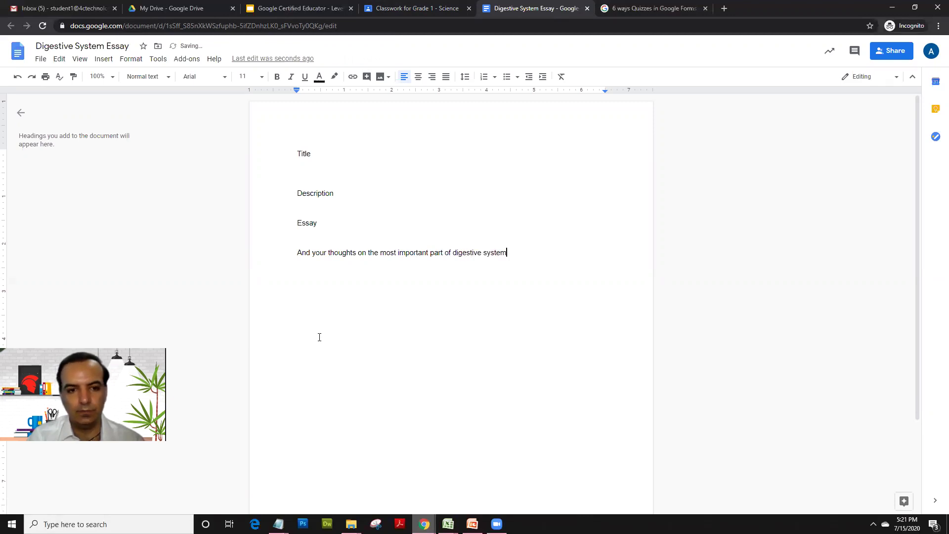
key("Return")
key("Return")
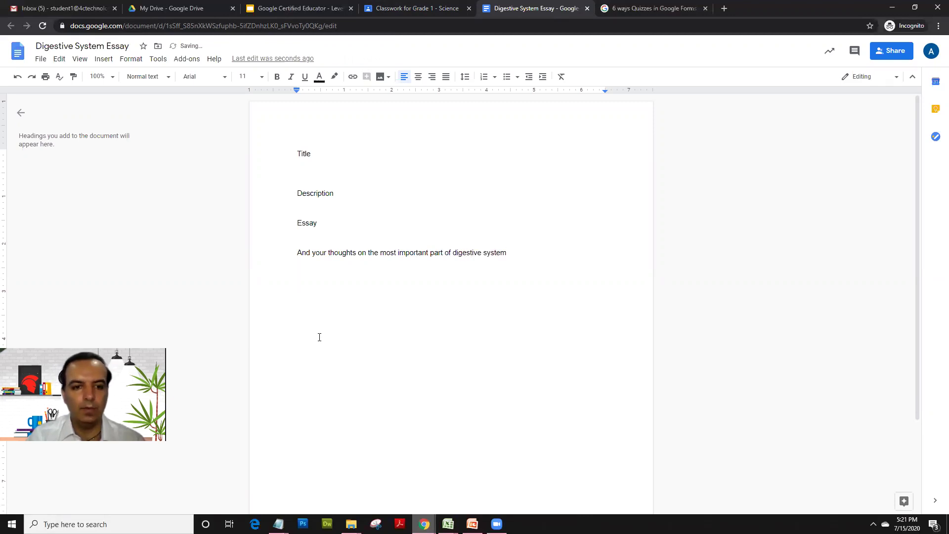
type("Any ")
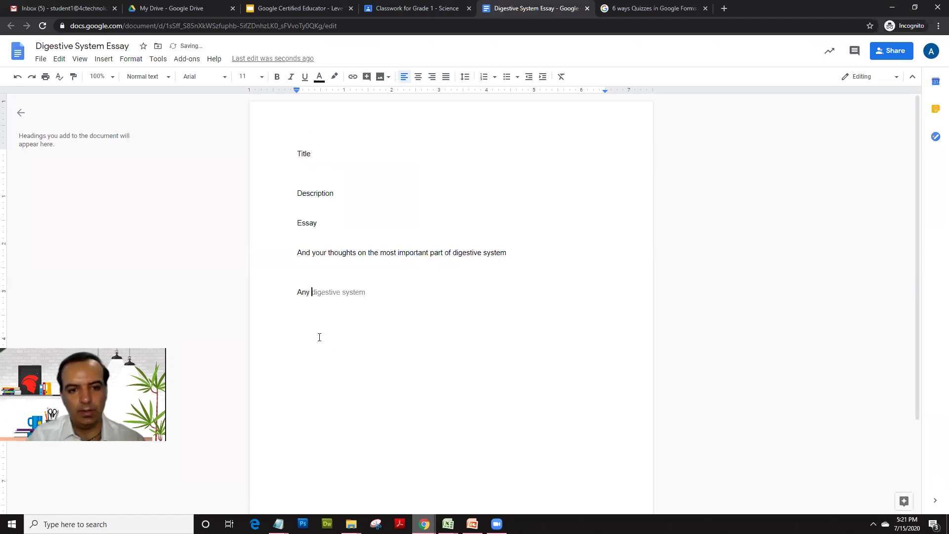
type("other comments")
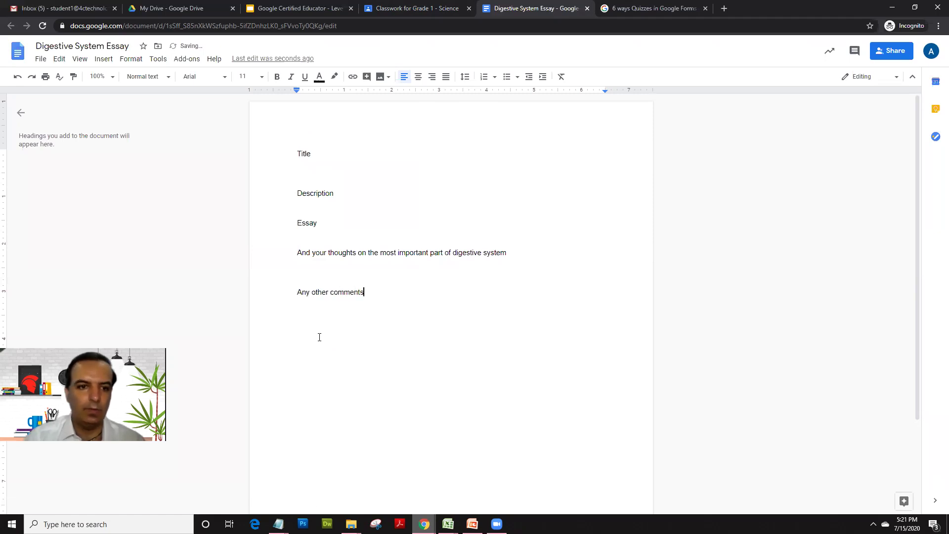
- Add blank lines between Description, Essay, the thoughts prompt and Any other comments
left_click(339, 193)
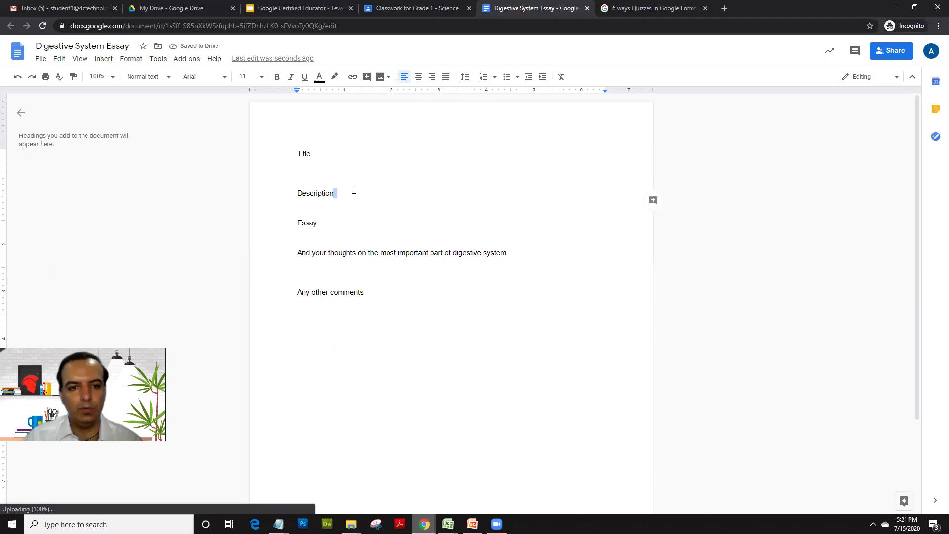
key("Return")
left_click(325, 231)
key("Return")
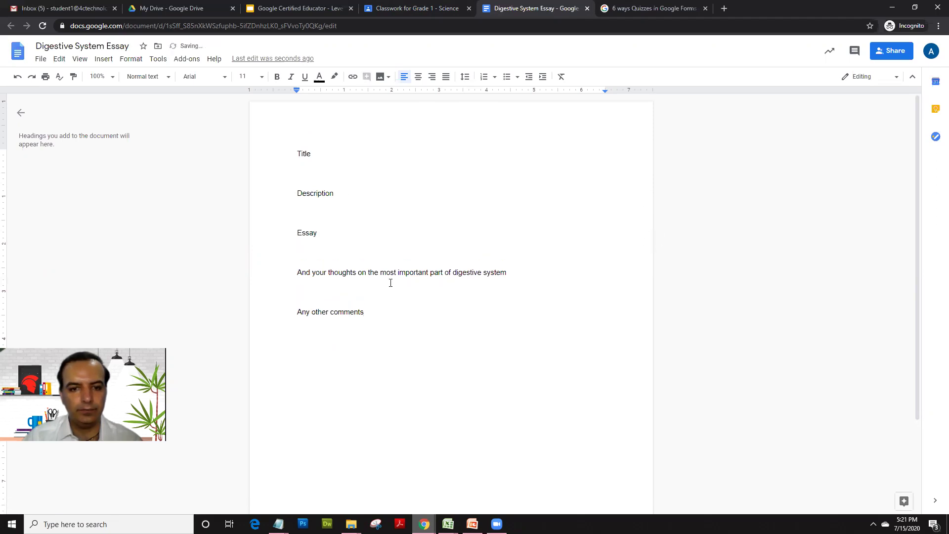
left_click(515, 271)
key("Return")
left_click(420, 320)
key("Return")
- Bold Title, Description, Essay, the thoughts prompt and Any other comments
left_click_drag(325, 151, 293, 153)
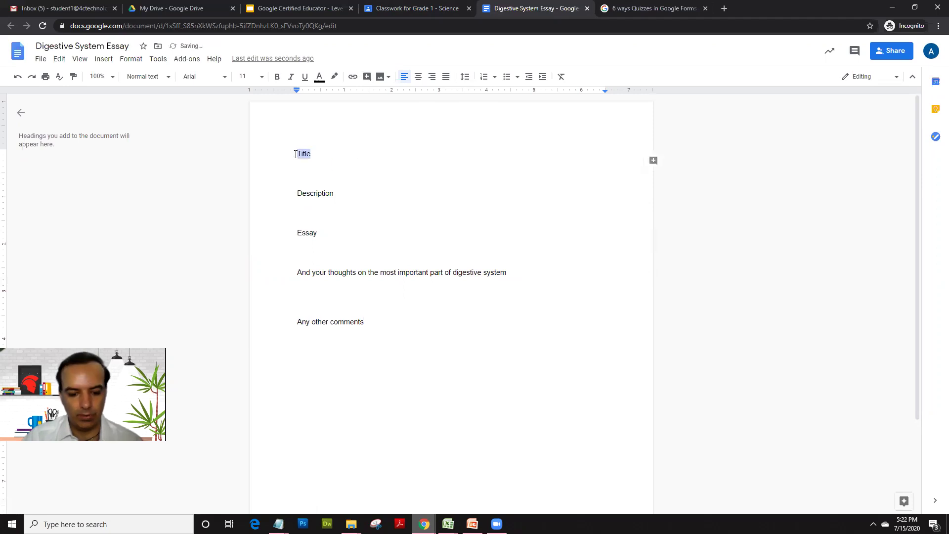
key("ctrl+b")
left_click_drag(298, 192, 338, 193)
key("ctrl+b")
double_click(307, 233)
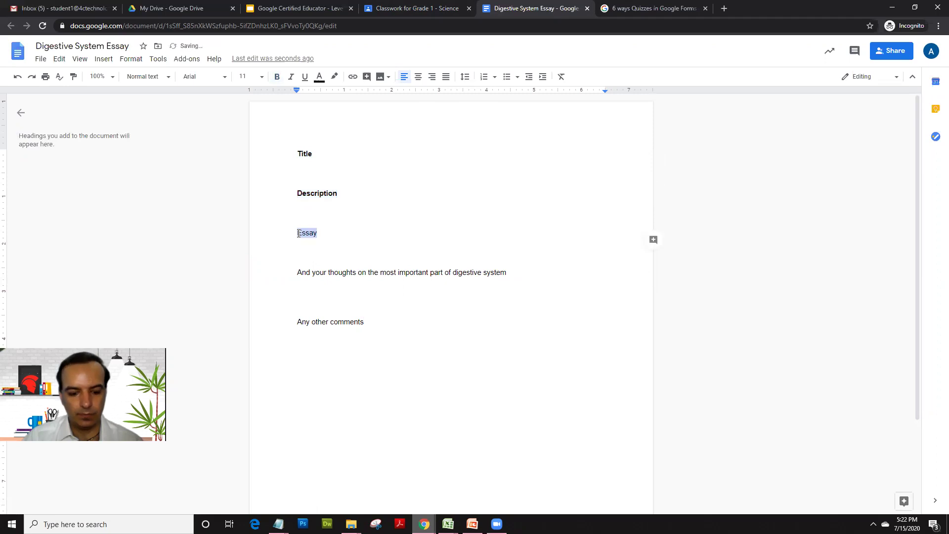
key("ctrl+b")
left_click(507, 272)
left_click_drag(506, 272, 297, 272)
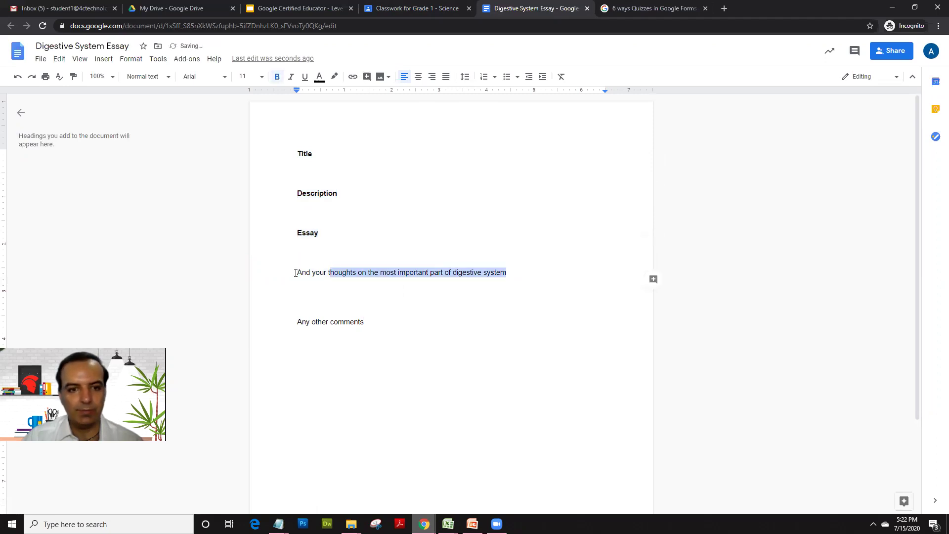
key("ctrl+b")
left_click(364, 321)
left_click_drag(364, 322, 298, 323)
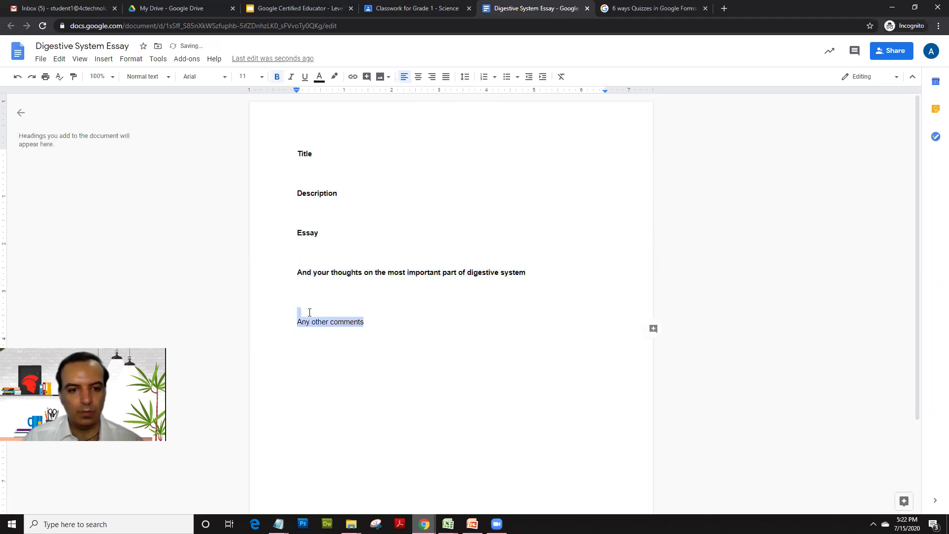
key("ctrl+b")
left_click(445, 341)
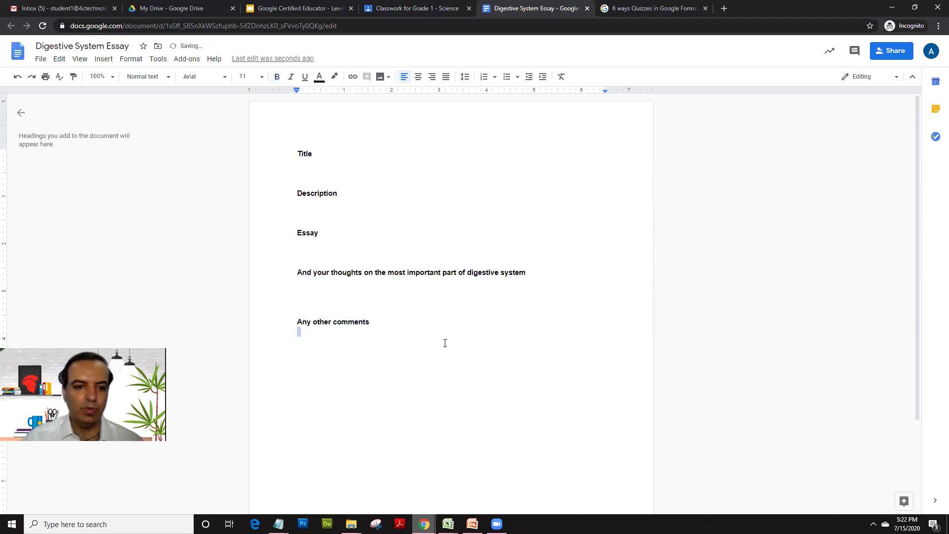
key("Return")
key("Return")
key("Return")
key("Return")
key("Return")
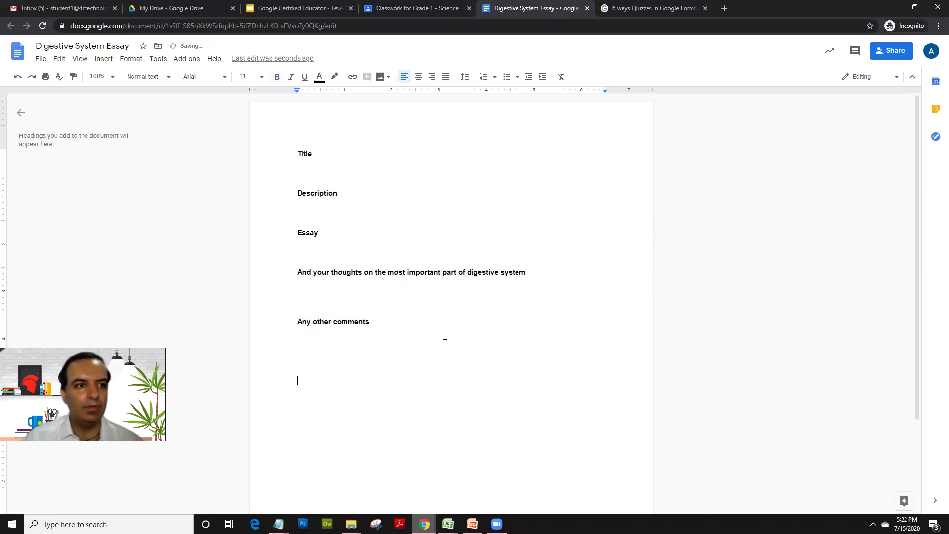
- Insert a 2x2 table labelled Point 1 and Point 2, narrow its first column, and close the doc
left_click(103, 58)
mouse_move(117, 94)
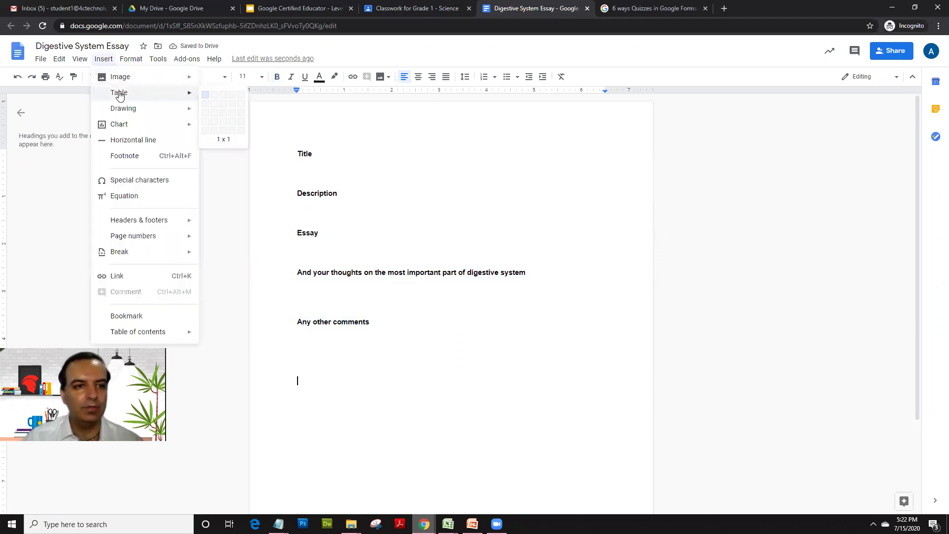
left_click(213, 105)
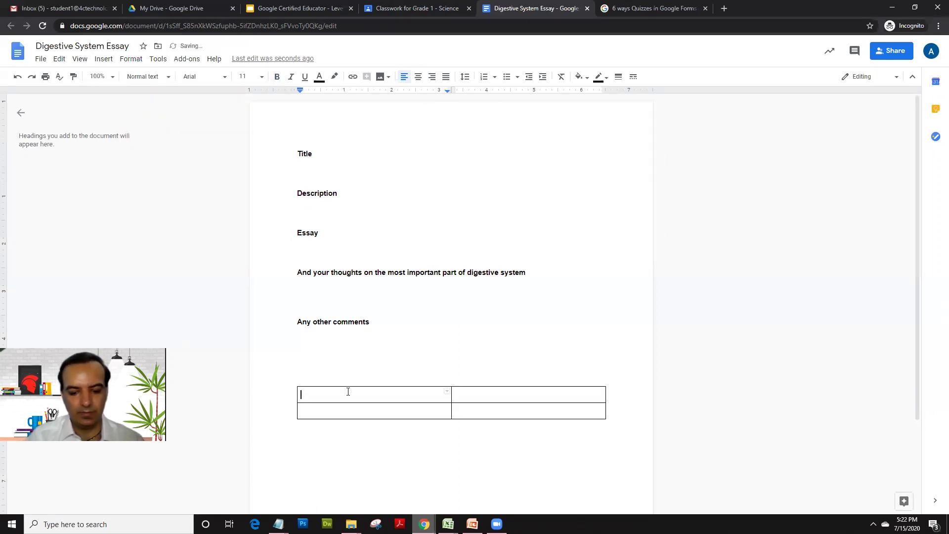
type("Point 1")
key("Down")
type("Point 2")
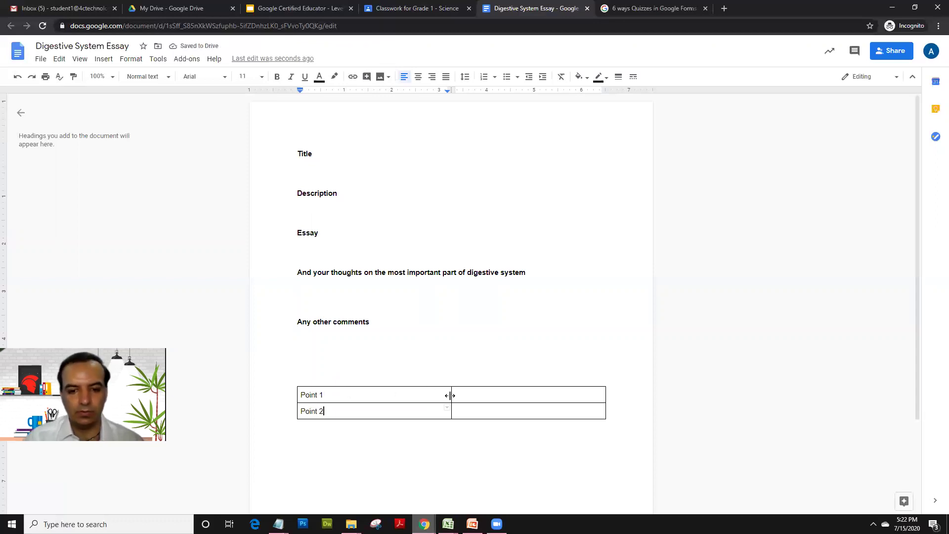
left_click_drag(452, 394, 355, 407)
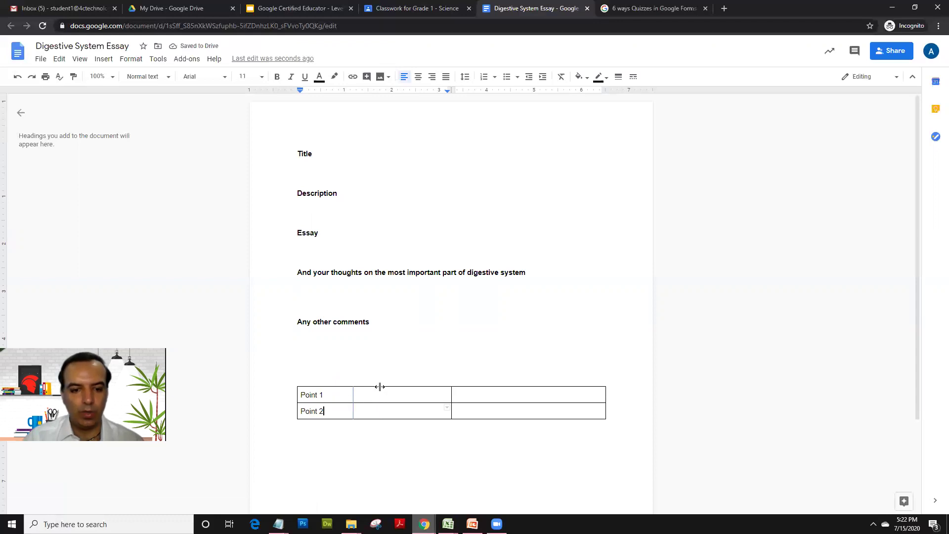
left_click(410, 350)
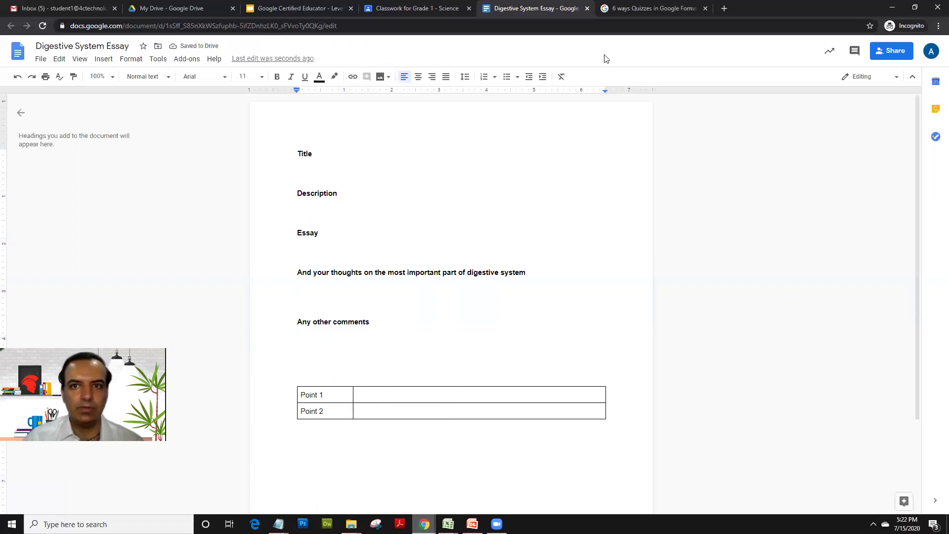
left_click(587, 8)
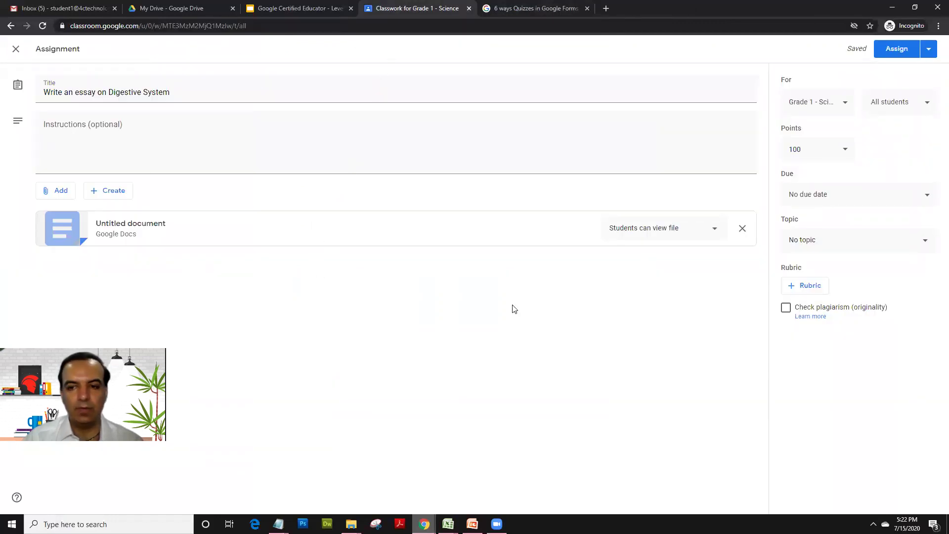
- Make a copy of the document for each student and set the assignment to 20 points
left_click(715, 234)
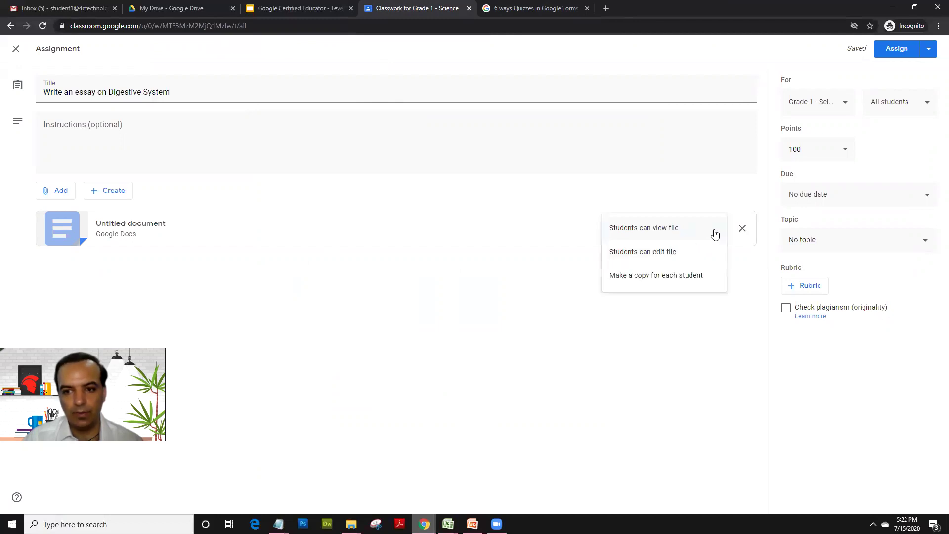
left_click(678, 280)
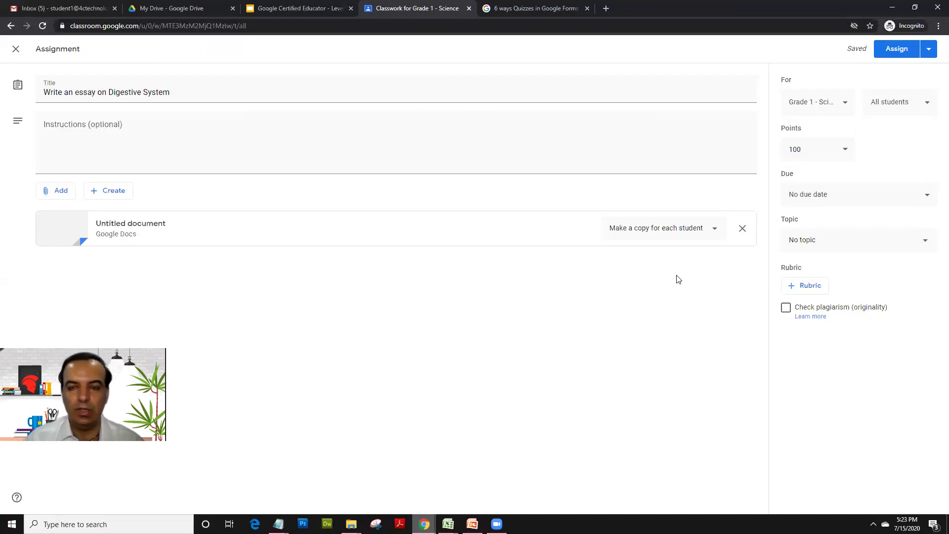
left_click(810, 150)
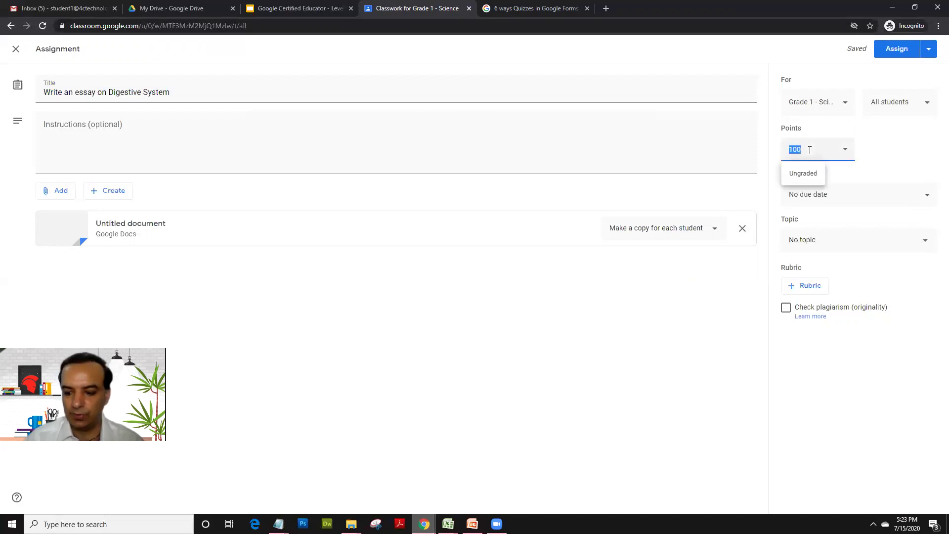
type("20")
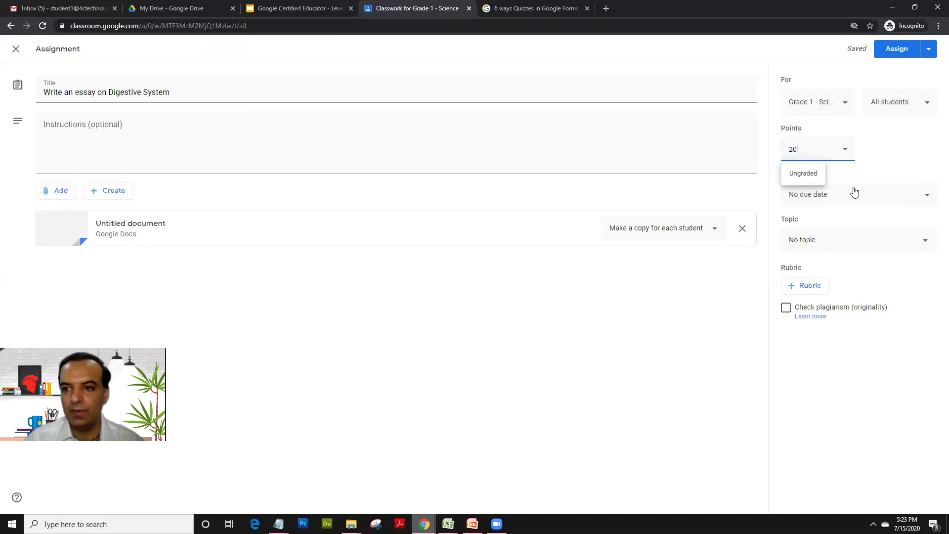
- Set the due date to Thu, Jul 23 and topic Digestive System, then assign the essay
left_click(855, 194)
left_click(844, 237)
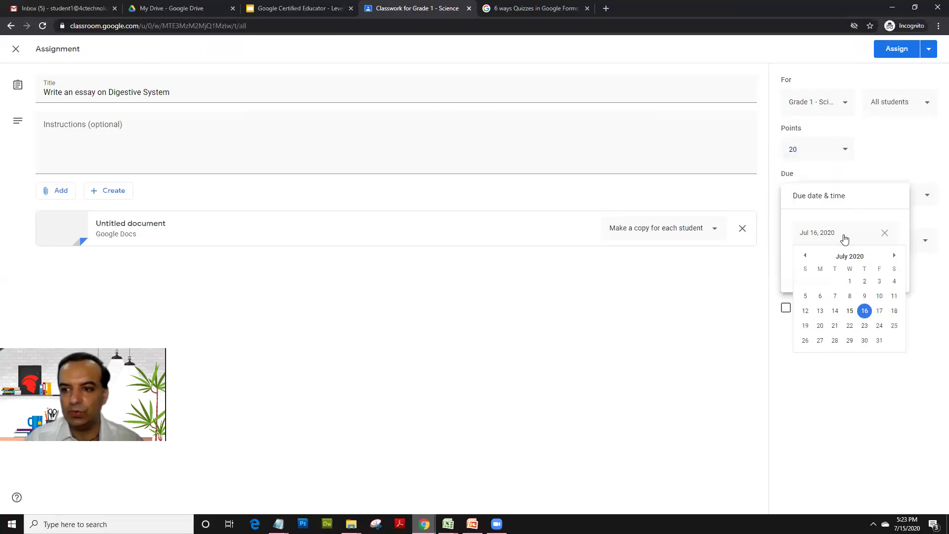
left_click(864, 328)
left_click(861, 337)
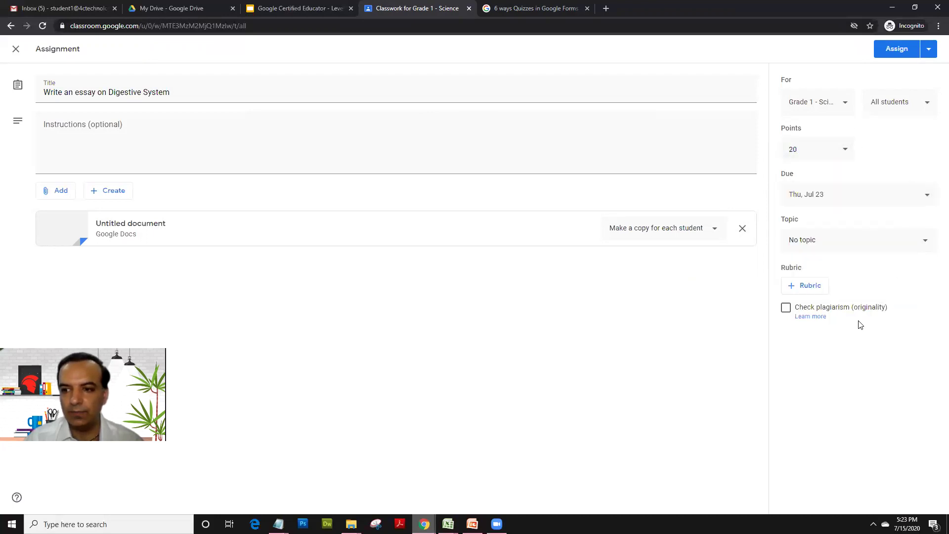
left_click(838, 253)
left_click(839, 299)
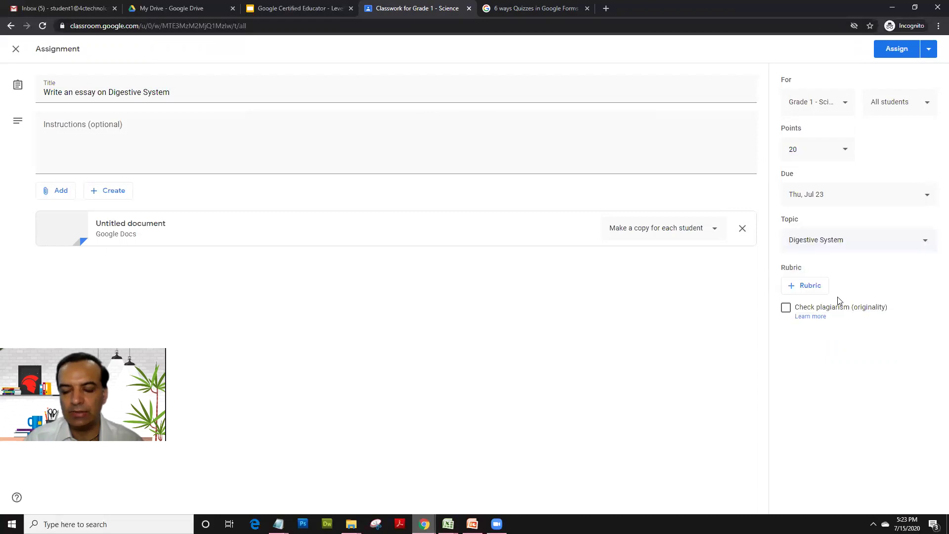
left_click(901, 51)
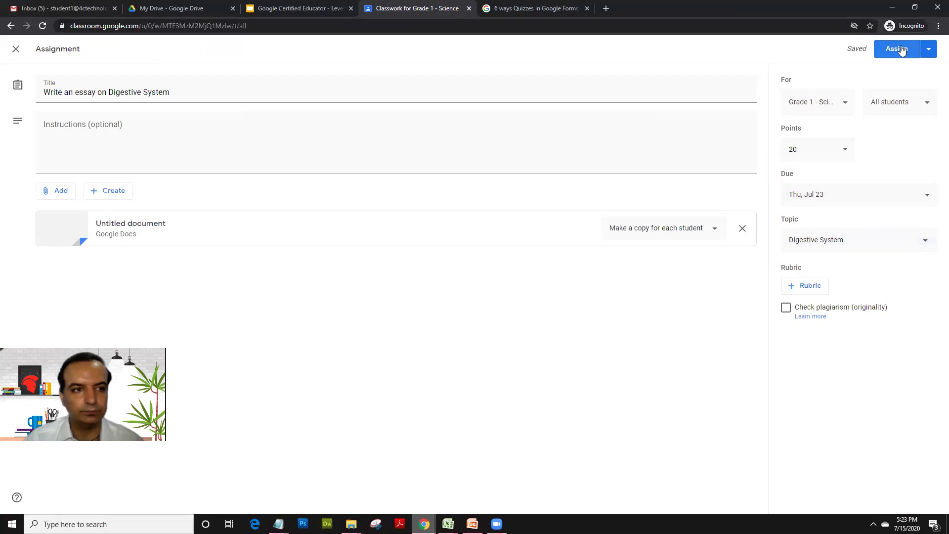
left_click(902, 49)
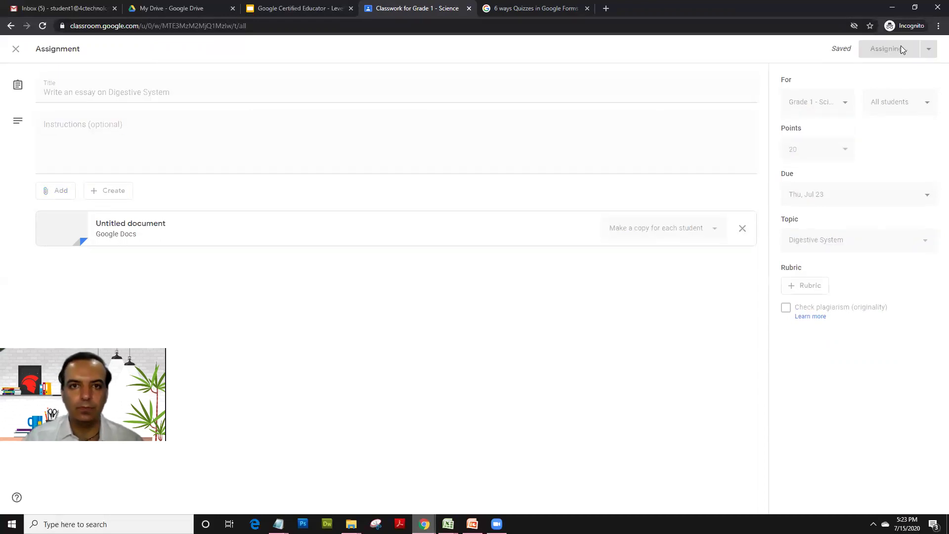
- Close the quiz tab and reorder: Watch Video, How long question, Self Graded Quiz, then the essay
left_click(587, 8)
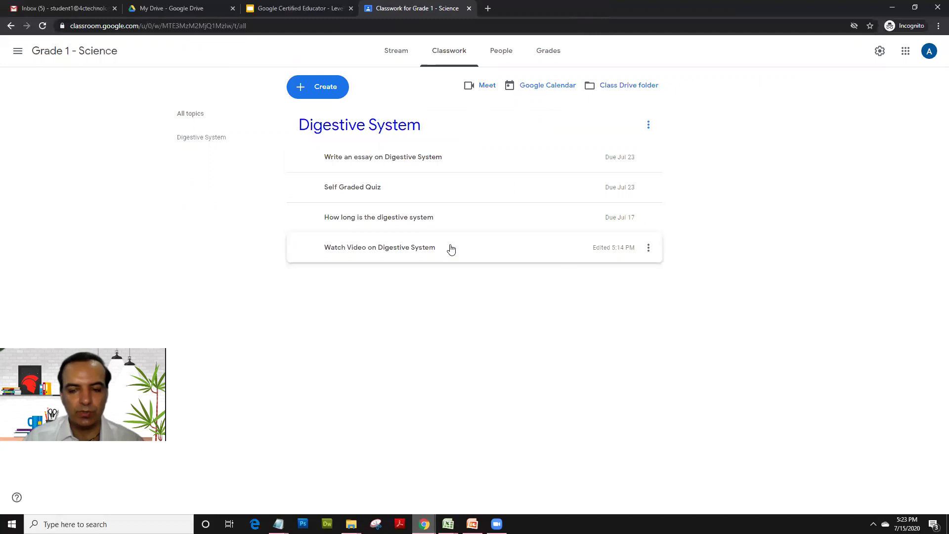
left_click_drag(553, 253, 509, 154)
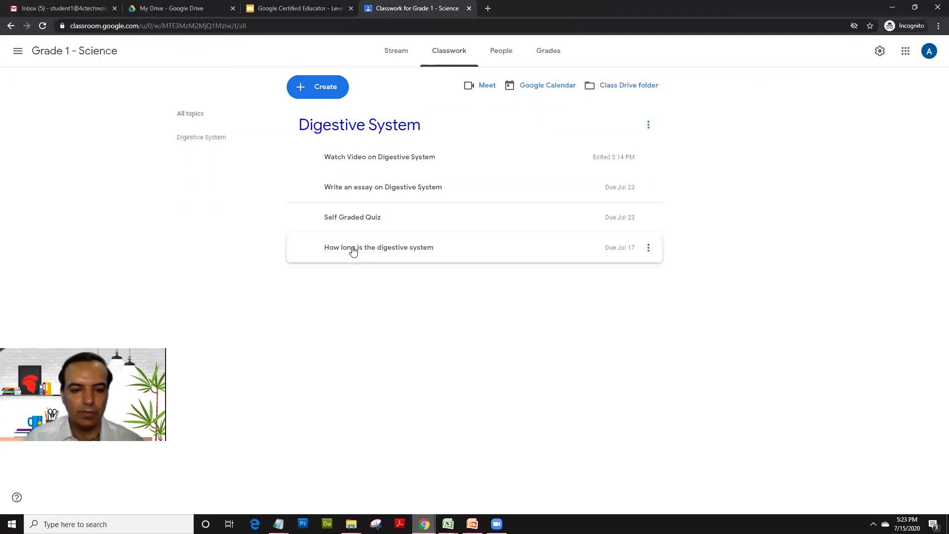
left_click_drag(354, 251, 362, 182)
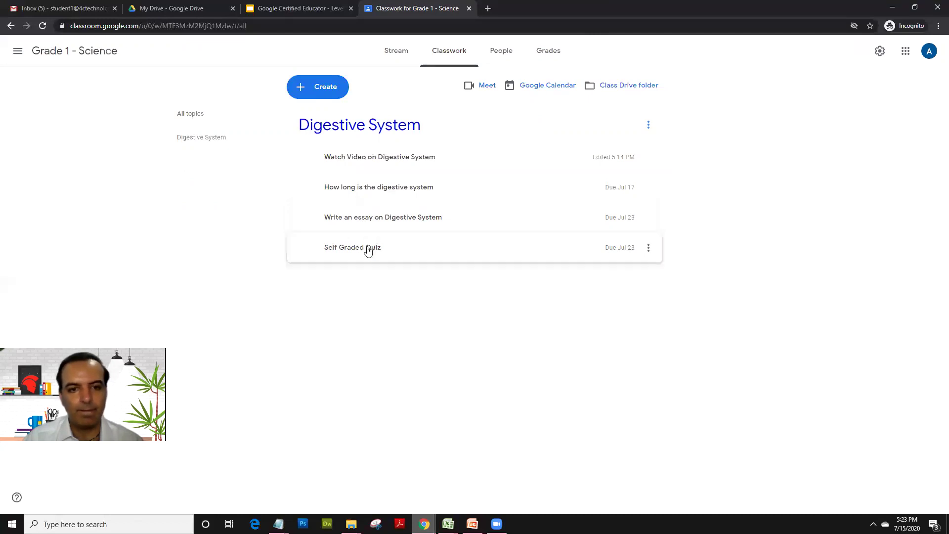
left_click_drag(366, 251, 368, 211)
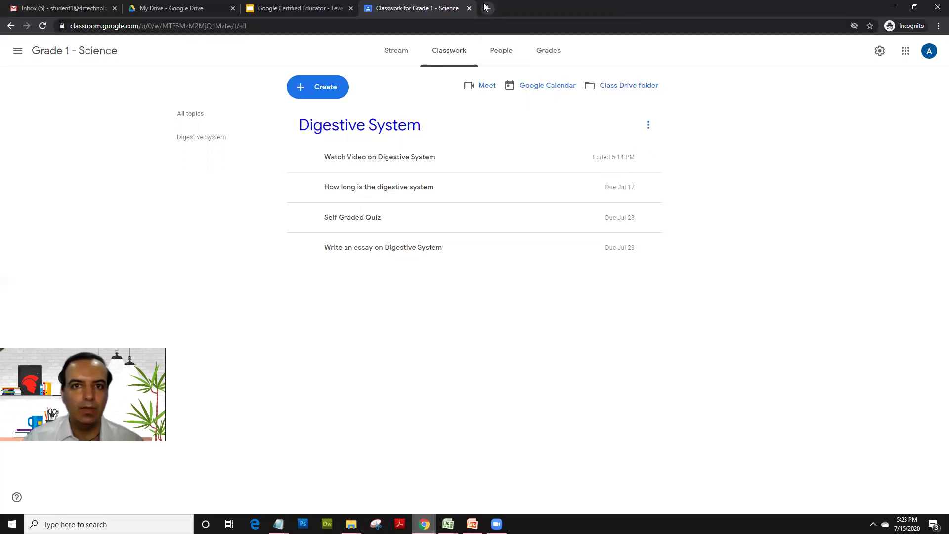
- Load classroom.google.com in a new tab, reload it after it fails, and compare with the Classwork tab
key("ctrl+t")
type("classroom.google.com")
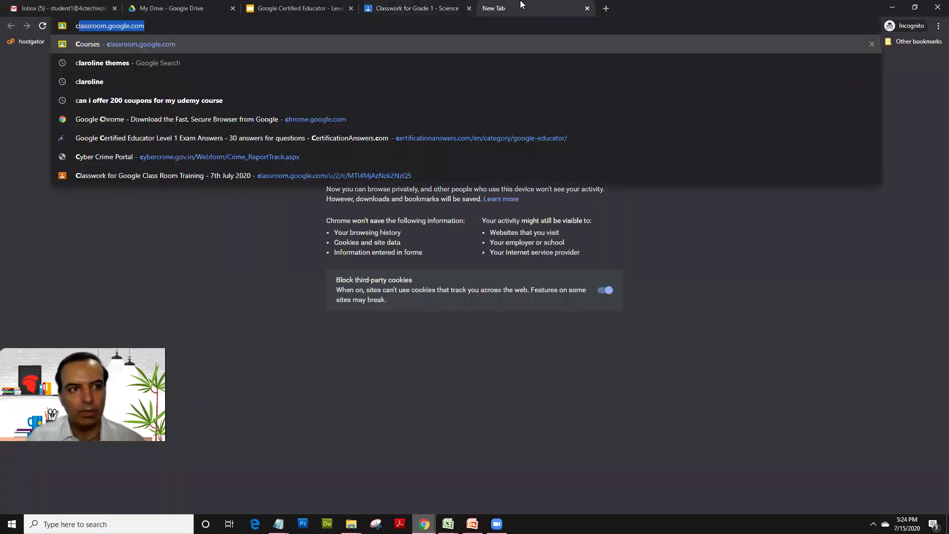
key("Return")
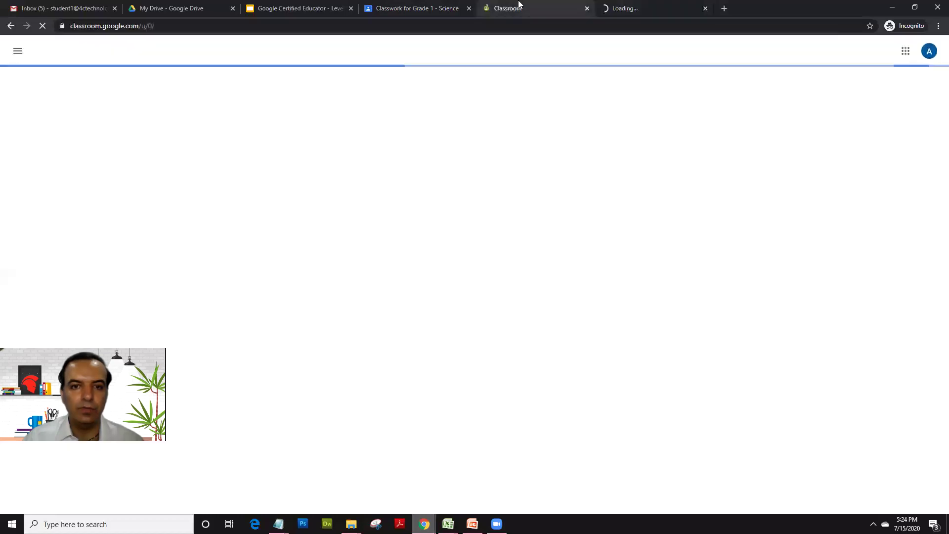
left_click(422, 6)
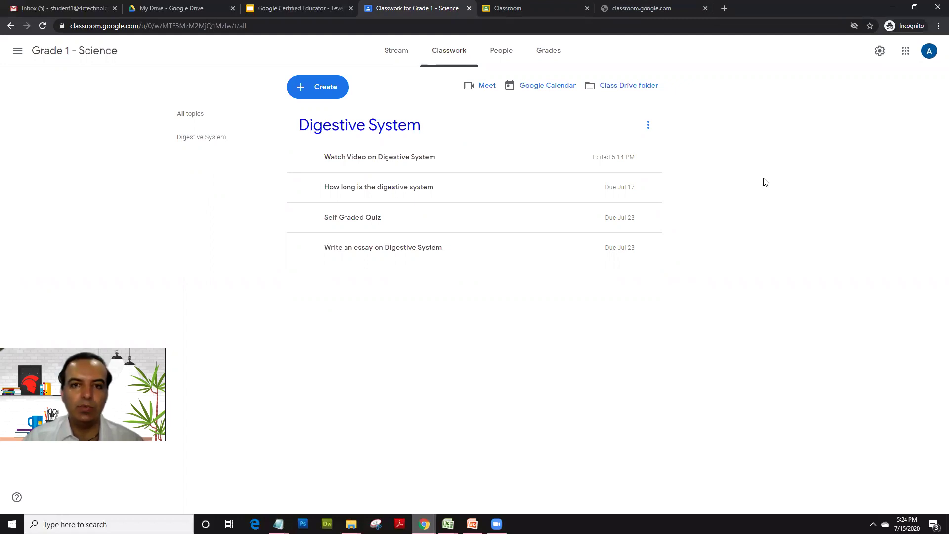
left_click(638, 7)
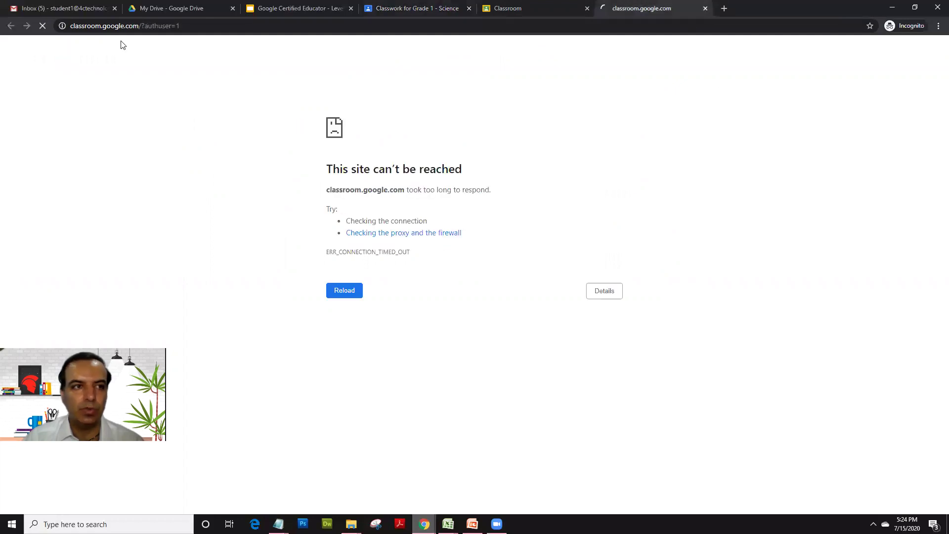
left_click(42, 27)
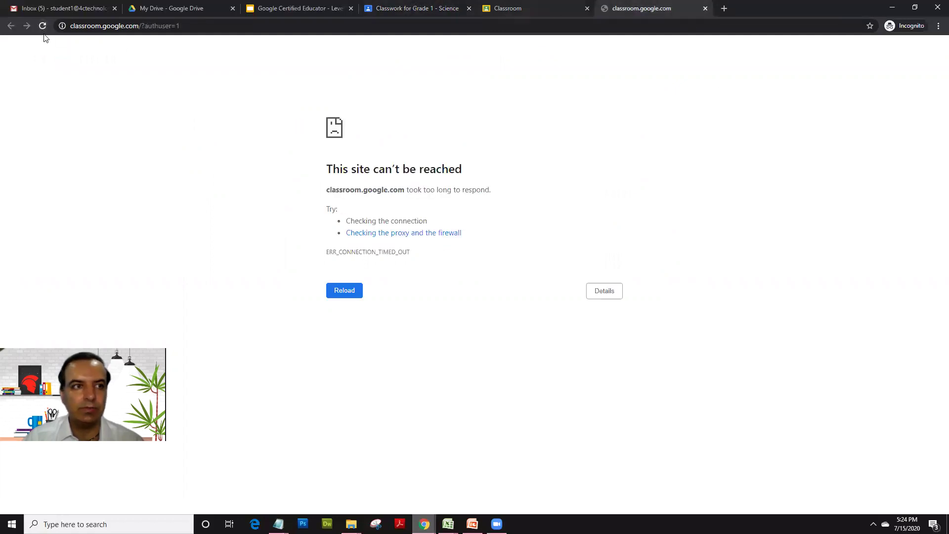
left_click(508, 7)
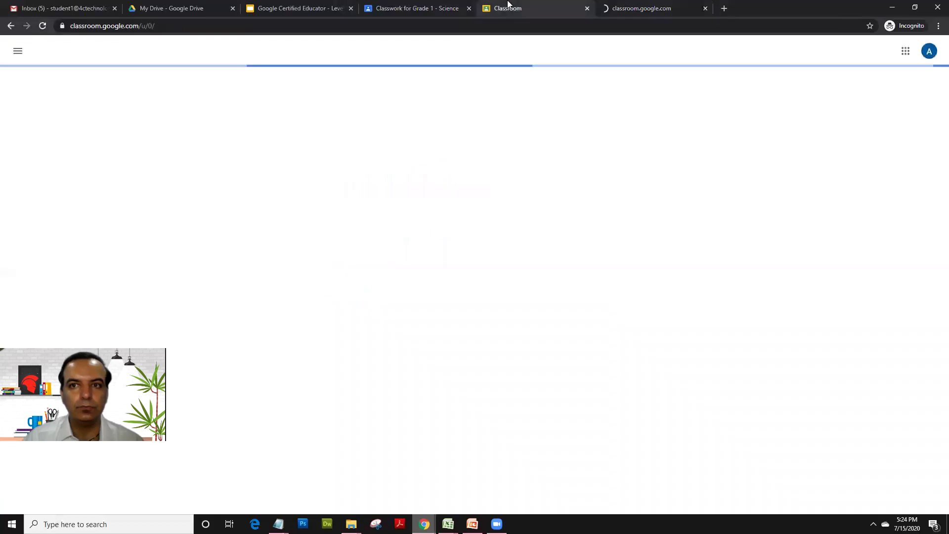
left_click(425, 10)
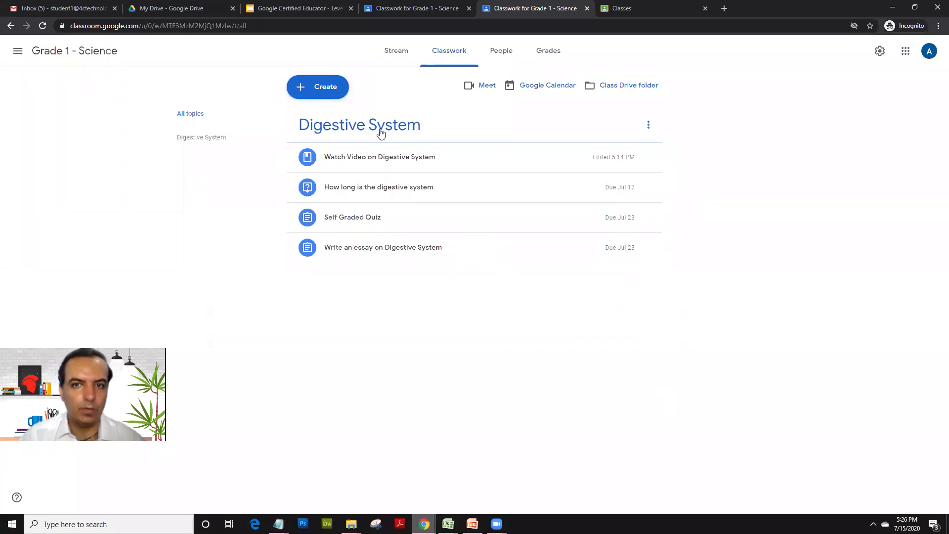
- Continue with the student account, choose I'M A STUDENT, and join Grade 1 - Science
left_click(621, 9)
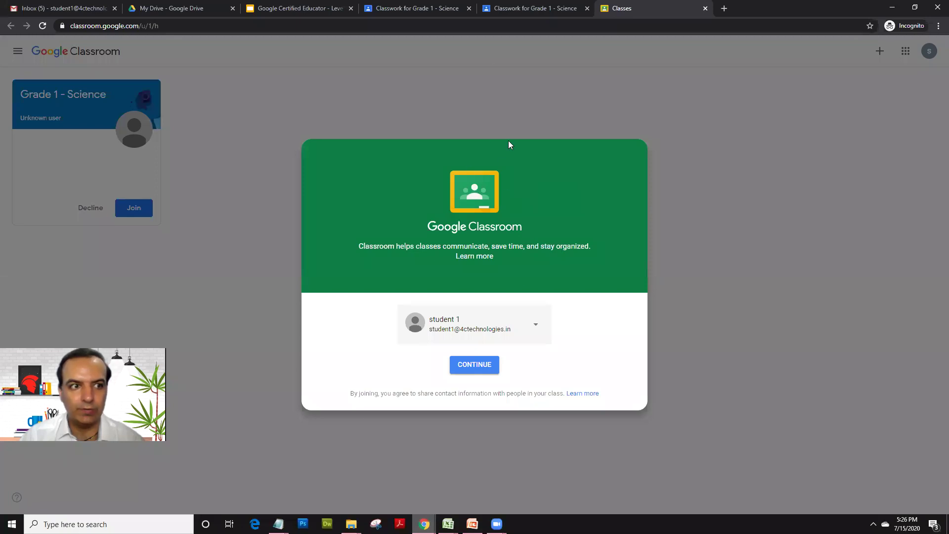
left_click(564, 5)
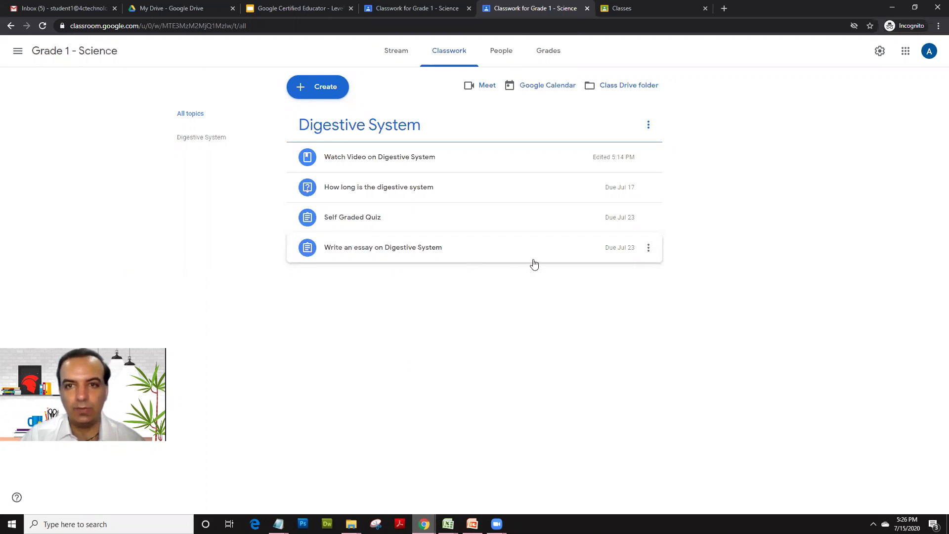
left_click(625, 8)
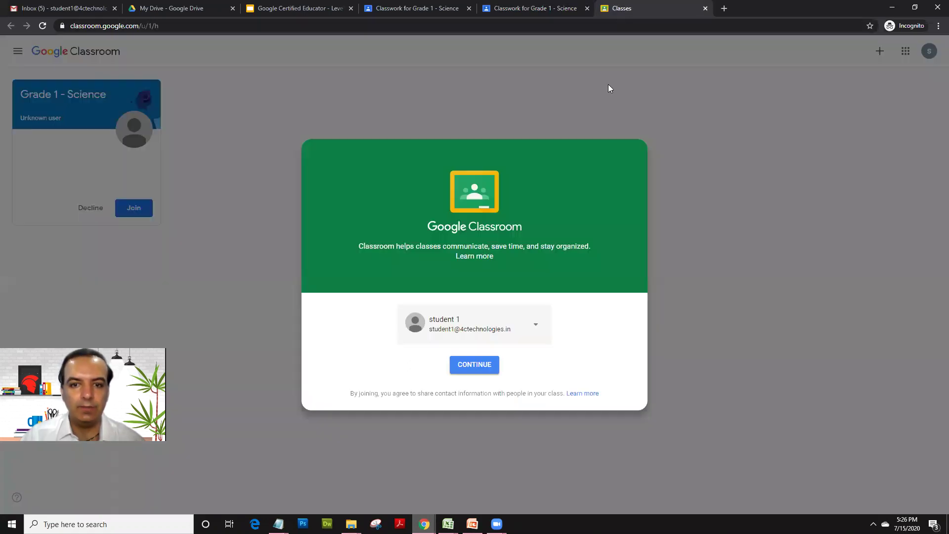
left_click(478, 366)
left_click(423, 305)
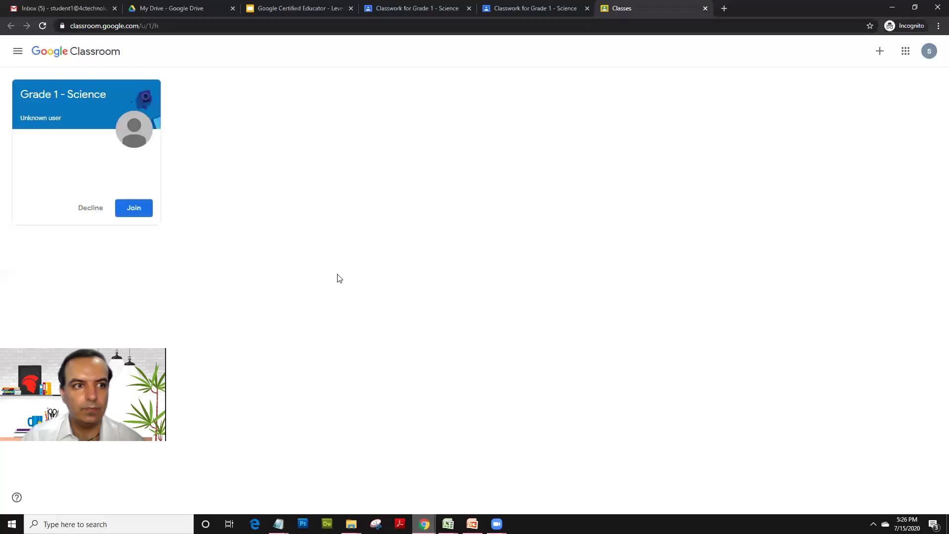
left_click(137, 209)
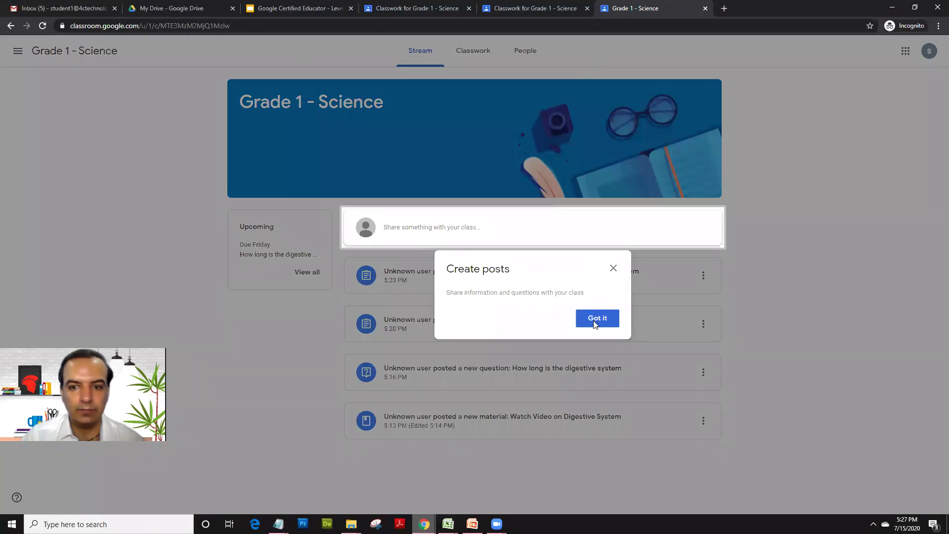
- Dismiss the create-posts tip and reload the student's Grade 1 - Science Stream
left_click(598, 318)
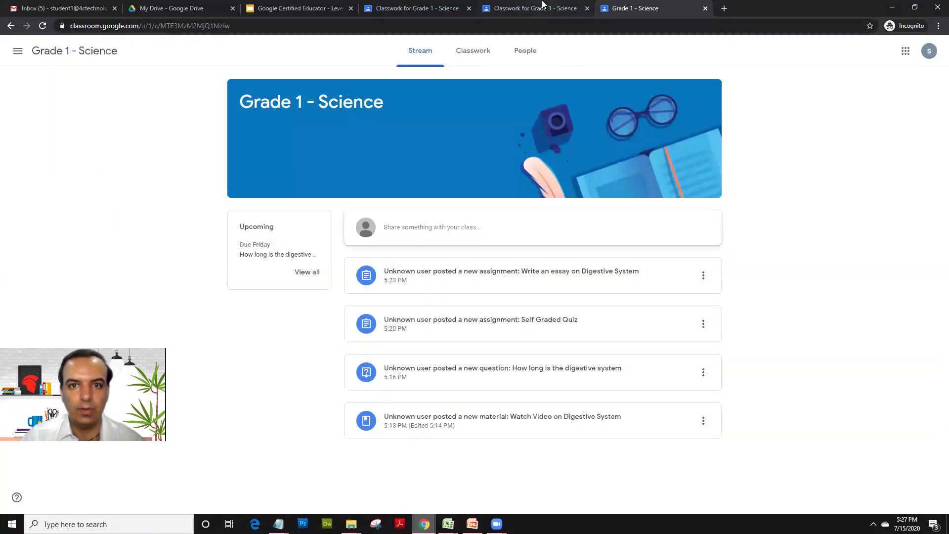
left_click(546, 6)
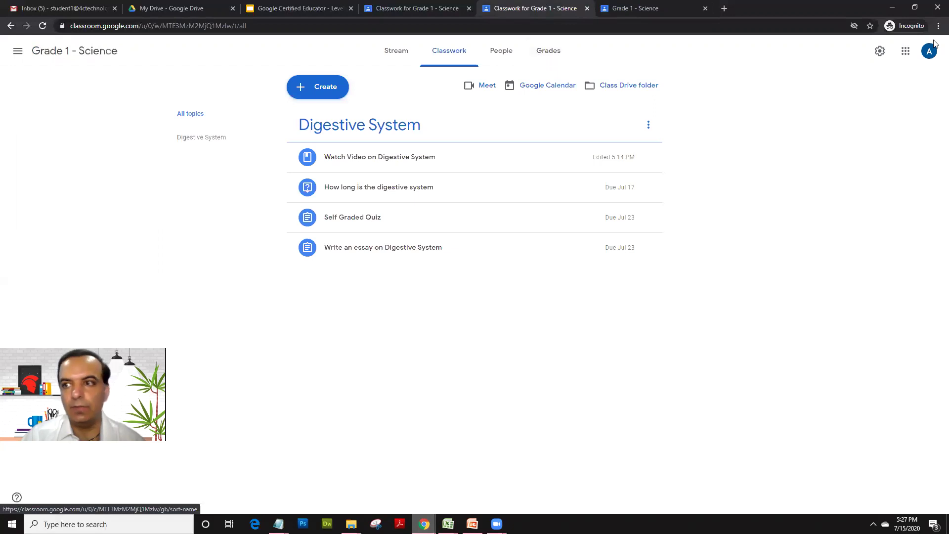
left_click(605, 9)
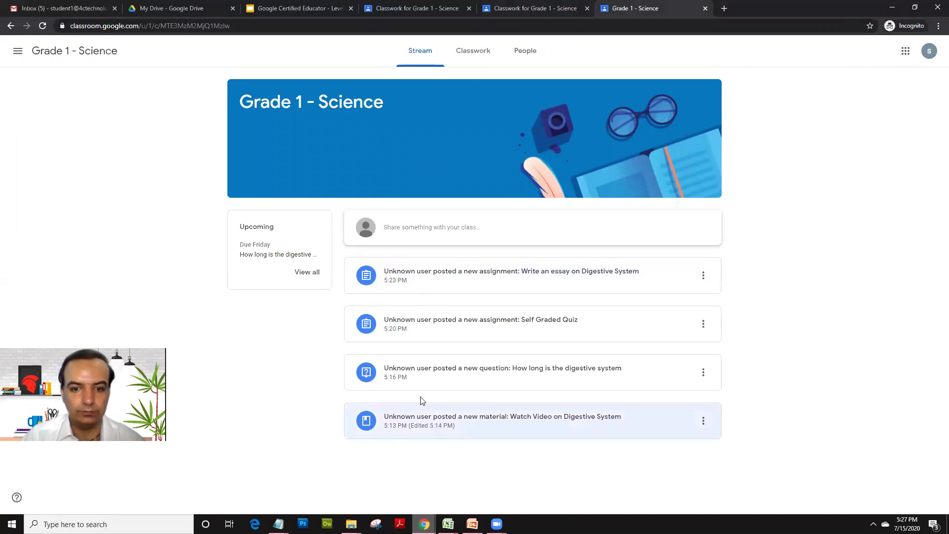
left_click(42, 28)
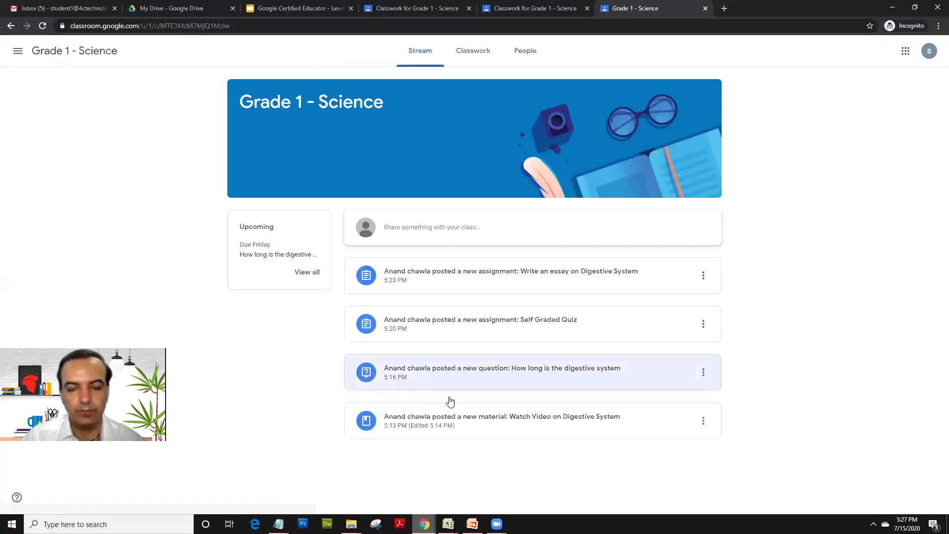
- On the student's Classwork, expand Watch Video on Digestive System and view its YouTube material
left_click(461, 53)
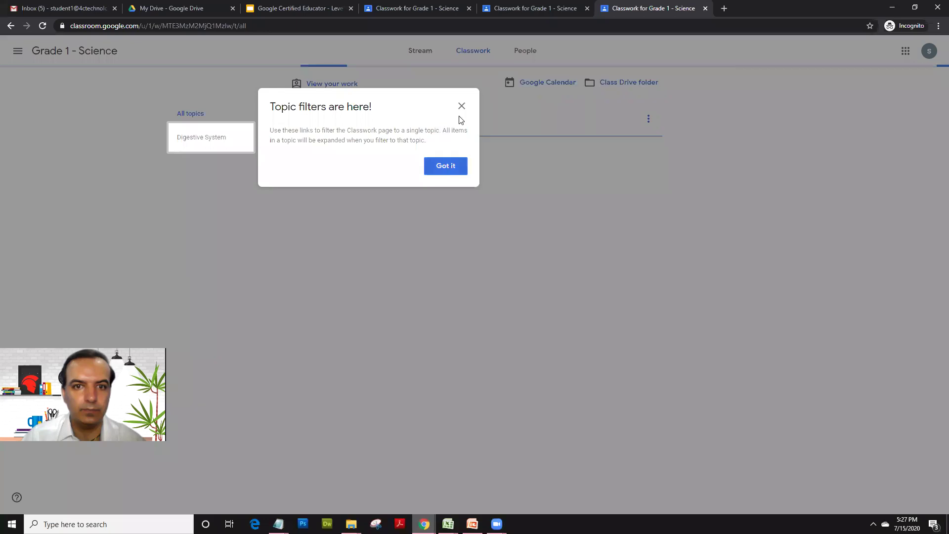
left_click(461, 107)
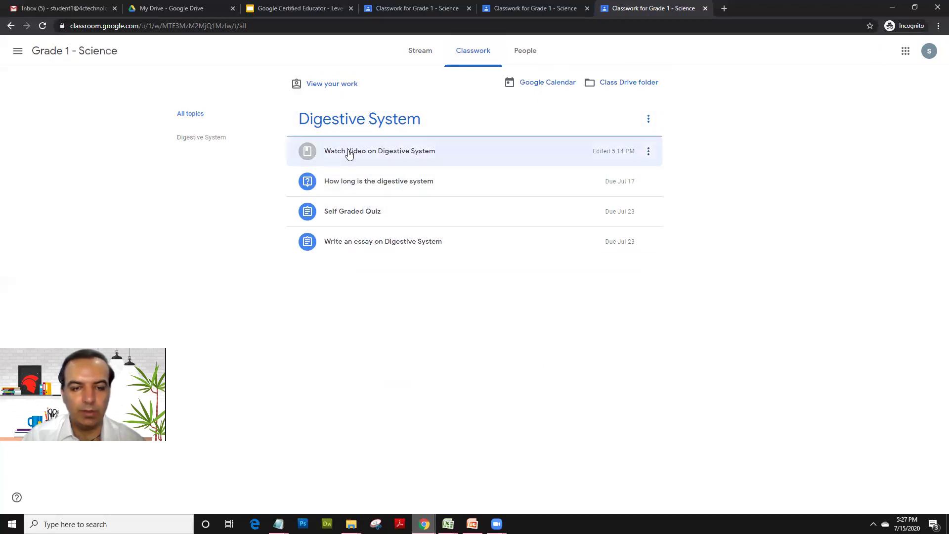
left_click(349, 153)
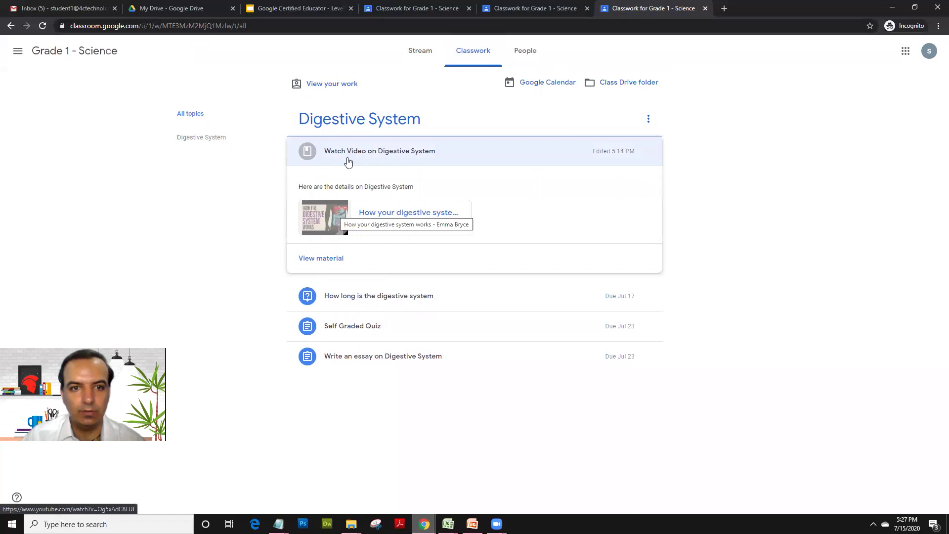
left_click(329, 261)
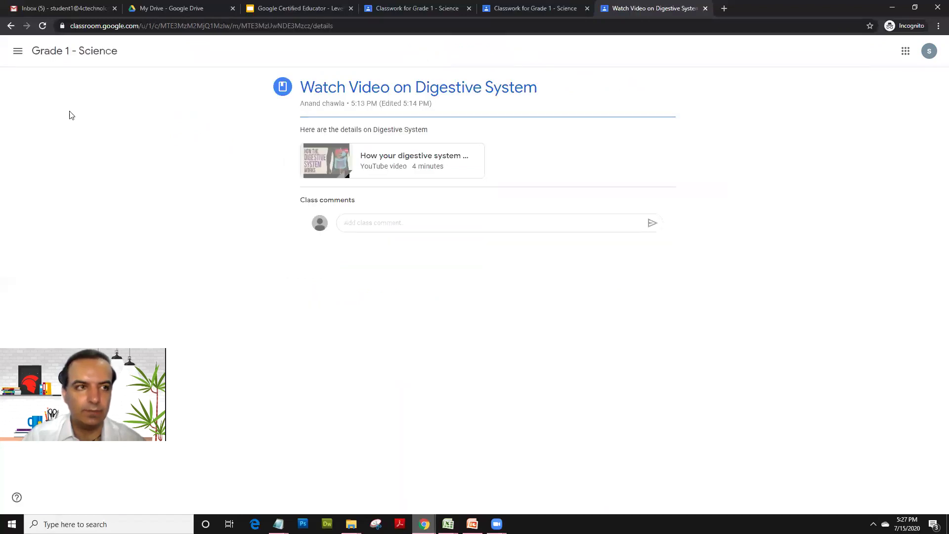
left_click(8, 29)
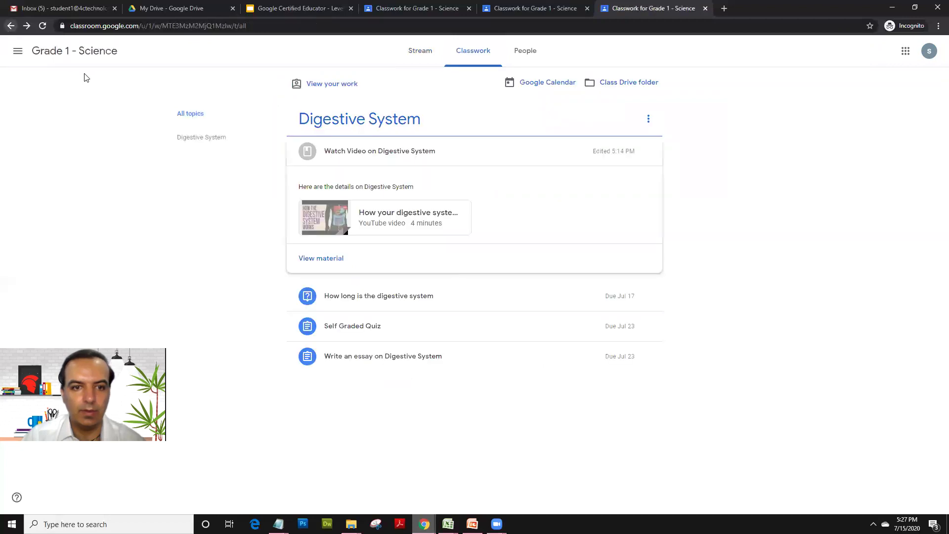
- As the student, answer the digestive system length question with 30 feet and turn it in
left_click(349, 298)
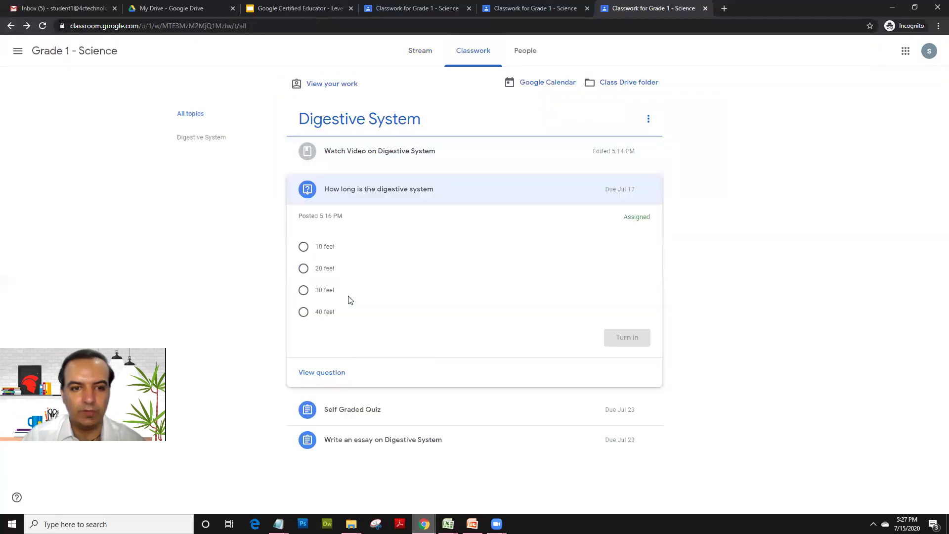
left_click(305, 291)
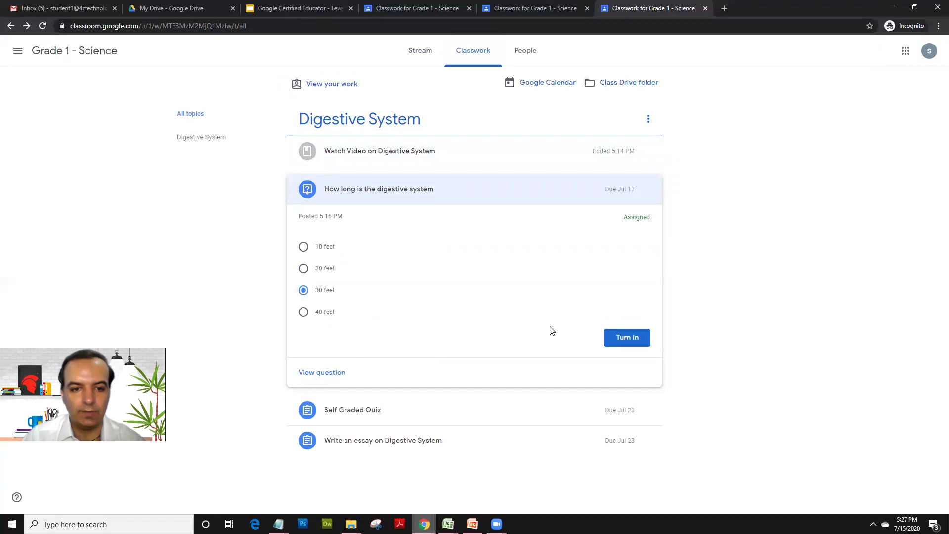
left_click(623, 336)
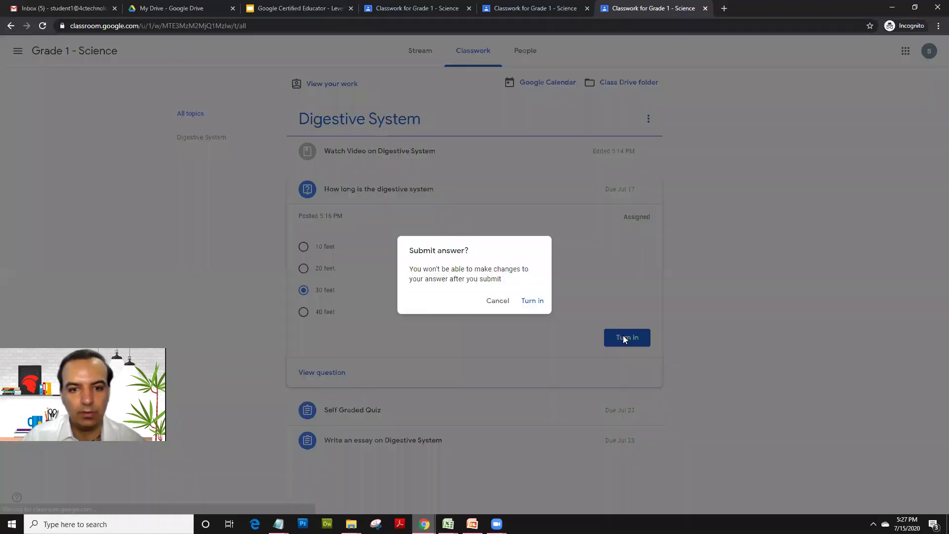
left_click(527, 300)
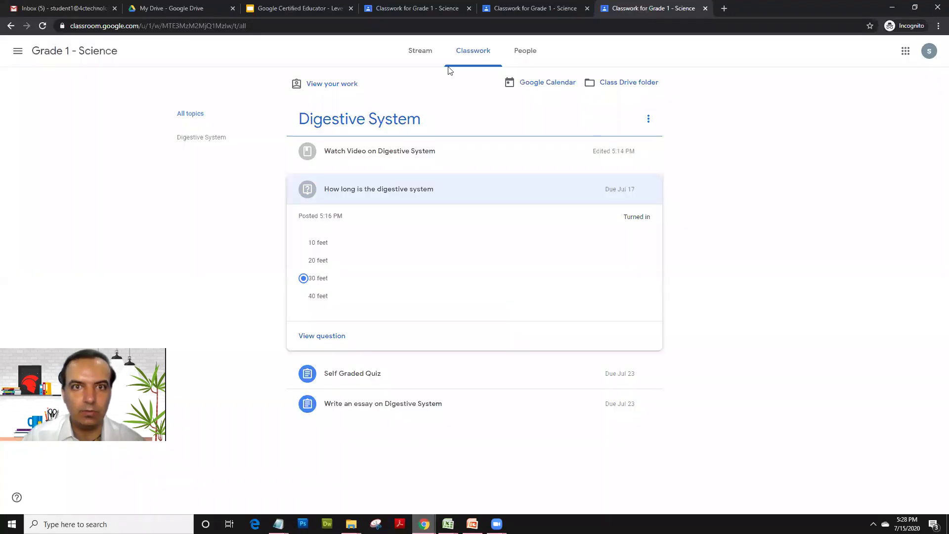
- Check the question's responses on the teacher's Classwork, then expand the student's Self Graded Quiz
left_click(417, 9)
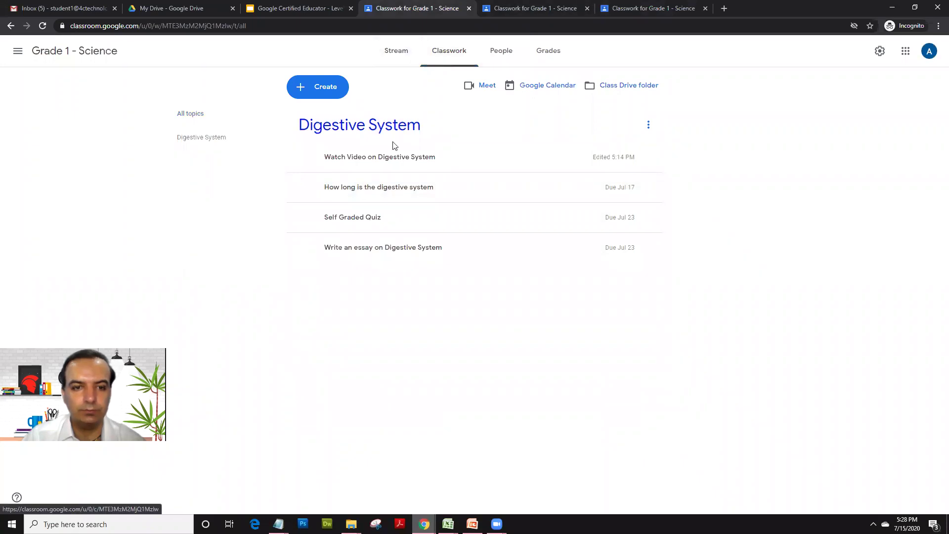
left_click(372, 197)
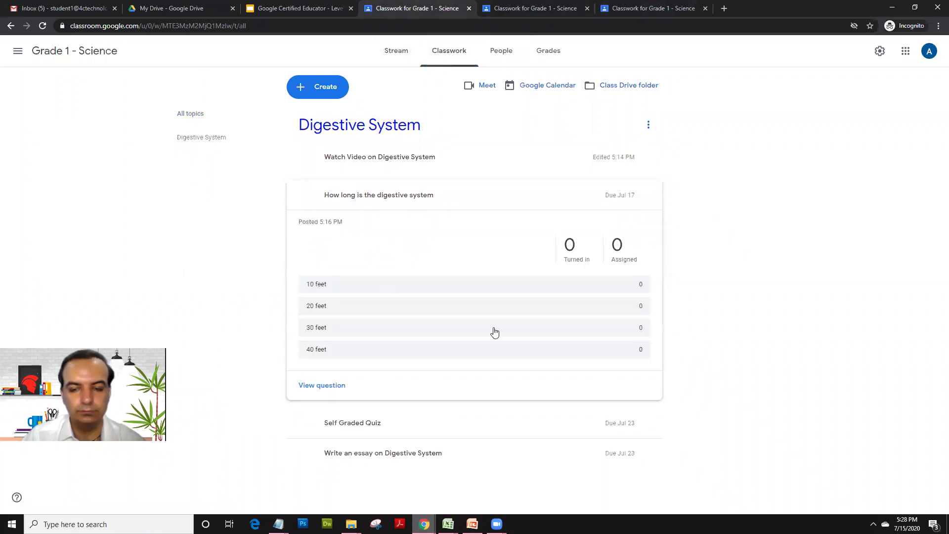
left_click(42, 25)
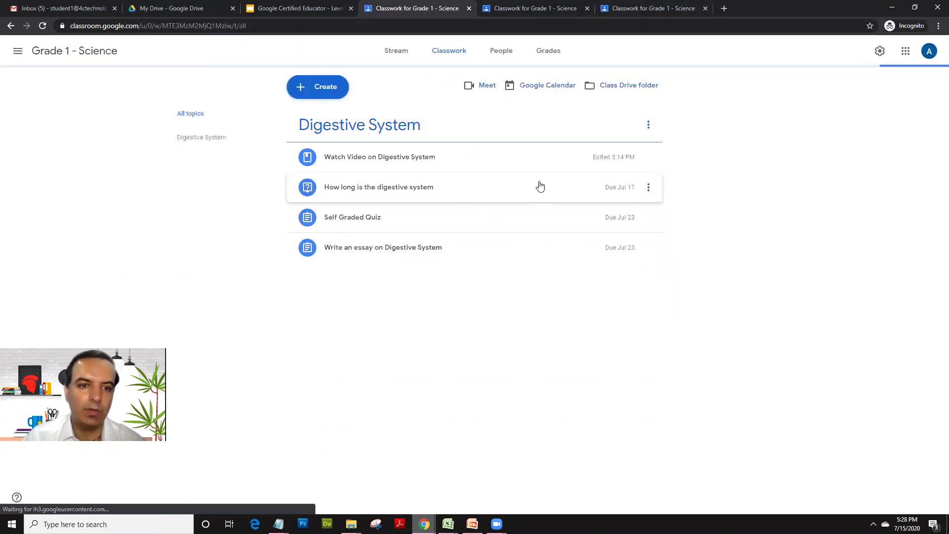
left_click(439, 197)
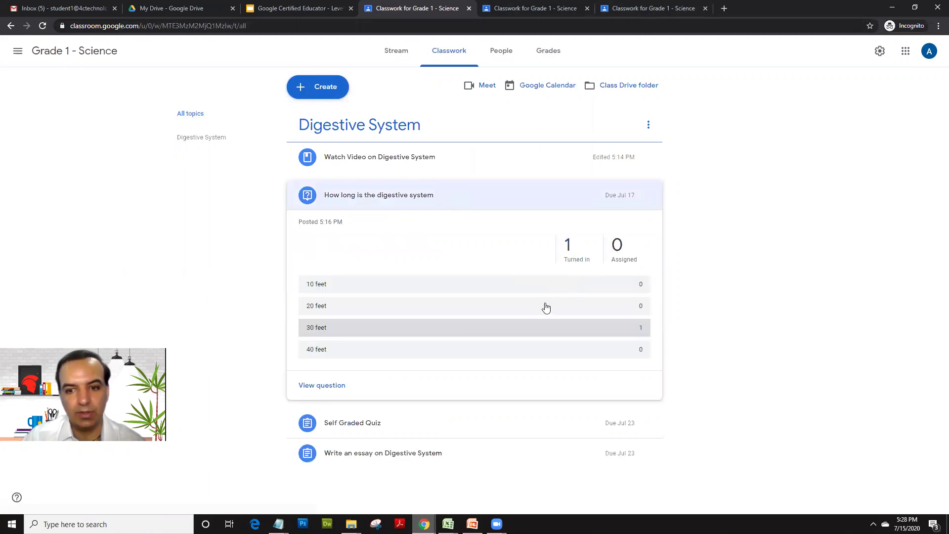
left_click(653, 8)
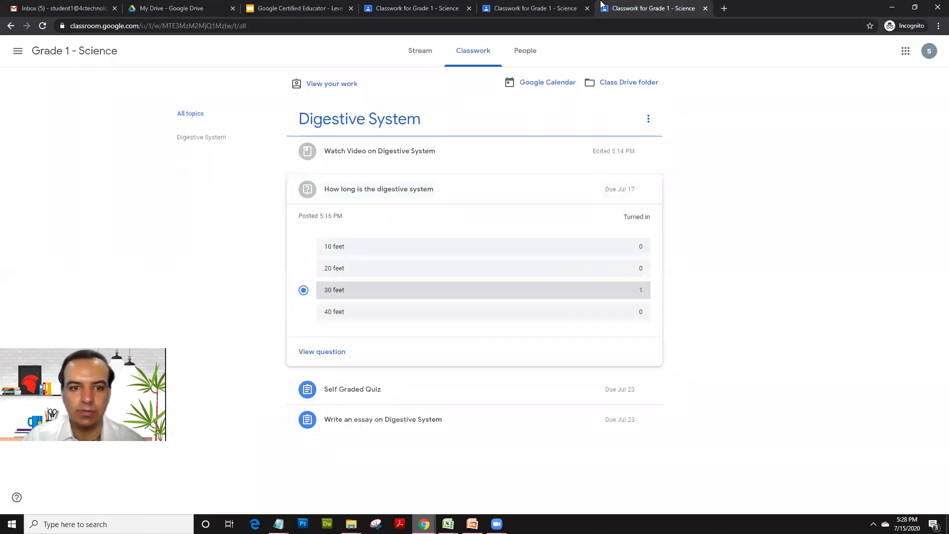
left_click(355, 390)
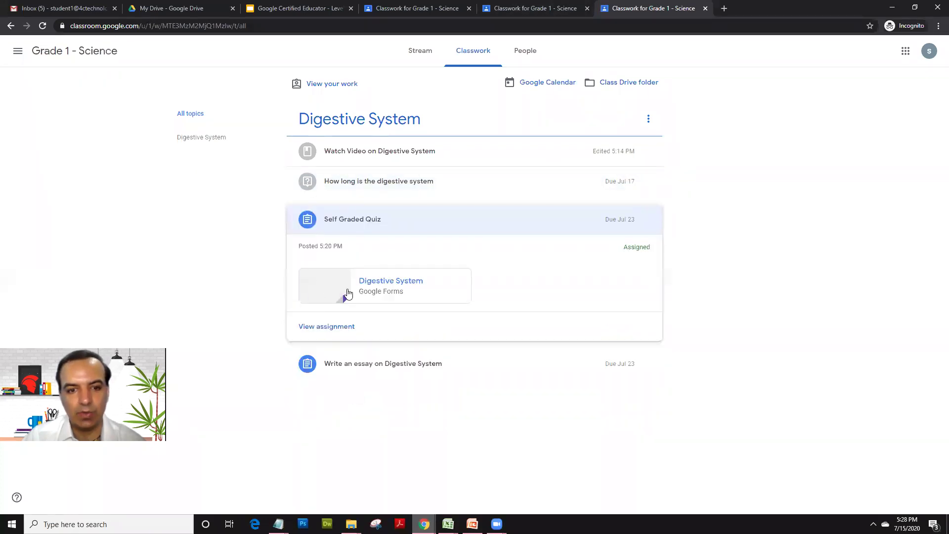
- Submit the Digestive System quiz form with answers 30 feet and 20, scoring 2/3
left_click(348, 291)
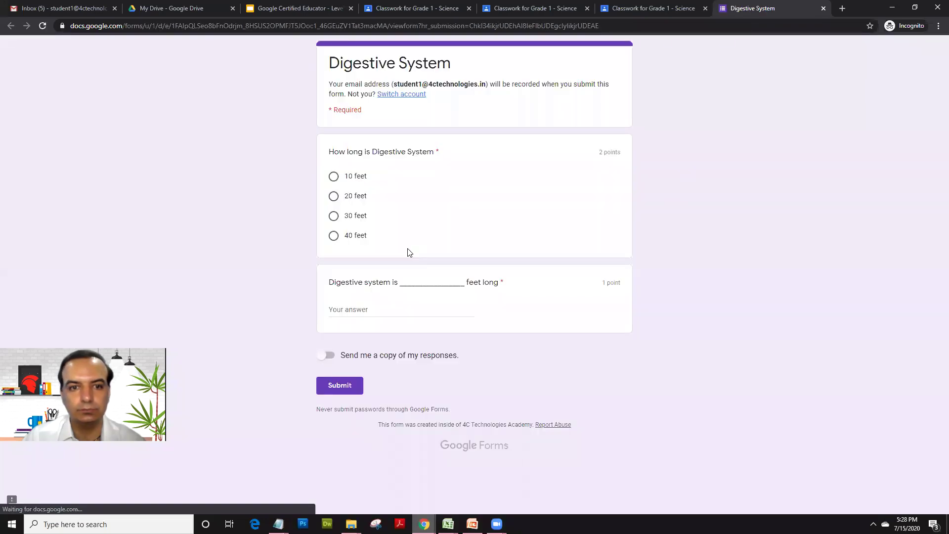
left_click(333, 216)
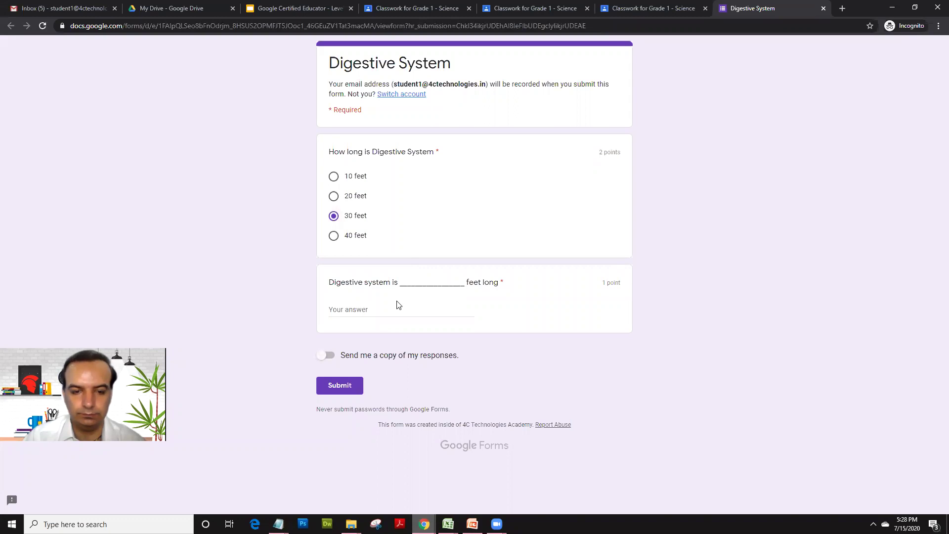
type("20")
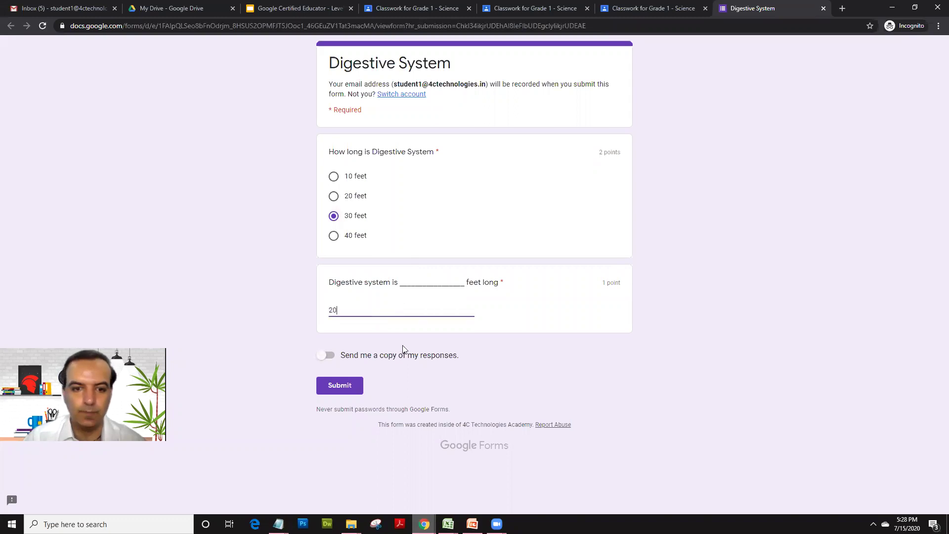
left_click(339, 385)
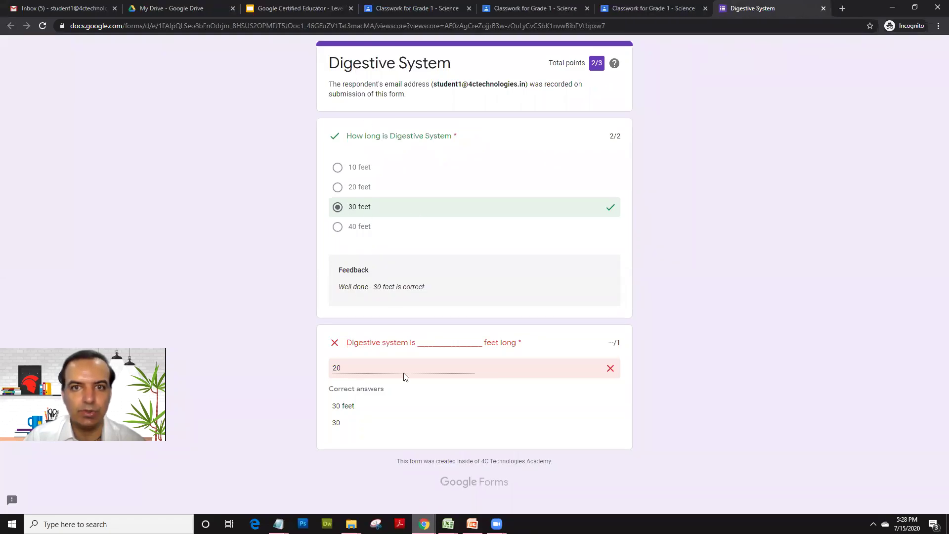
left_click(509, 7)
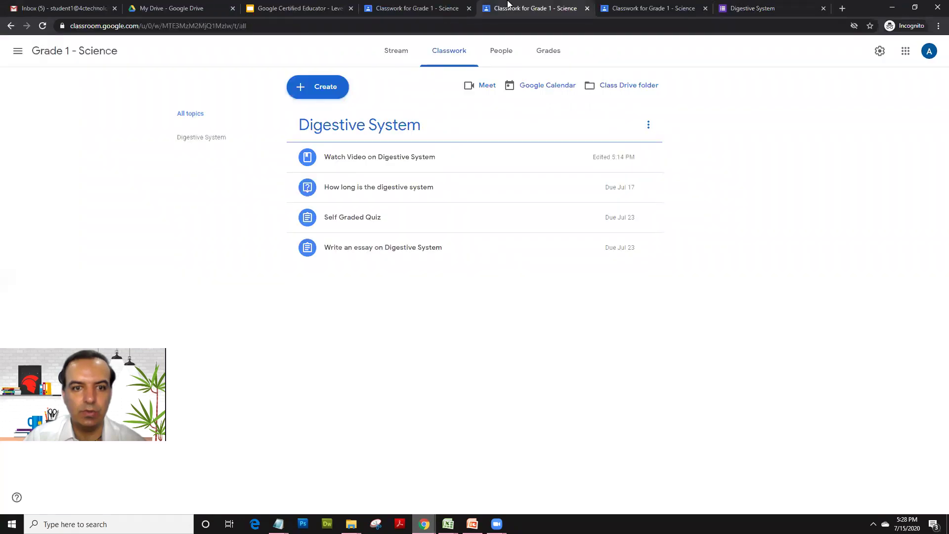
- As the student, open the Write an essay on Digestive System assignment page and dismiss the turn-in tip
left_click(630, 7)
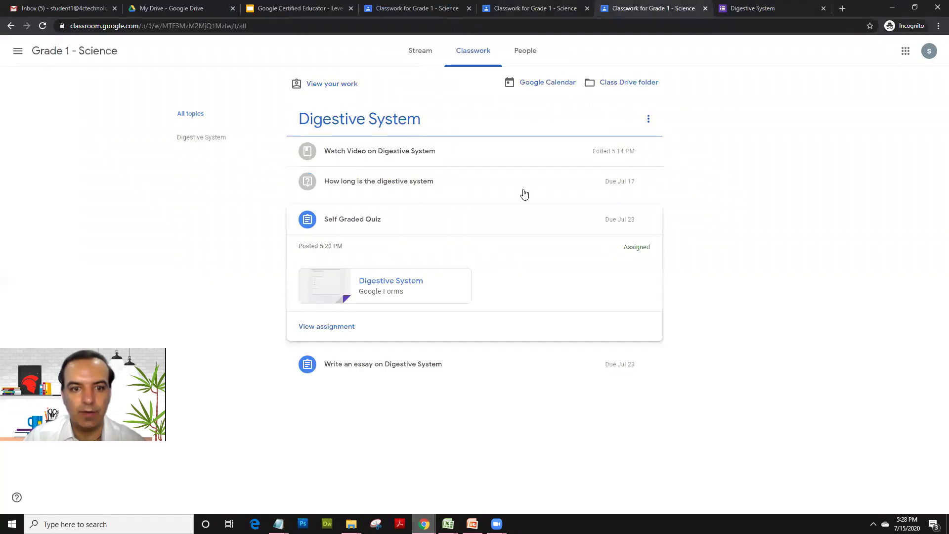
left_click(379, 366)
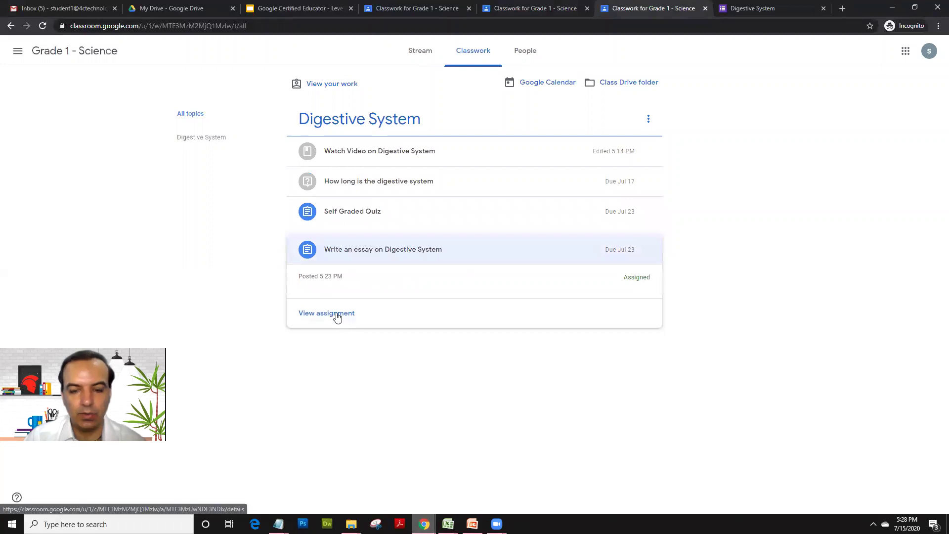
left_click(338, 316)
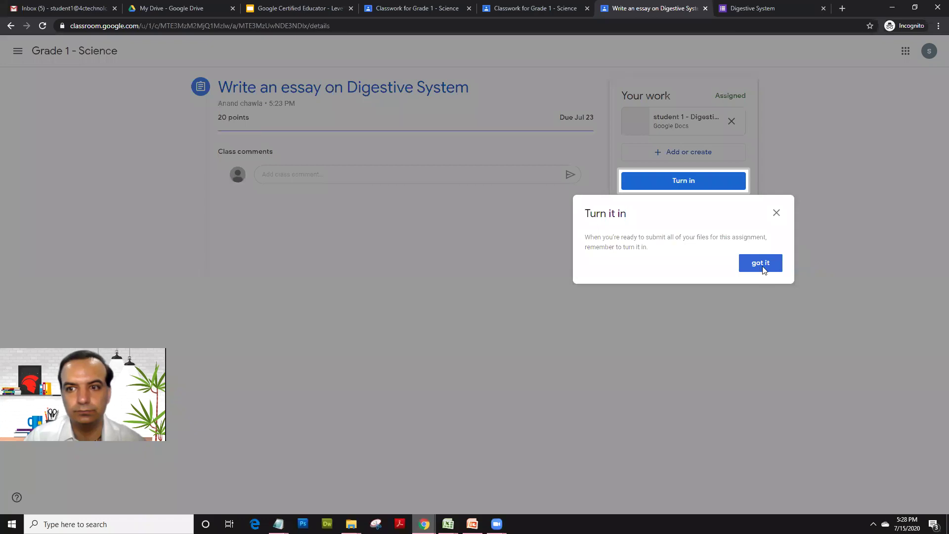
left_click(760, 263)
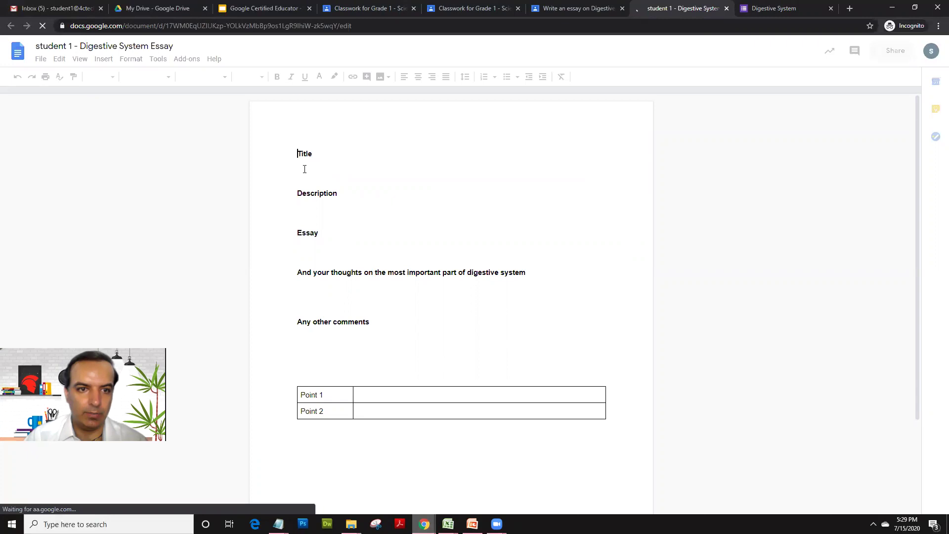
- Fill the essay with 'Digestive system', 'THis is my description', 'This is my essa' and 'And I enjoy'
left_click(304, 165)
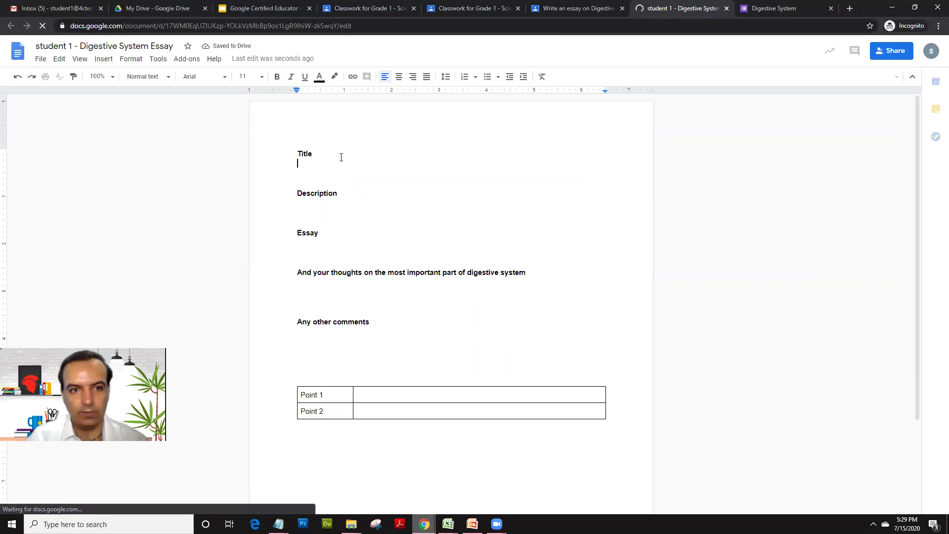
type("Dig")
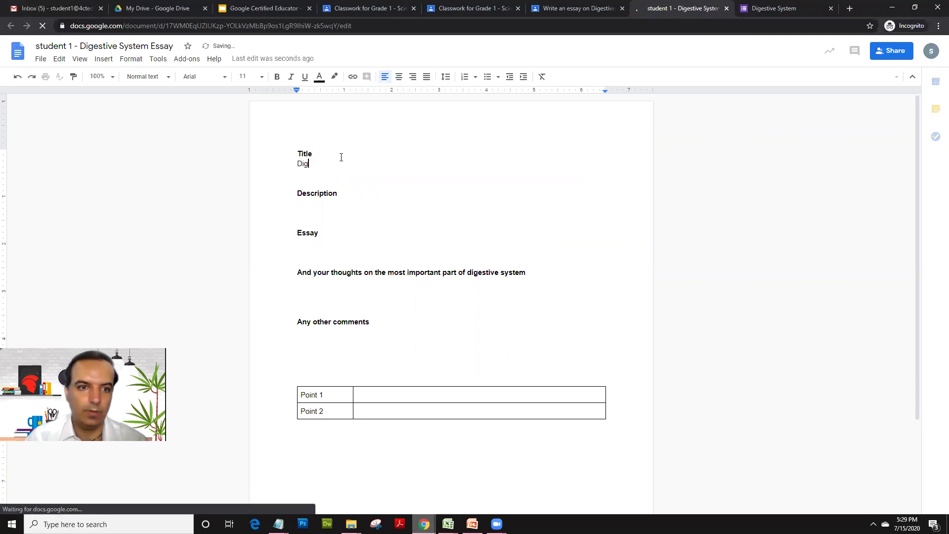
type("estive system")
key("Down")
key("Down")
key("Down")
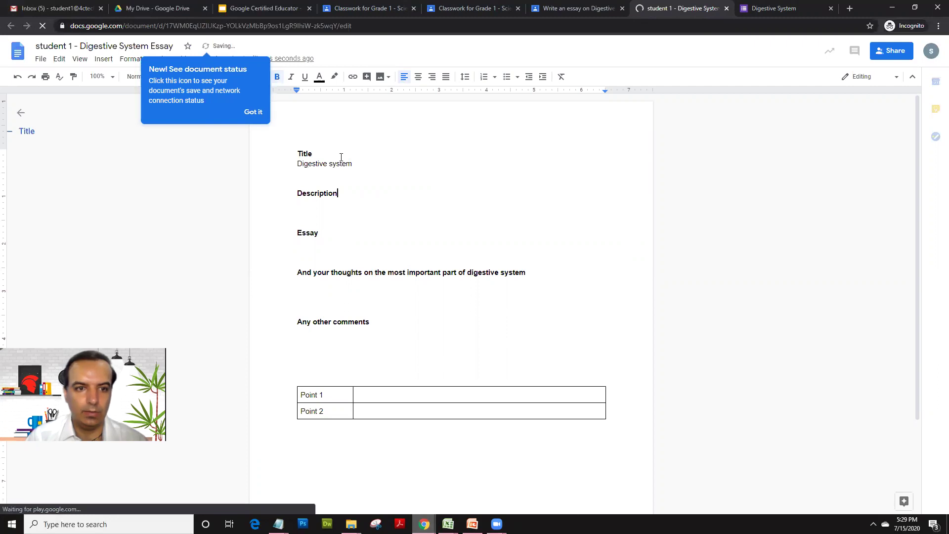
key("Return")
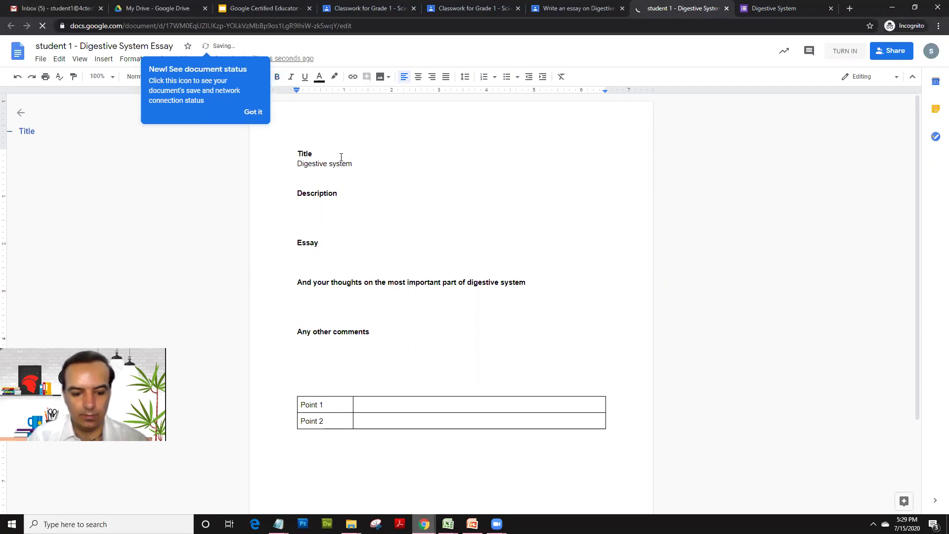
type("THis is my de")
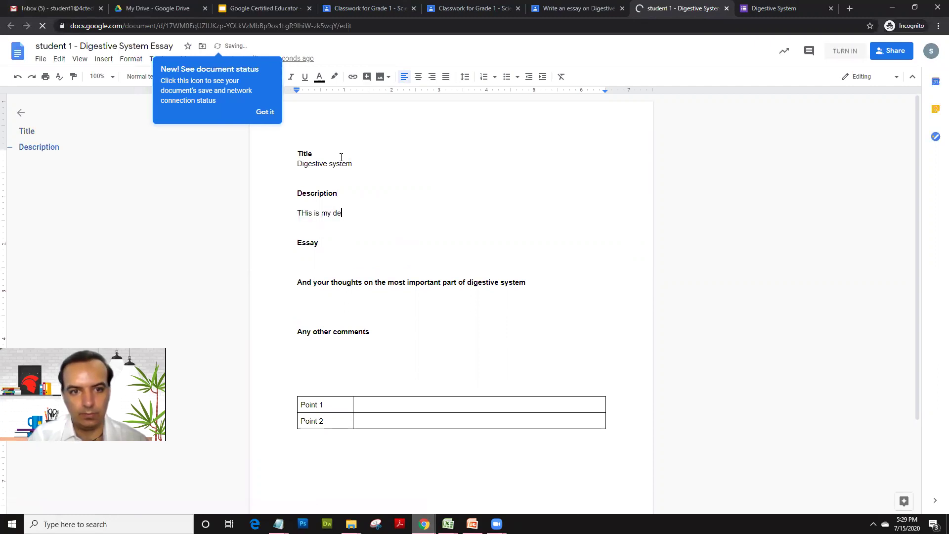
type("scription")
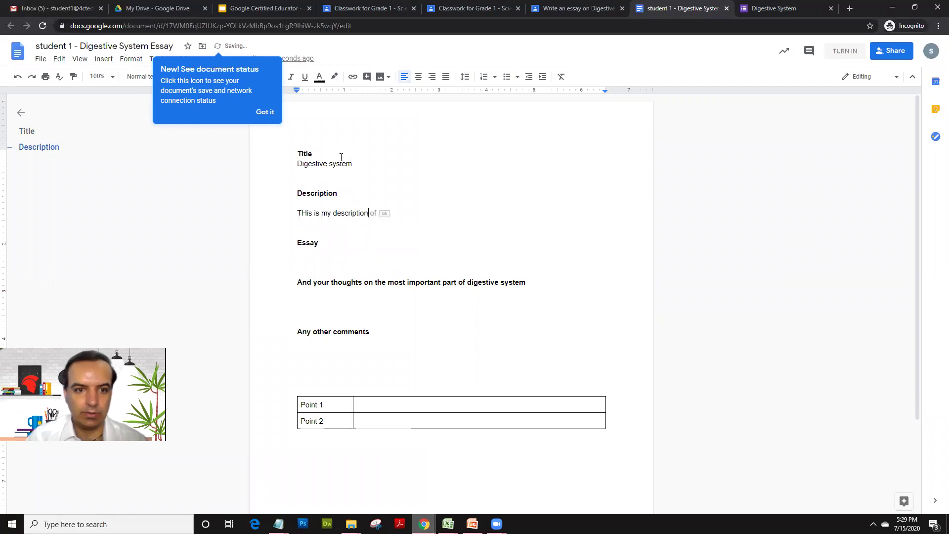
key("Down")
type("Thi")
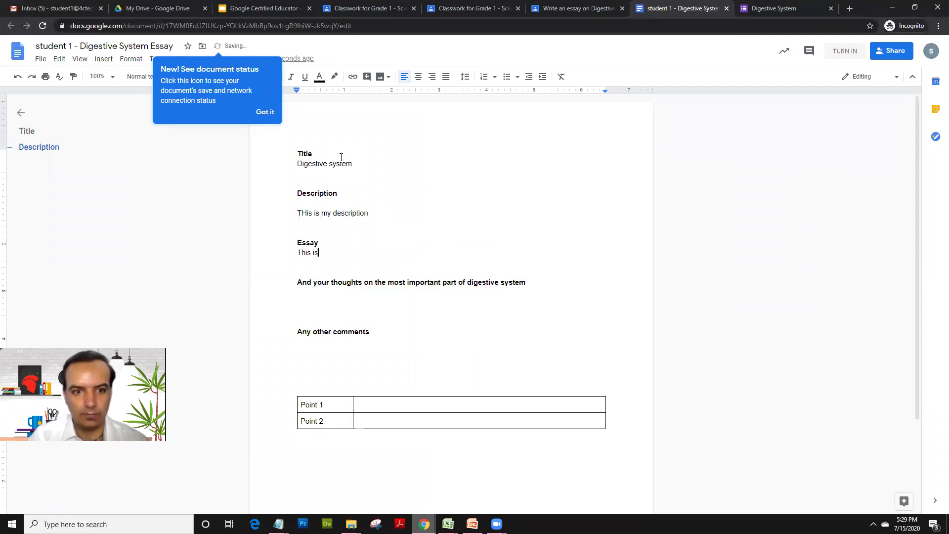
type("s is my essay")
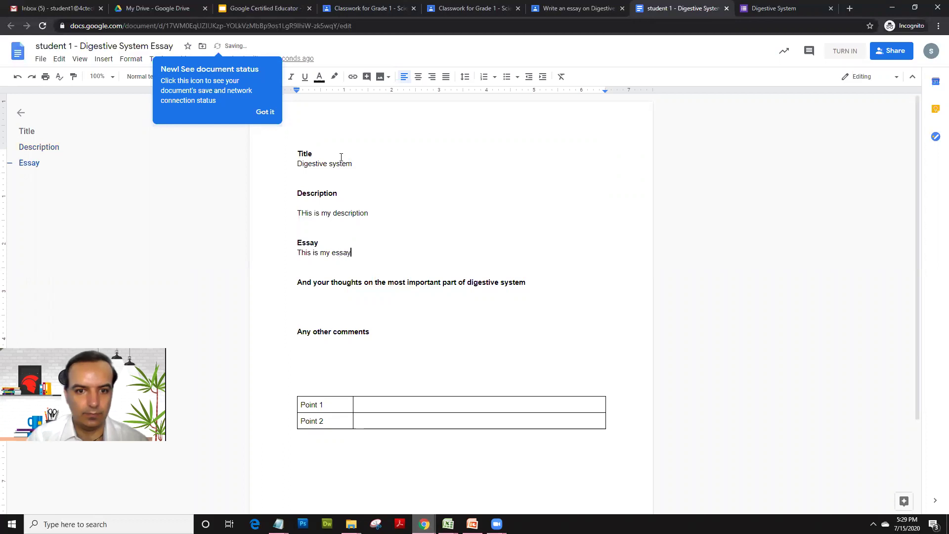
key("Down")
key("Down")
type("And I enjoy")
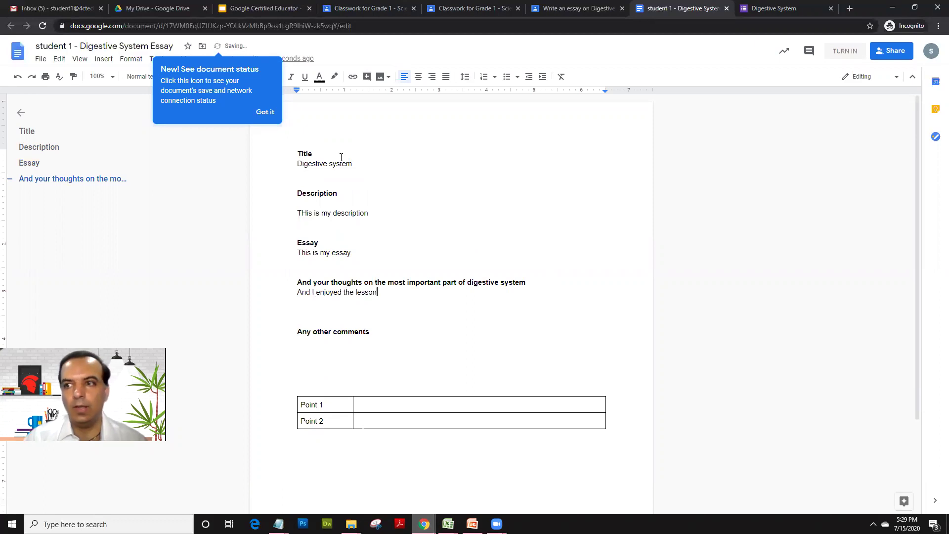
- Dismiss the document status tip and close the essay document
left_click(205, 184)
left_click(212, 113)
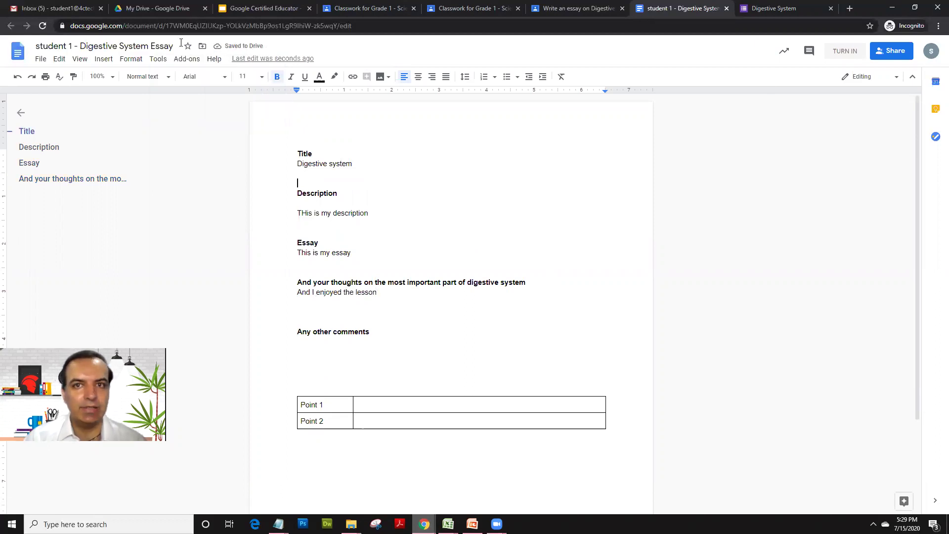
left_click(726, 10)
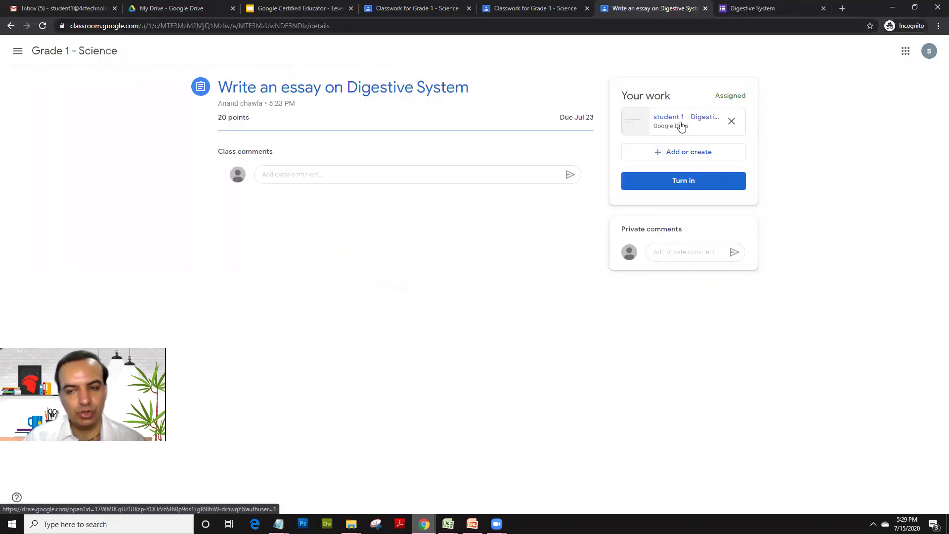
- Turn in the essay and privately ask the teacher for more reference links
left_click(681, 182)
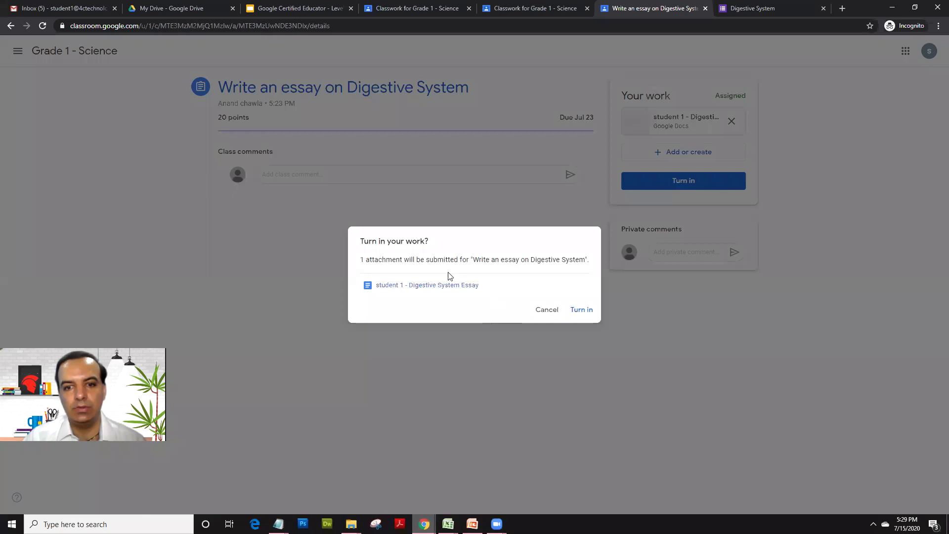
left_click(584, 311)
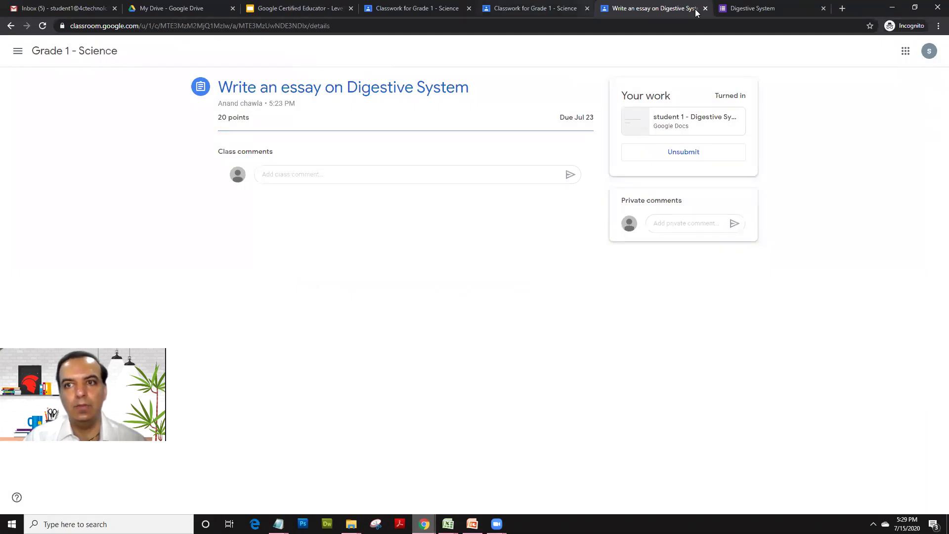
left_click(675, 222)
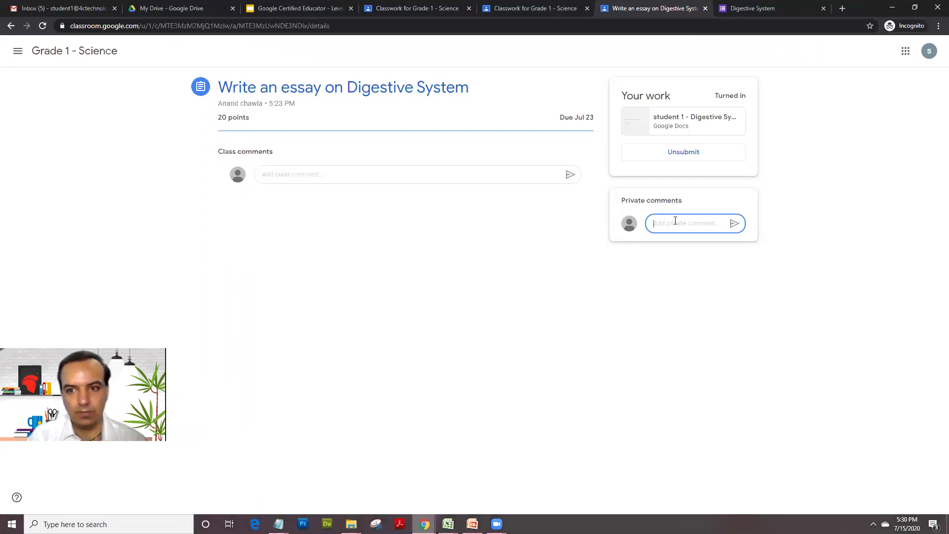
type("sir I have a query")
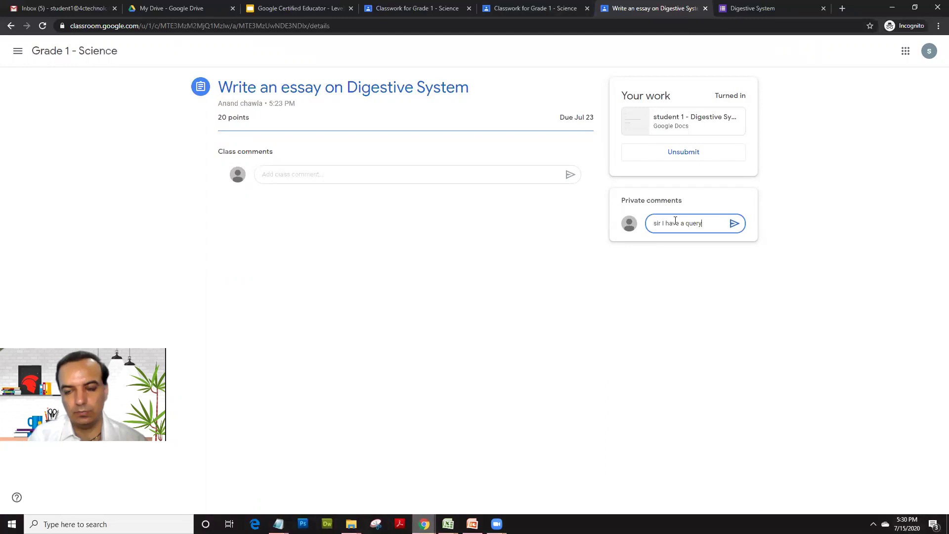
type(", can we have some more reference links")
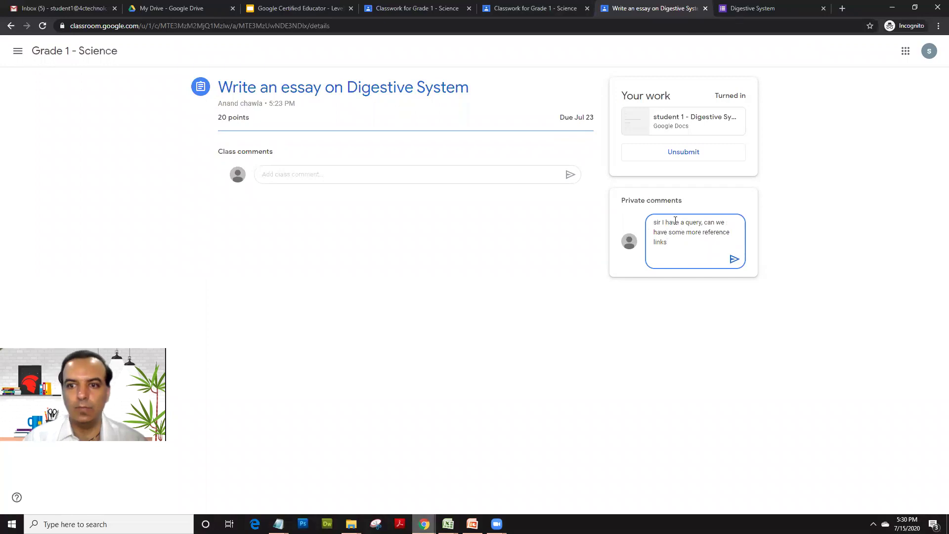
left_click(735, 259)
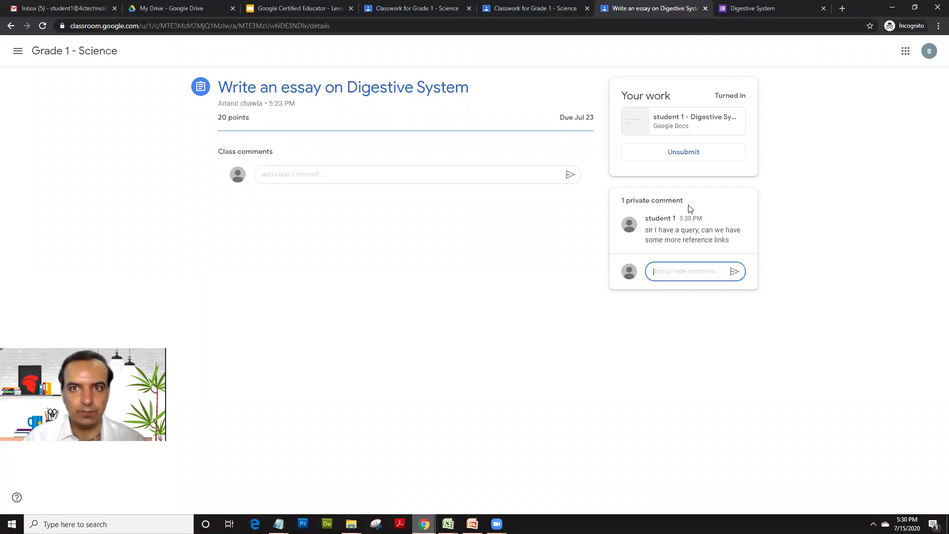
- Open the teacher's class Stream and check the Understand the Classroom Stream topic in the course outline
left_click(536, 6)
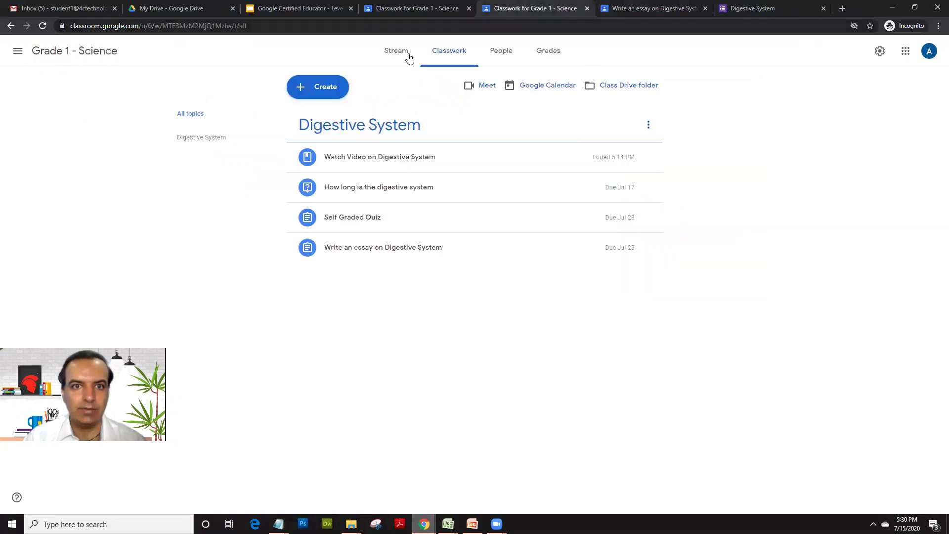
left_click(392, 61)
left_click(410, 6)
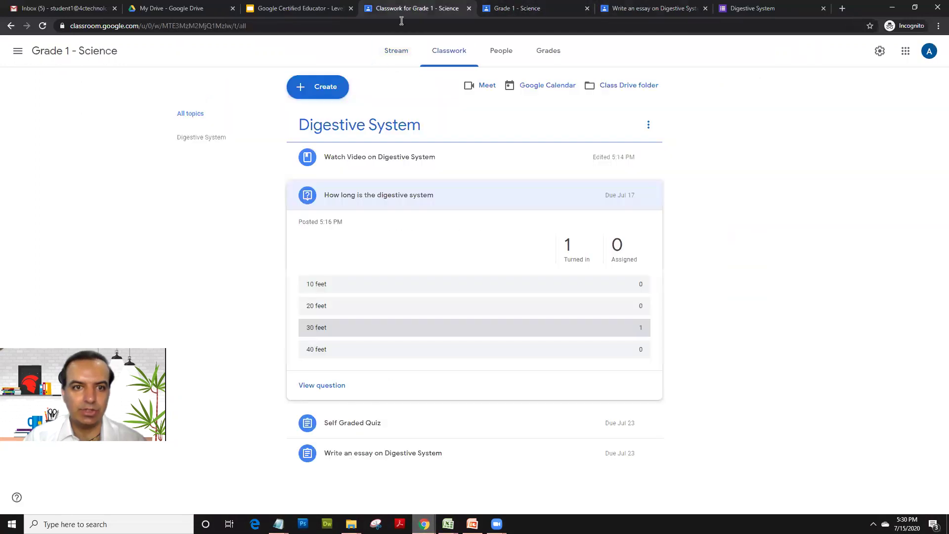
left_click(392, 55)
left_click(428, 231)
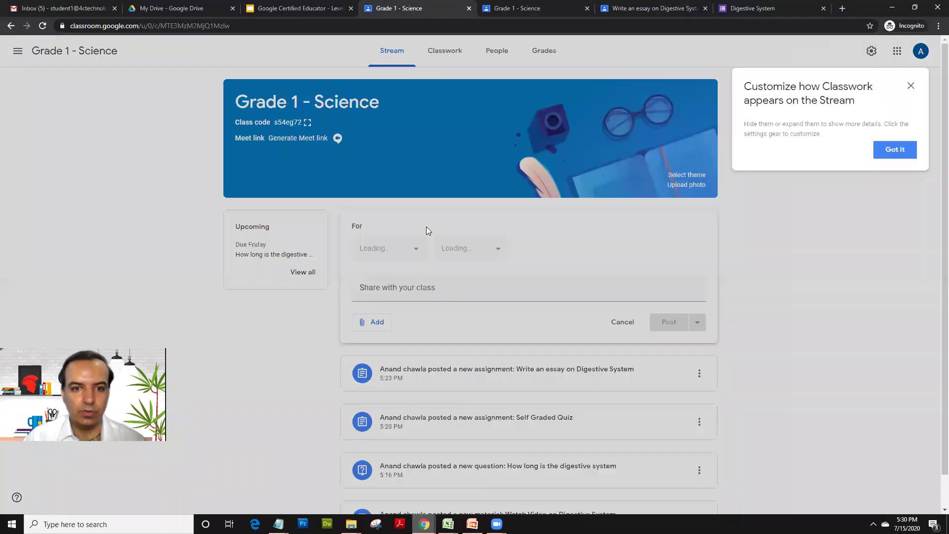
left_click(885, 150)
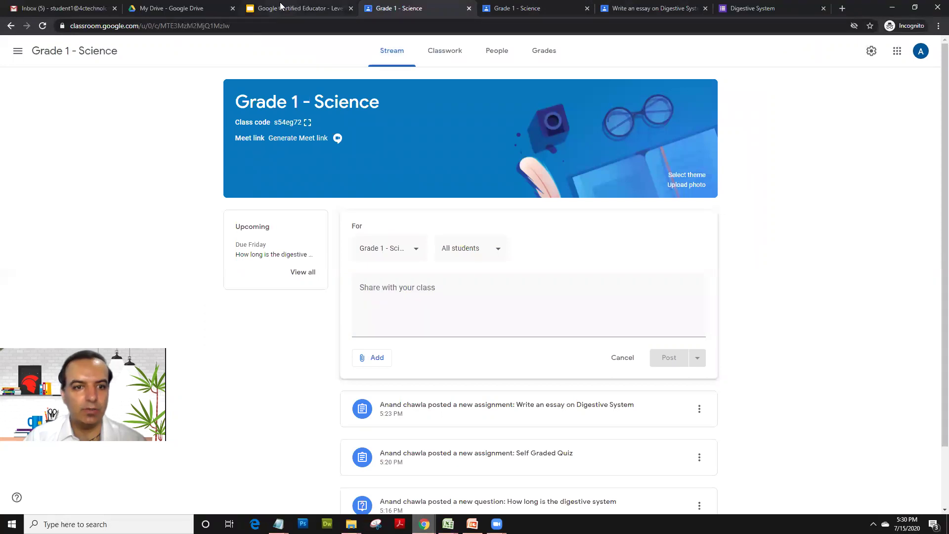
left_click(270, 8)
left_click(296, 362)
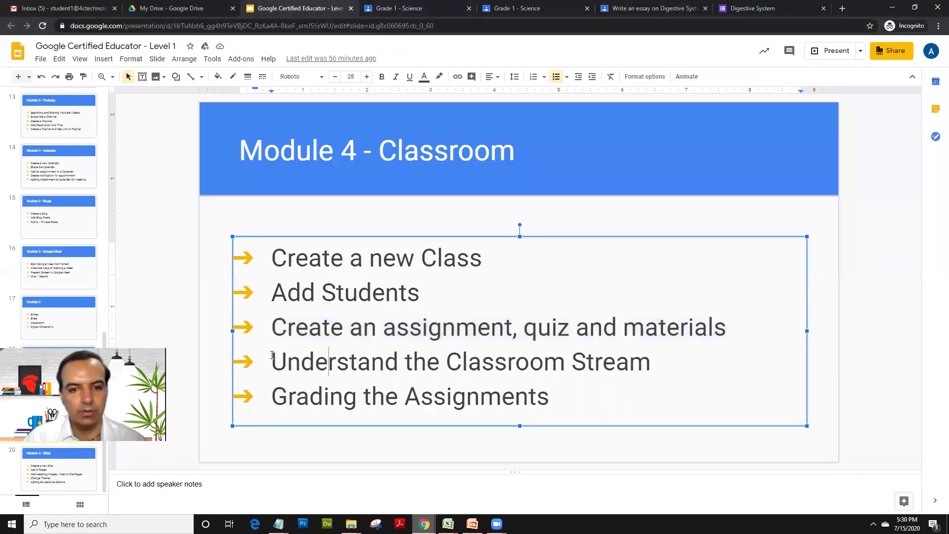
left_click_drag(405, 362, 650, 355)
left_click(386, 9)
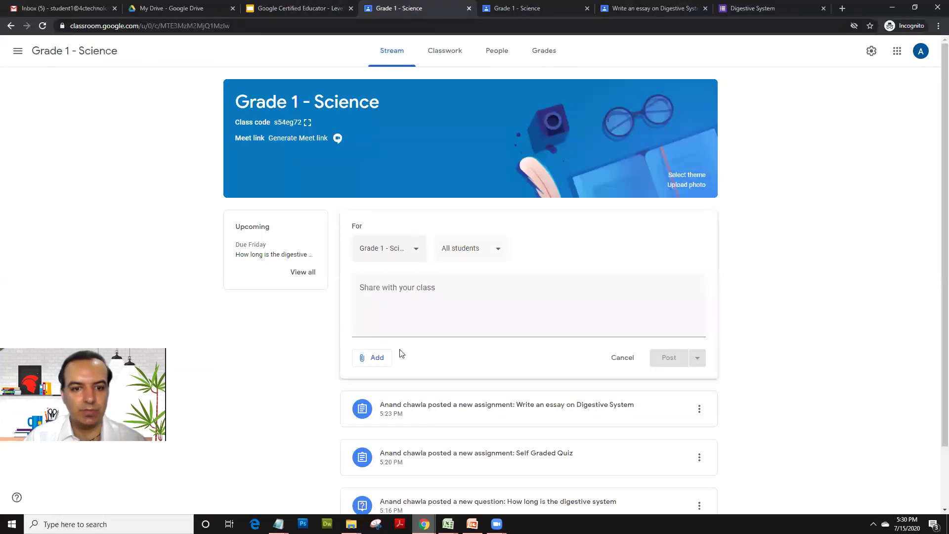
- Post the announcement 'Please prepare for a google meet tommorow.' to the class Stream
left_click(380, 318)
scroll(426, 459, "down", 2)
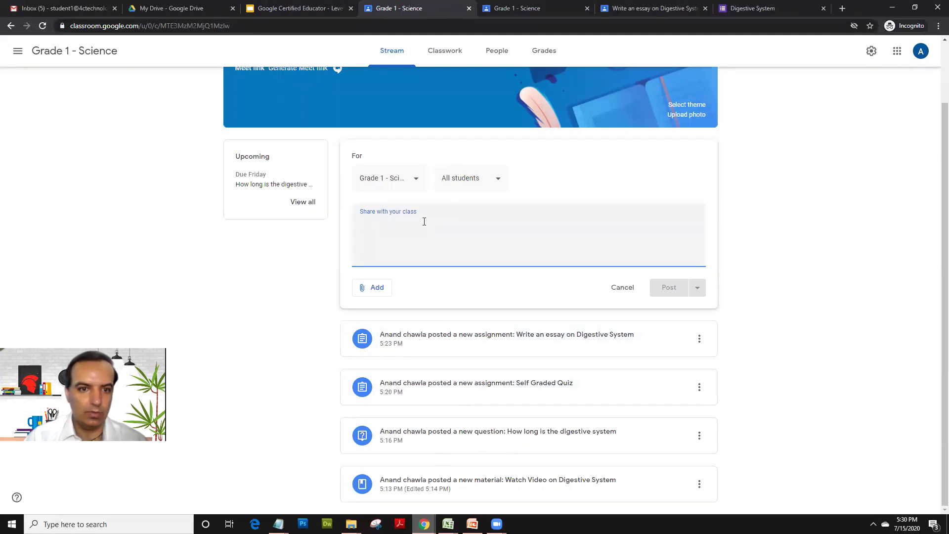
type("Please prepare for a go")
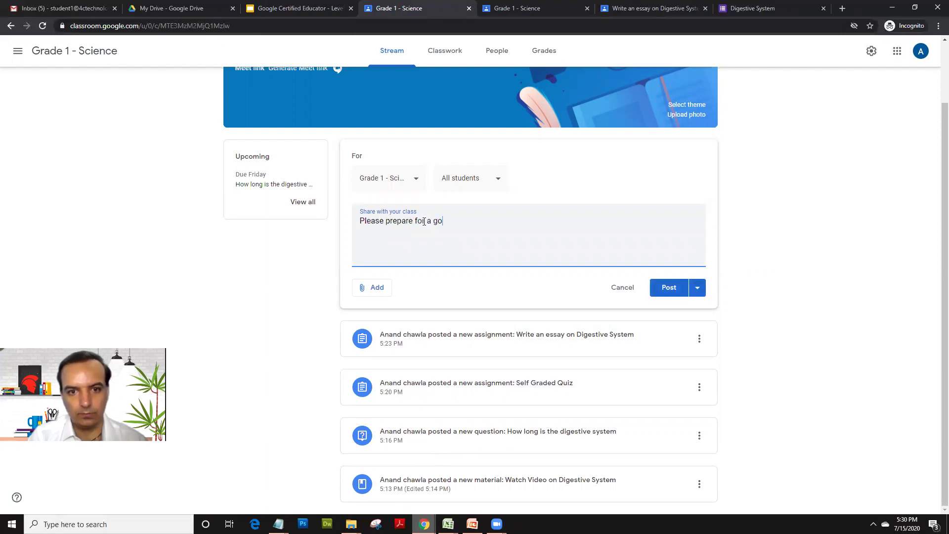
type("ogle meet tommo")
type("row.")
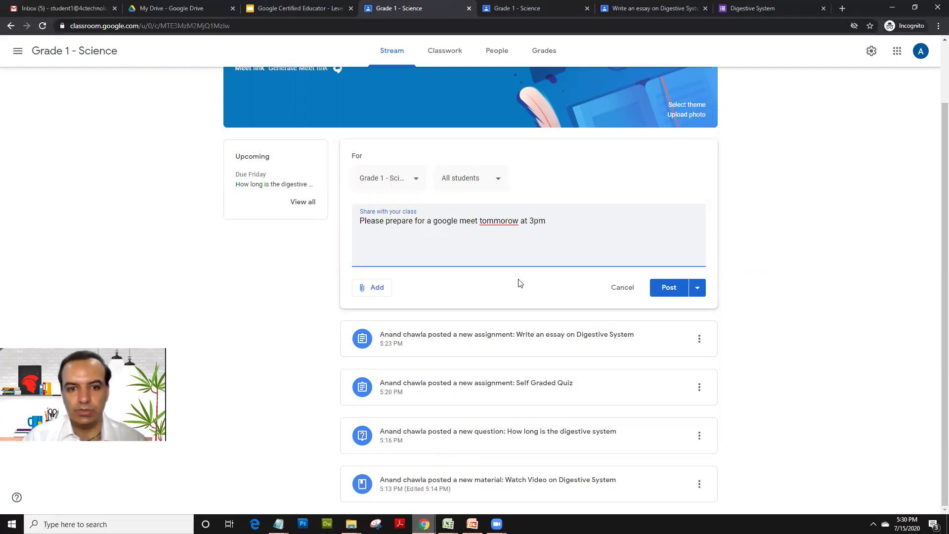
left_click(657, 293)
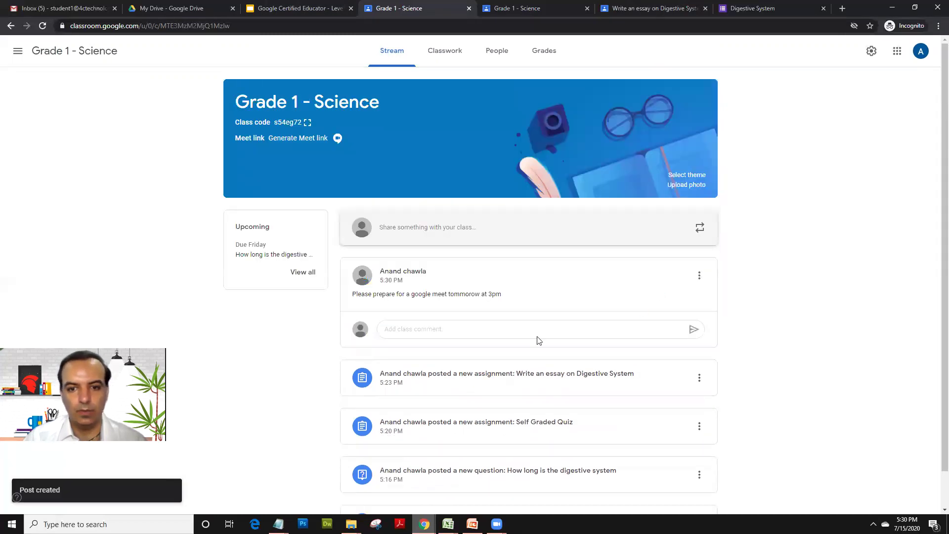
- In the student tab, open Grade 1 - Science from Classes and reload to see the announcement
left_click(663, 6)
left_click(18, 51)
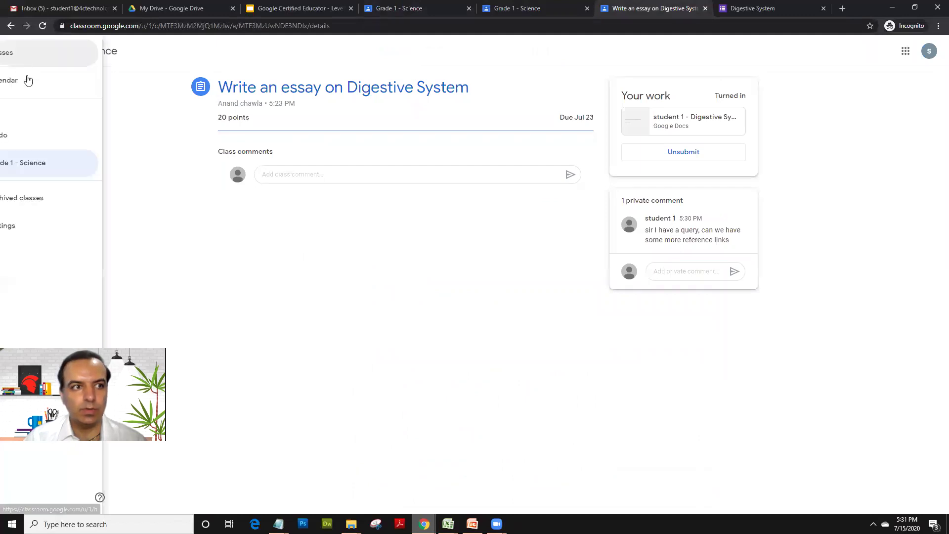
left_click(42, 59)
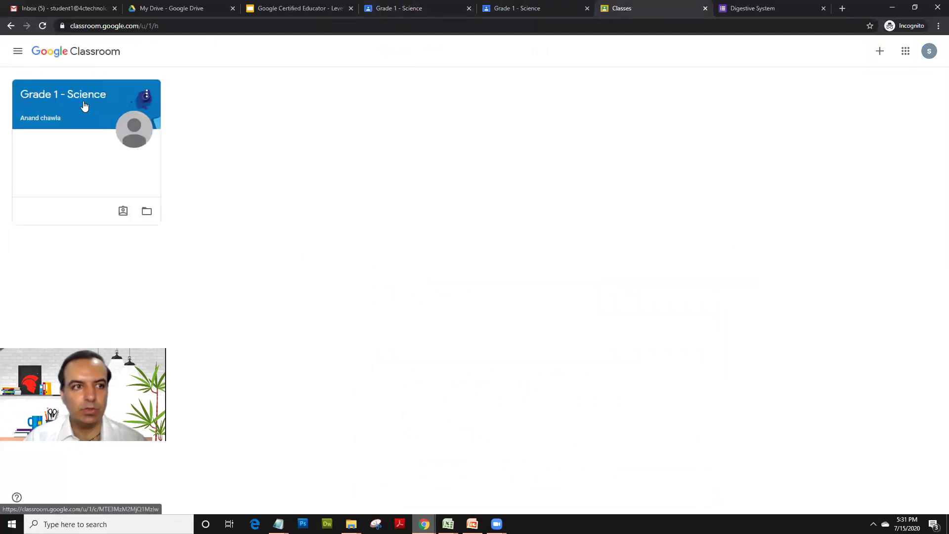
left_click(84, 103)
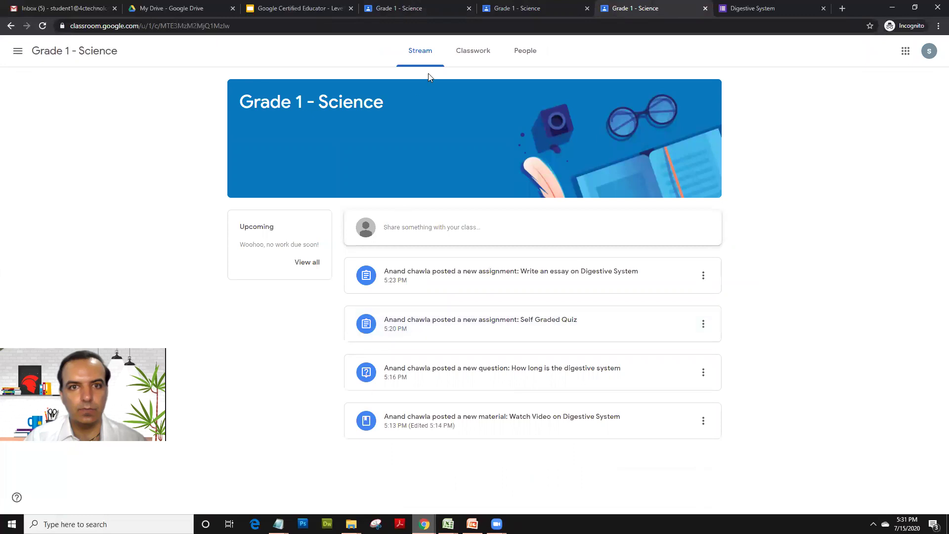
left_click(43, 26)
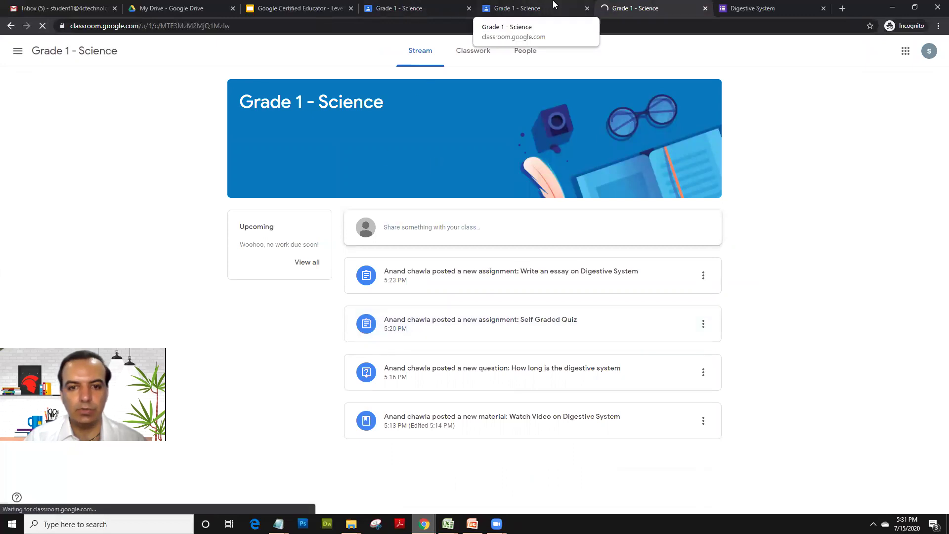
- Close the extra student stream tab and return to the teacher's class Stream
left_click(553, 6)
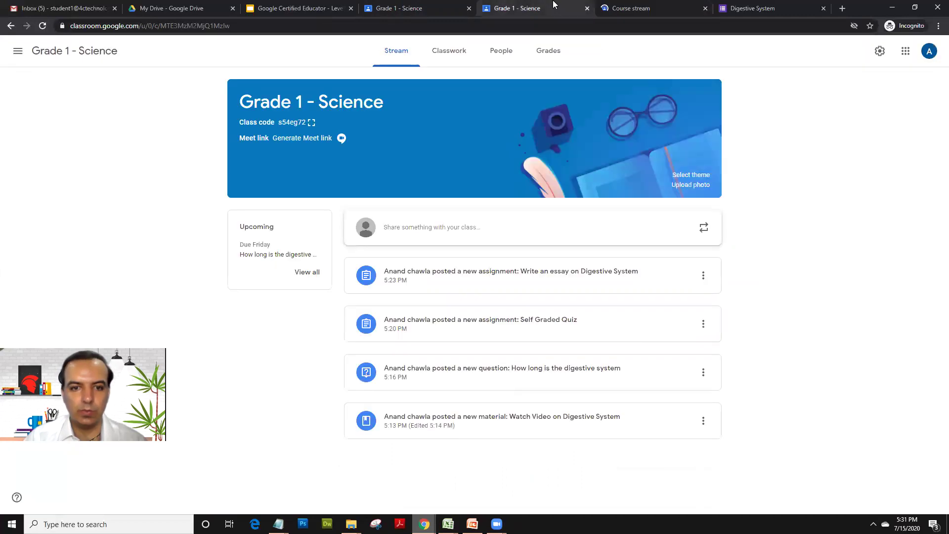
left_click(603, 8)
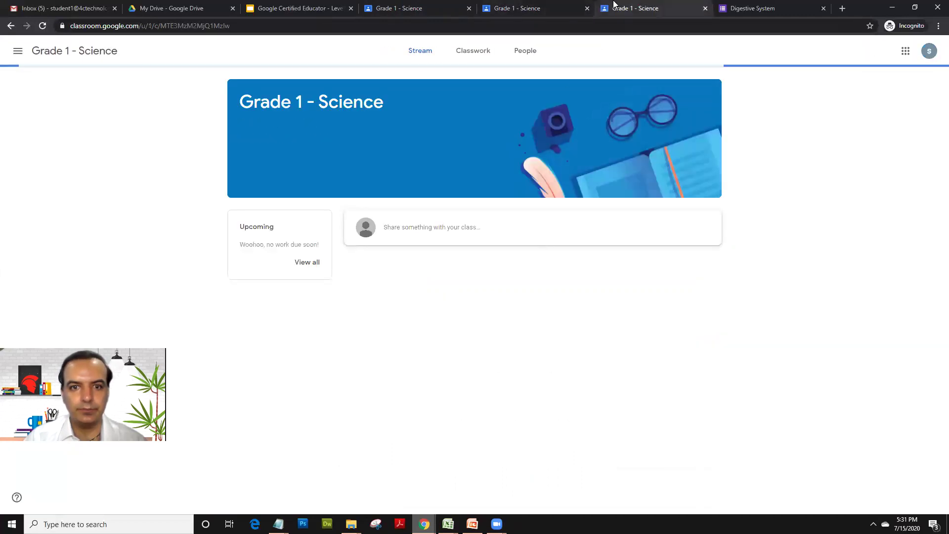
key("ctrl+w")
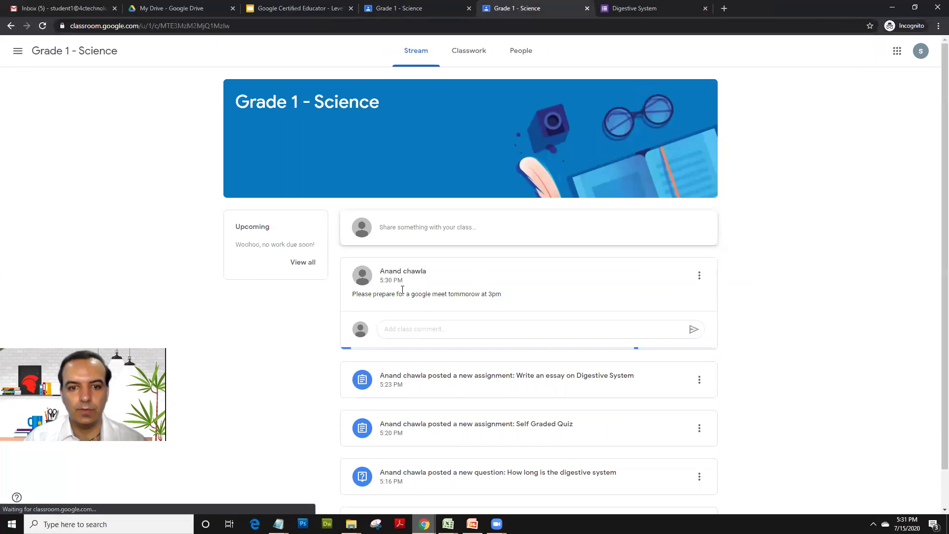
left_click(410, 16)
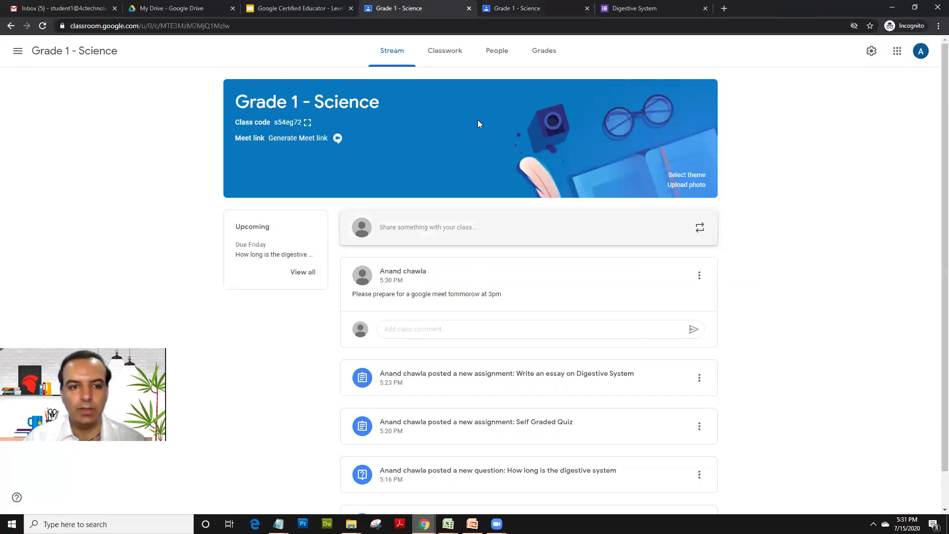
- Open the Grades gradebook and the student work for the Write an essay on Digestive System assignment
left_click(545, 51)
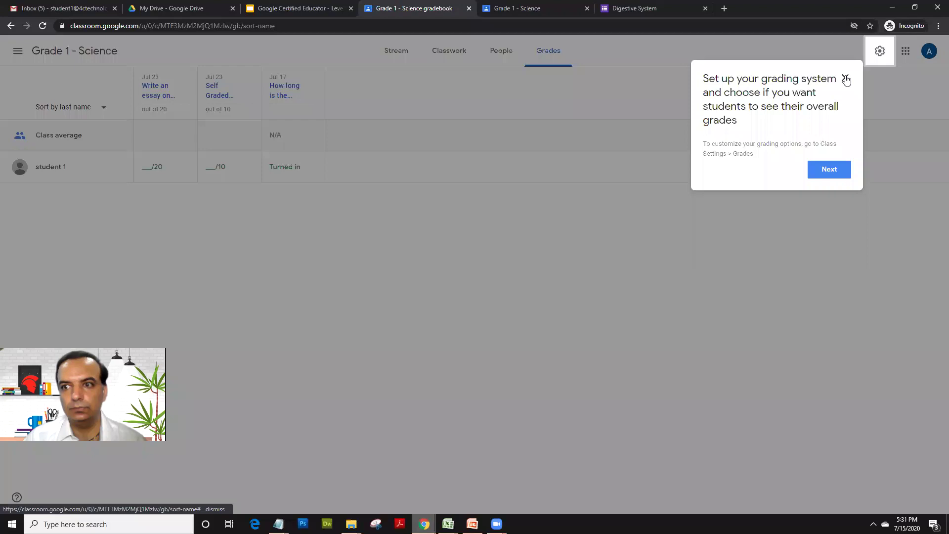
left_click(846, 78)
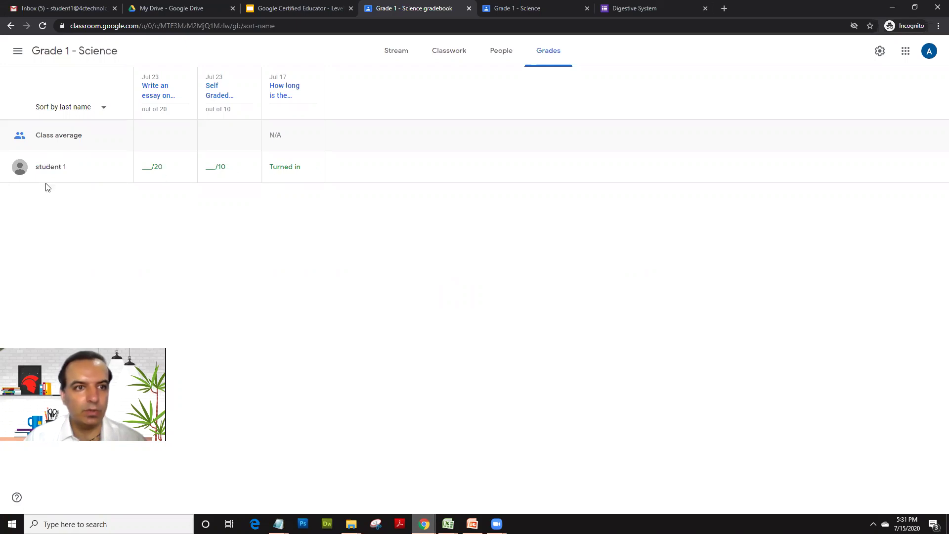
left_click(157, 95)
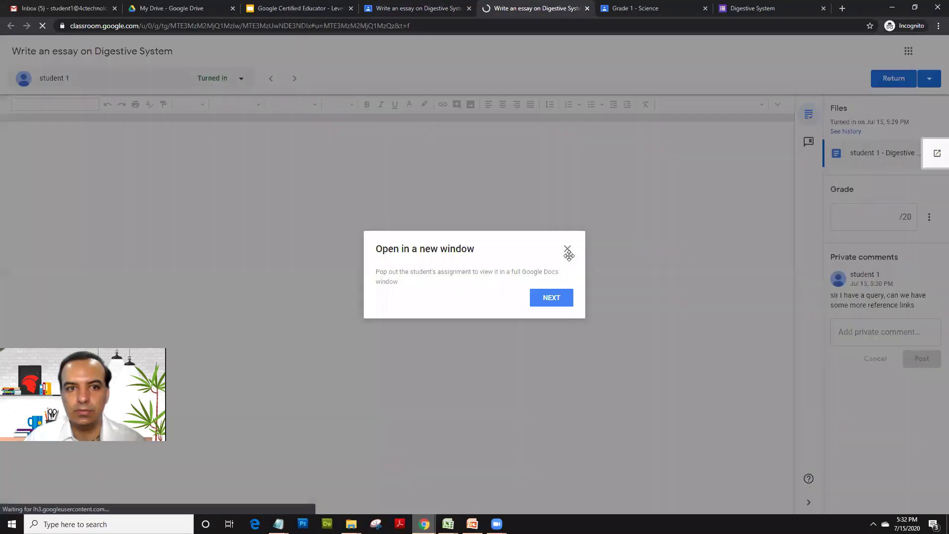
- Dismiss the new-window tip and give the essay a grade of 12 out of 20
left_click(567, 250)
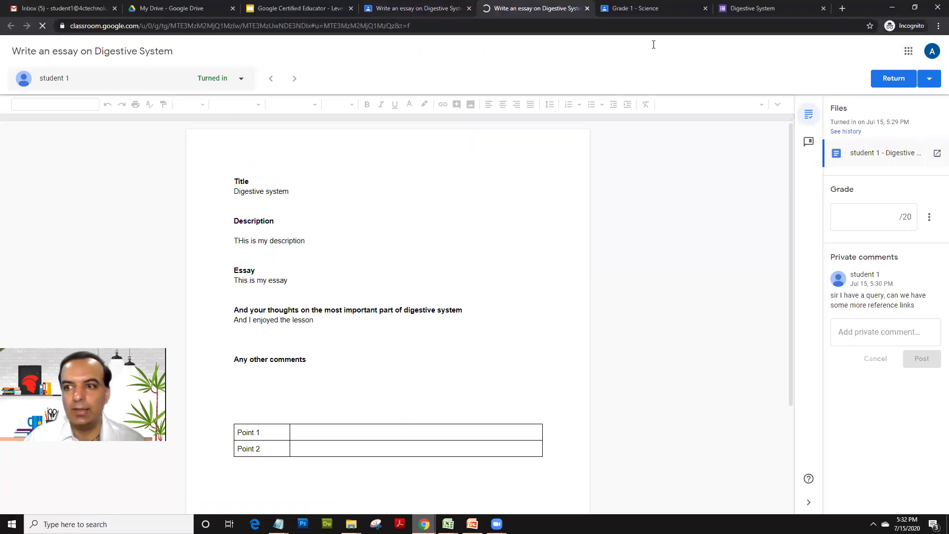
left_click(865, 216)
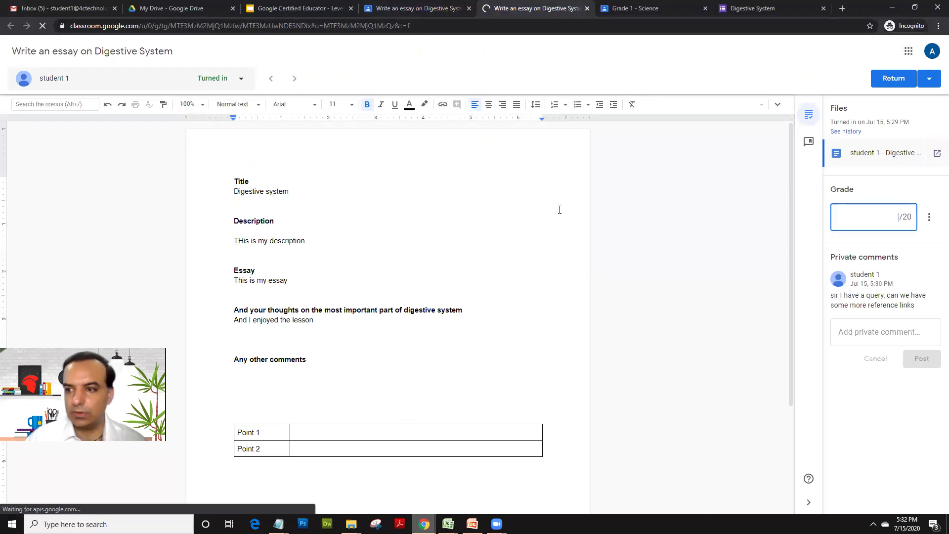
type("2")
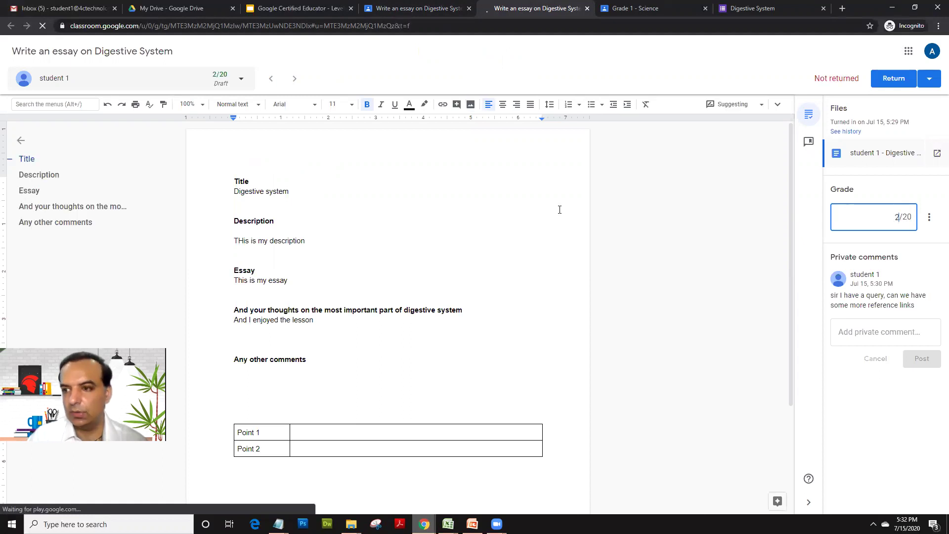
type("12")
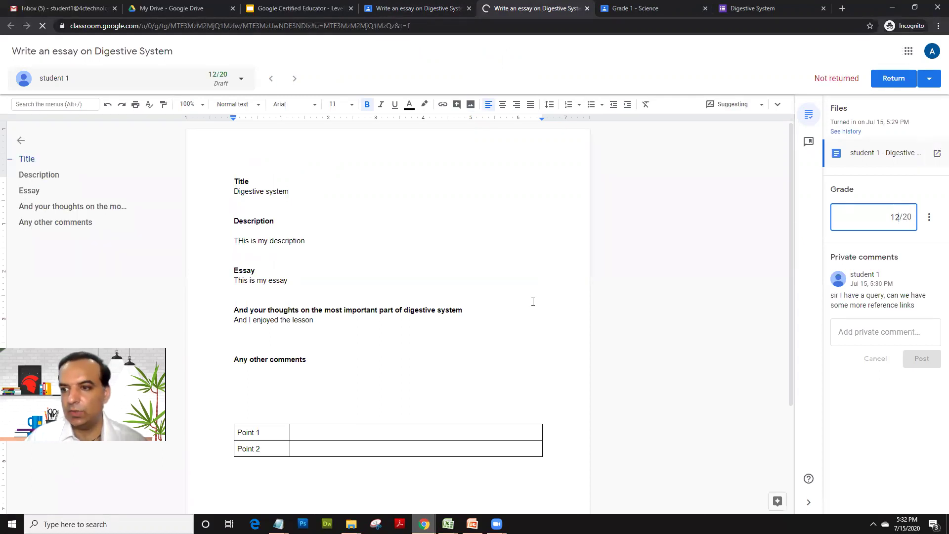
- Privately reply that links will be shared on the stream, praise the work, and return it
left_click(857, 338)
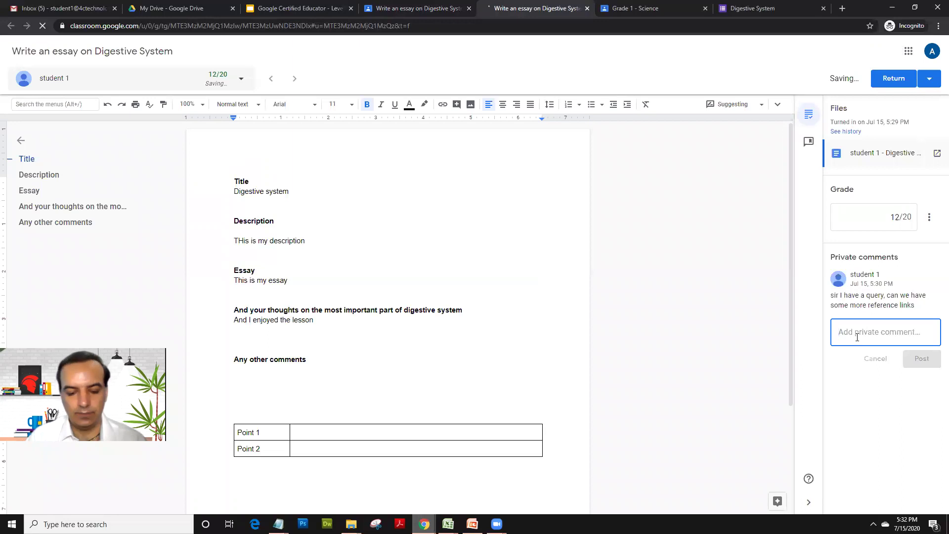
type("yes will shar eon")
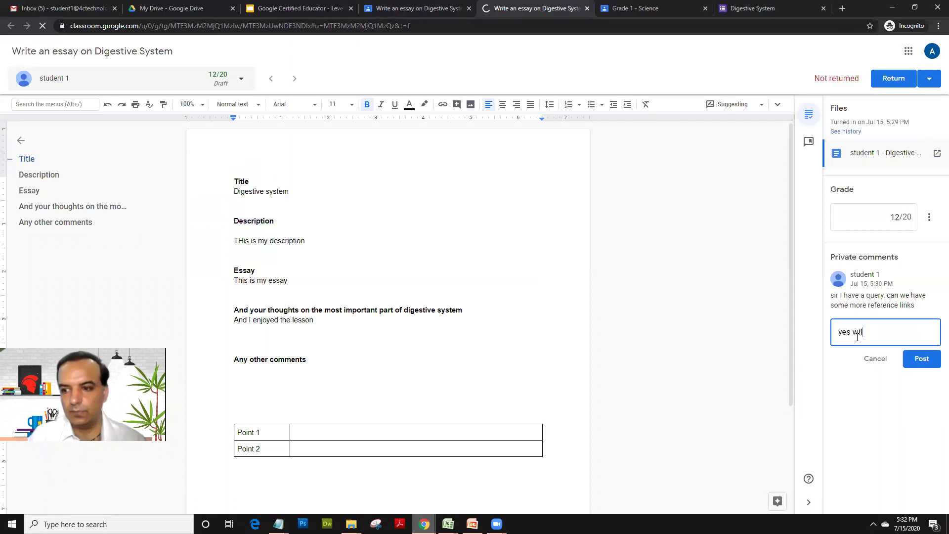
key("BackSpace")
key("BackSpace")
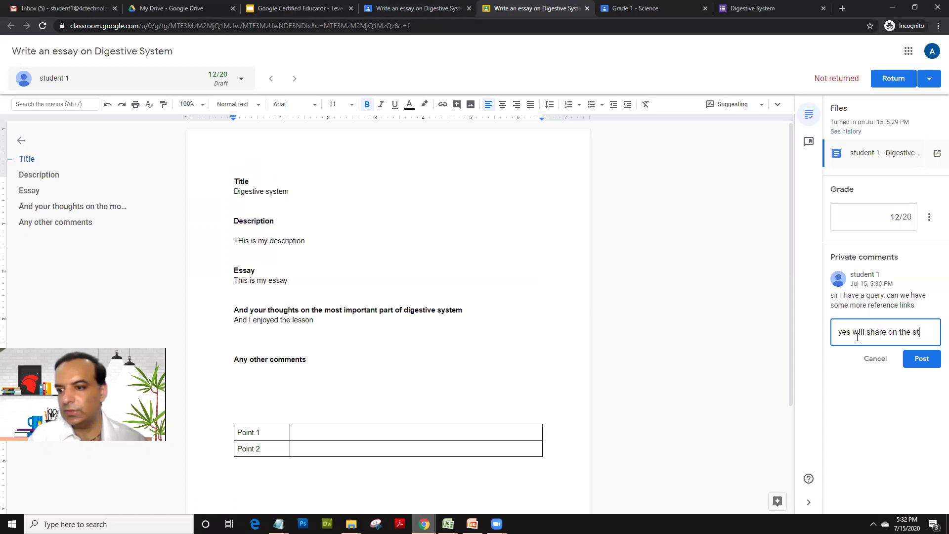
type("am, wel")
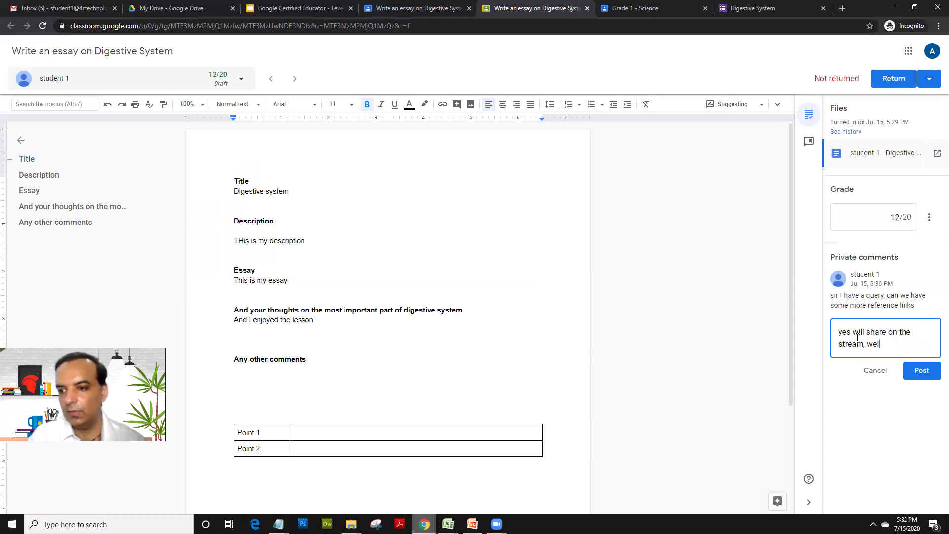
type("l done on the s")
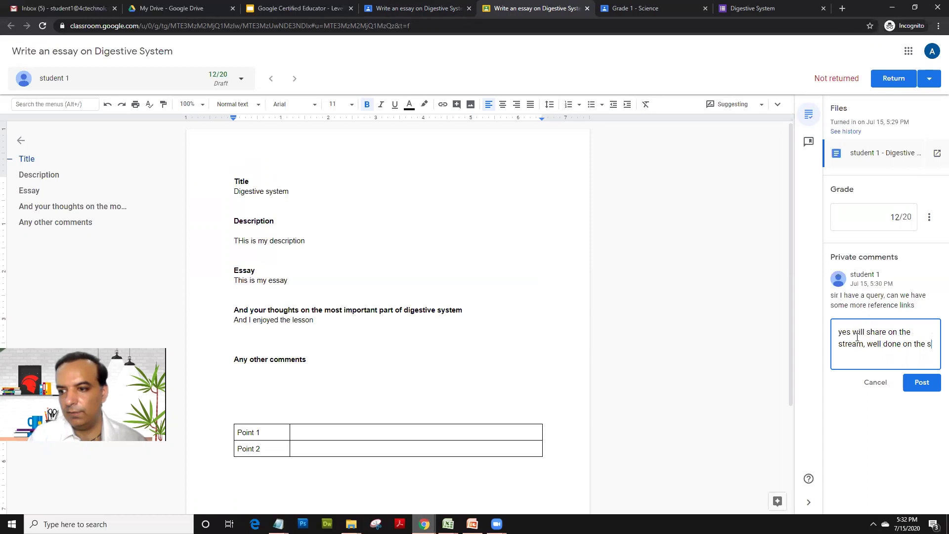
type("sssay")
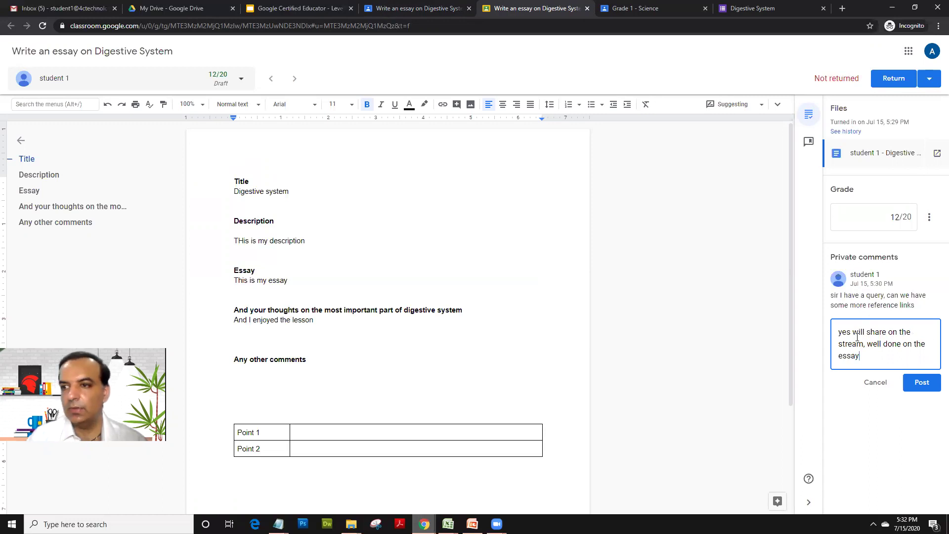
left_click(925, 383)
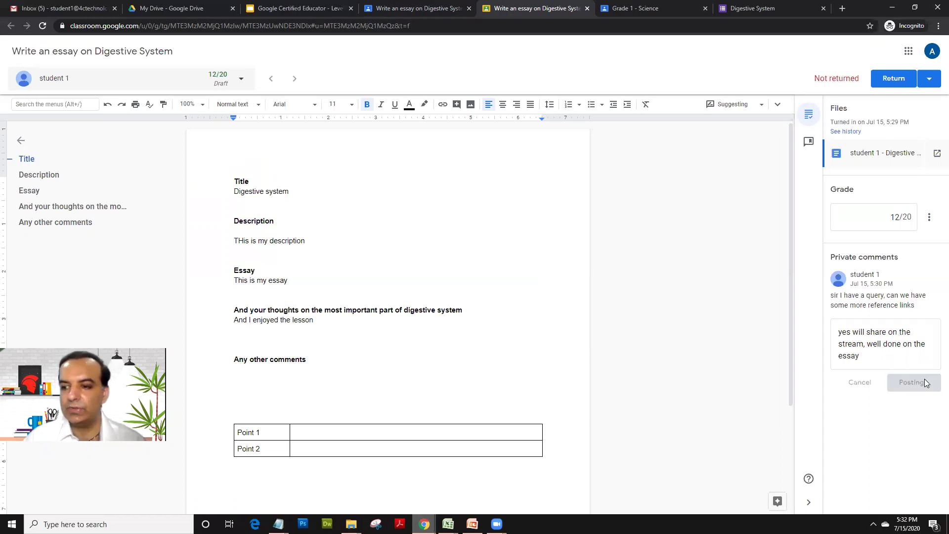
left_click(897, 81)
left_click(558, 312)
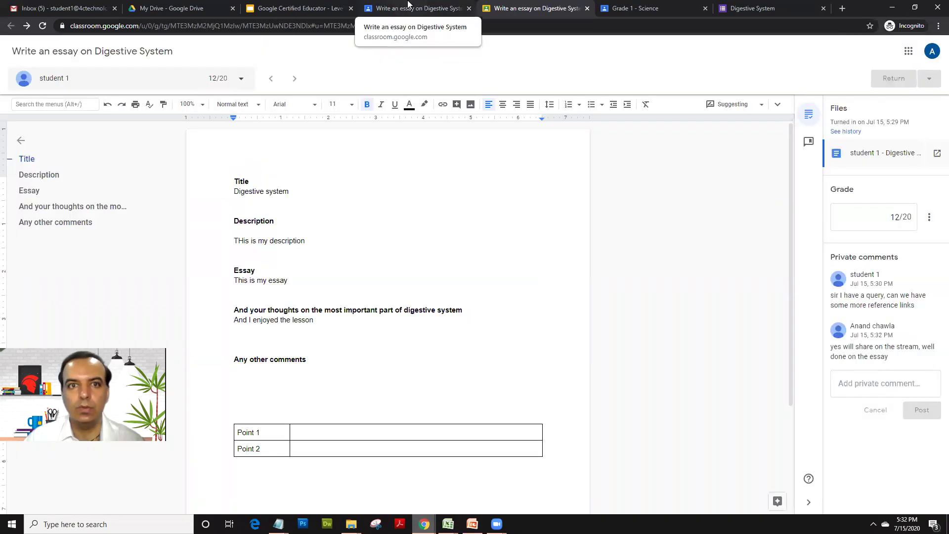
- Return from the graded essay to the Grades page and reload it to show 12/20
left_click(409, 6)
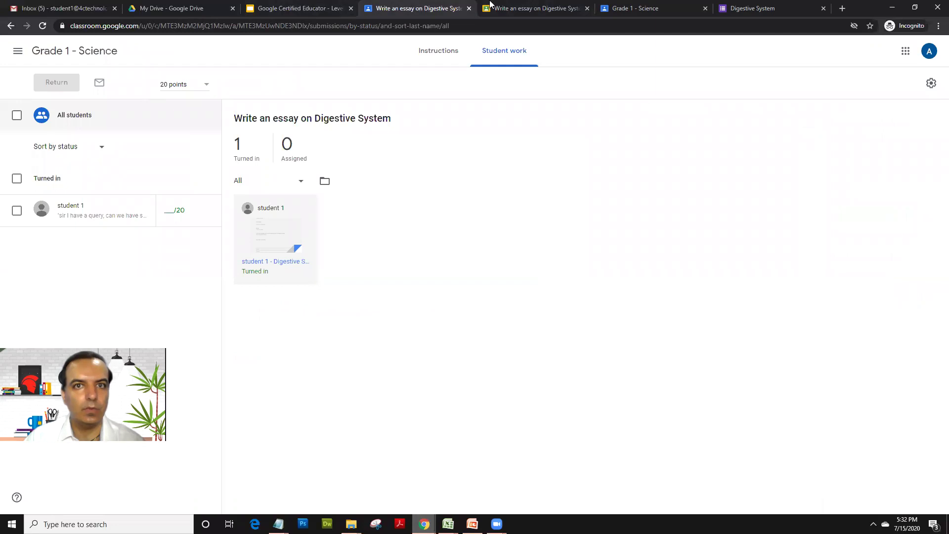
left_click(526, 6)
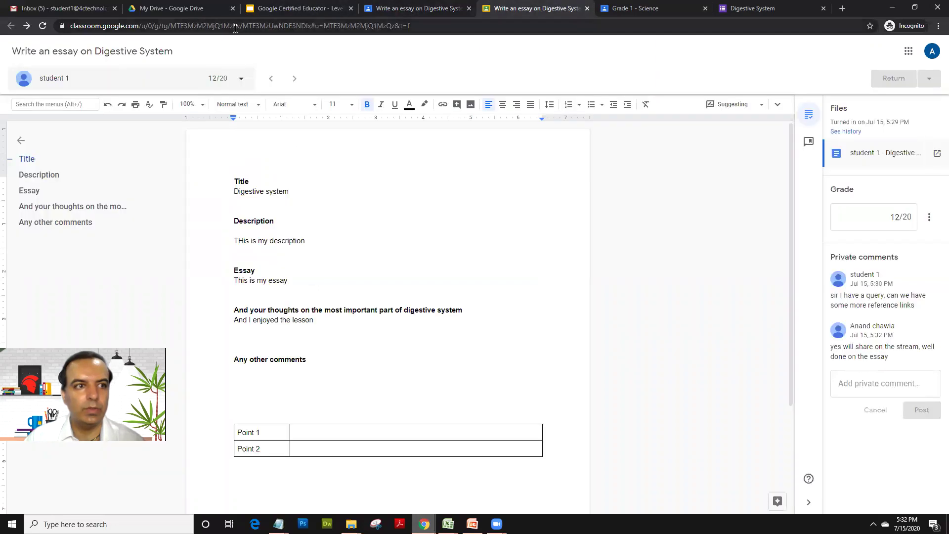
left_click(409, 7)
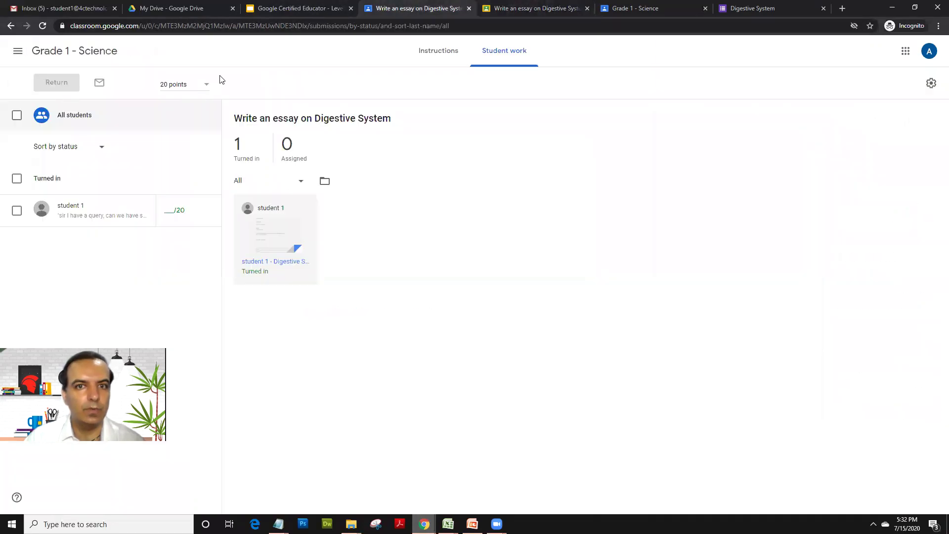
left_click(9, 28)
left_click(42, 30)
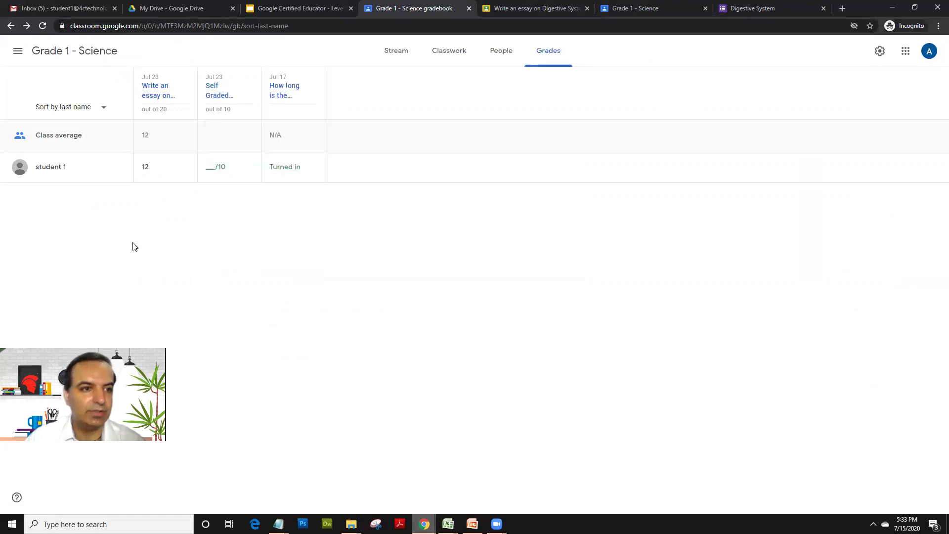
- Import Self Graded Quiz scores from the Digestive System form, then refresh the gradebook
left_click(212, 94)
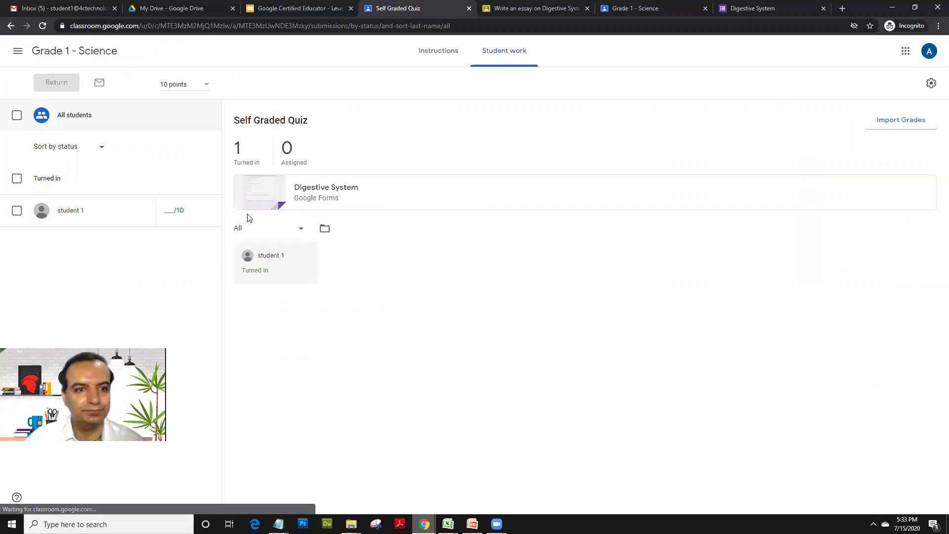
left_click(282, 197)
left_click(364, 7)
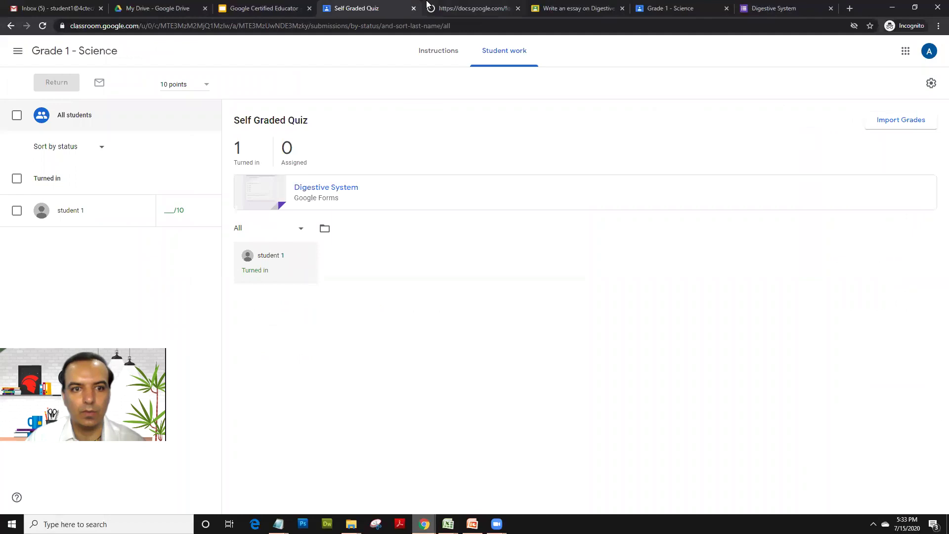
left_click(900, 122)
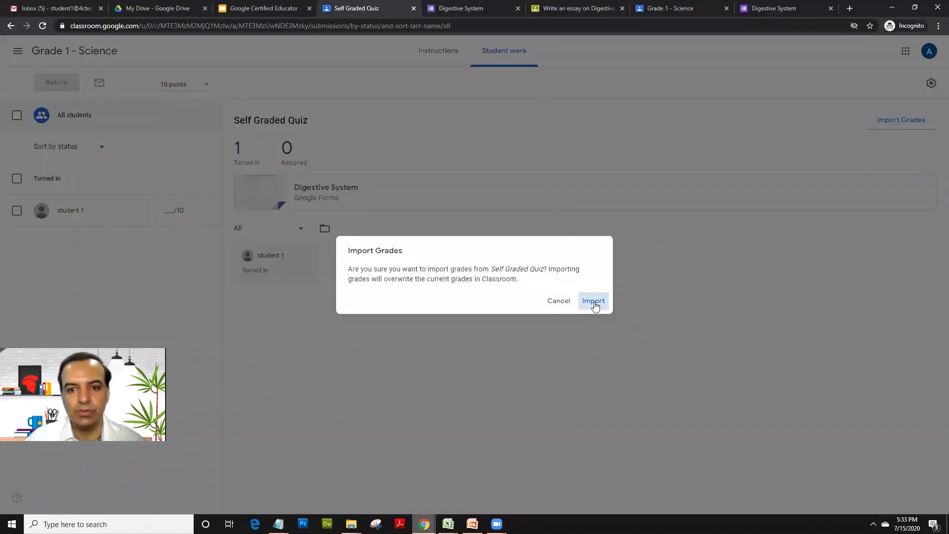
left_click(594, 303)
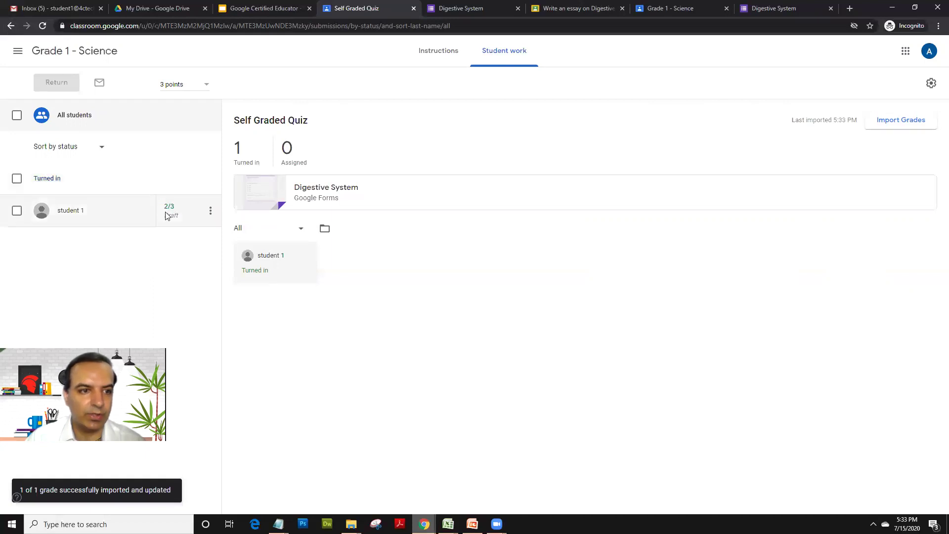
left_click(7, 23)
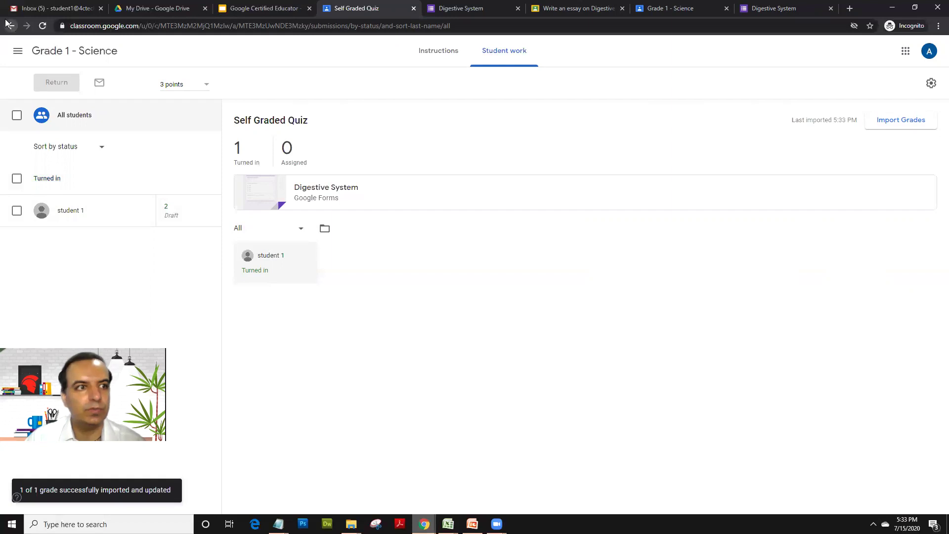
left_click(44, 28)
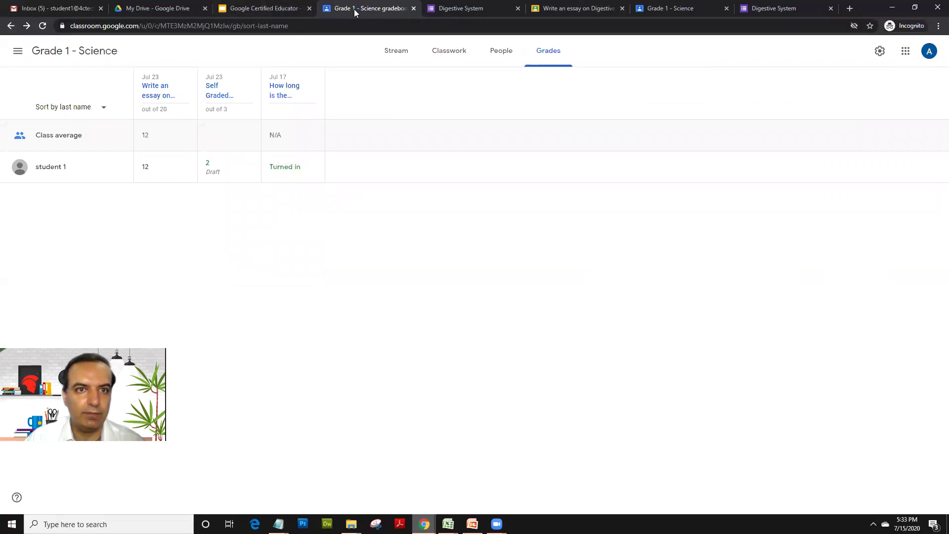
- Create a new 'Muscular System' topic on the Classwork page
left_click(459, 57)
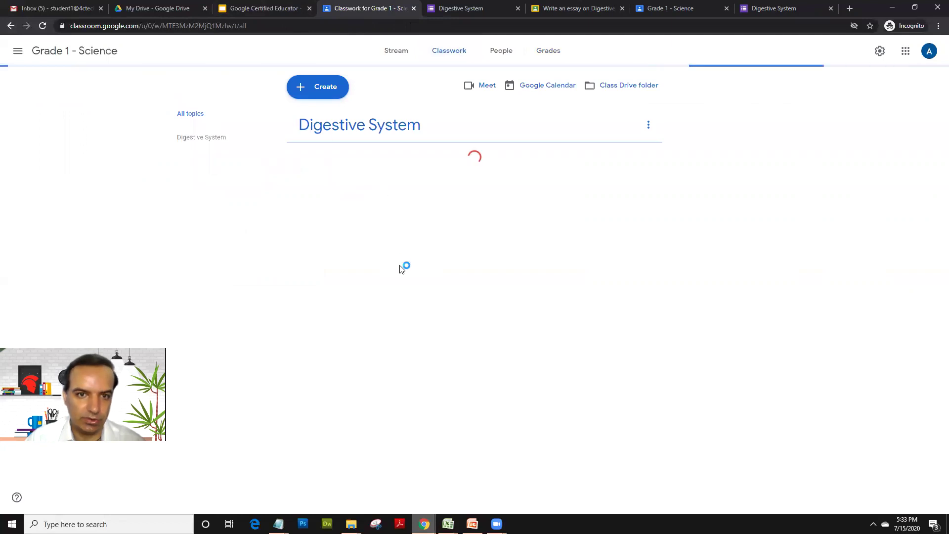
left_click(311, 94)
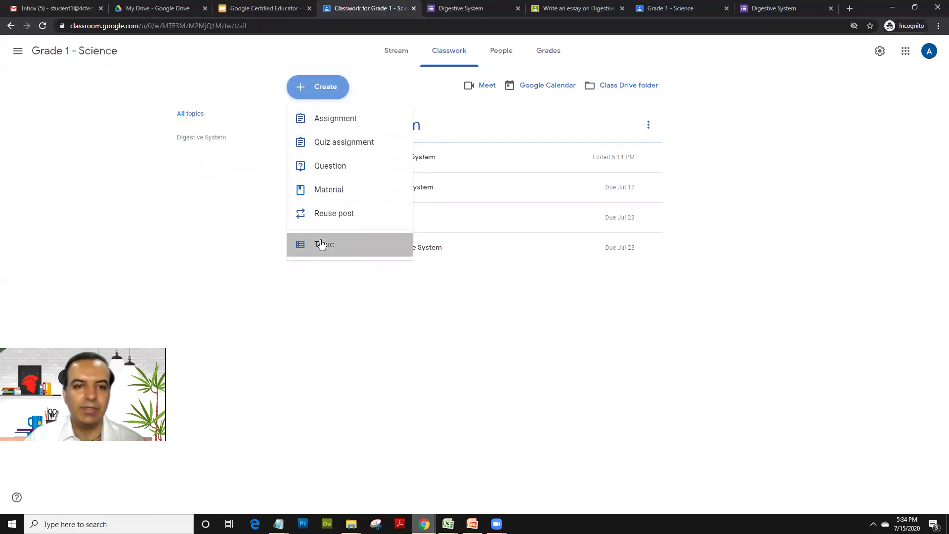
left_click(322, 244)
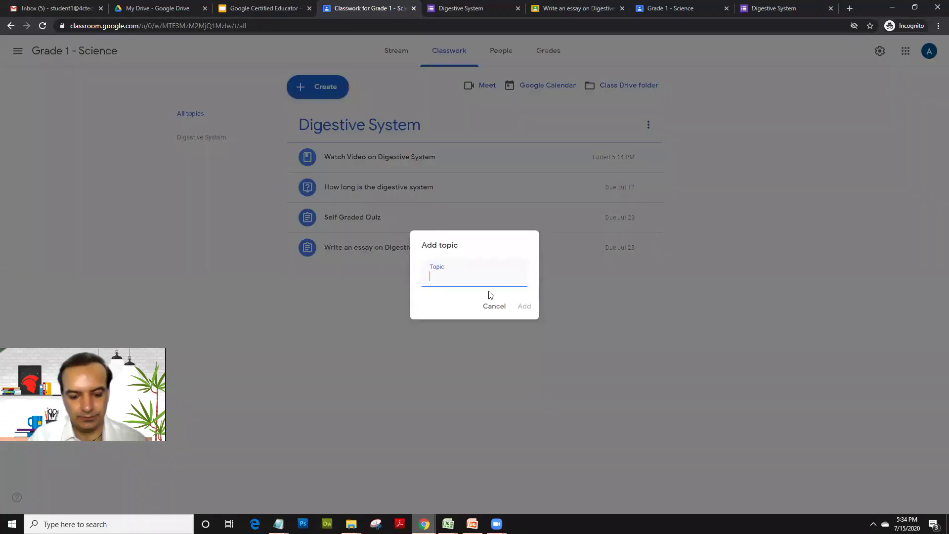
type("Muscular System")
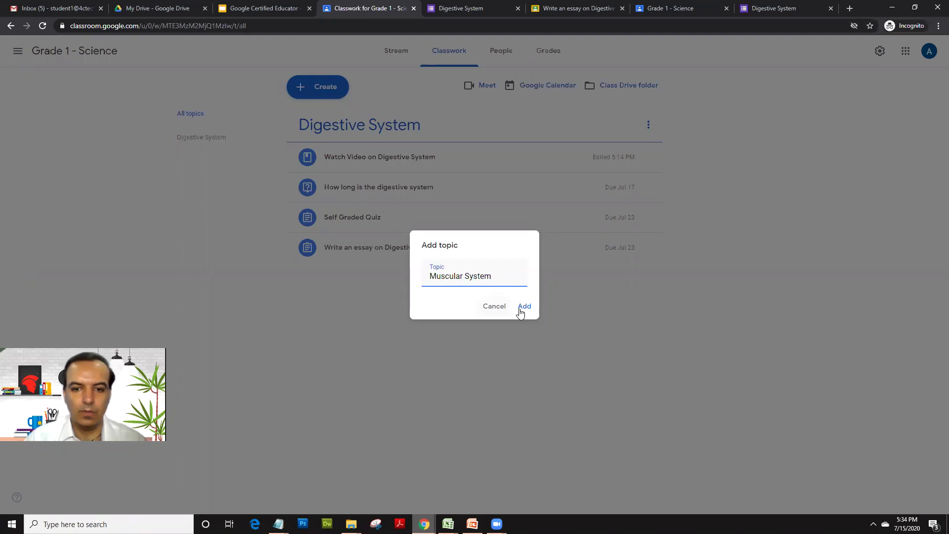
left_click(523, 308)
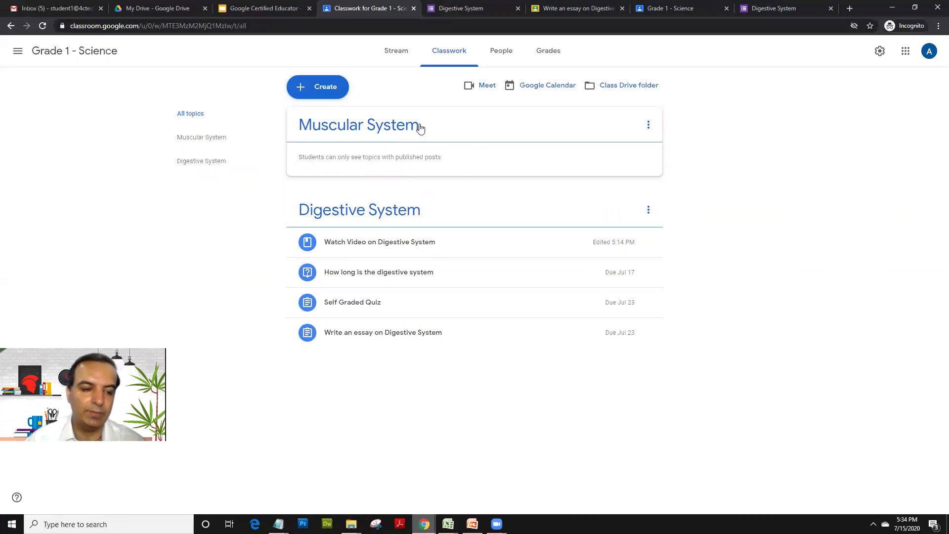
left_click(302, 91)
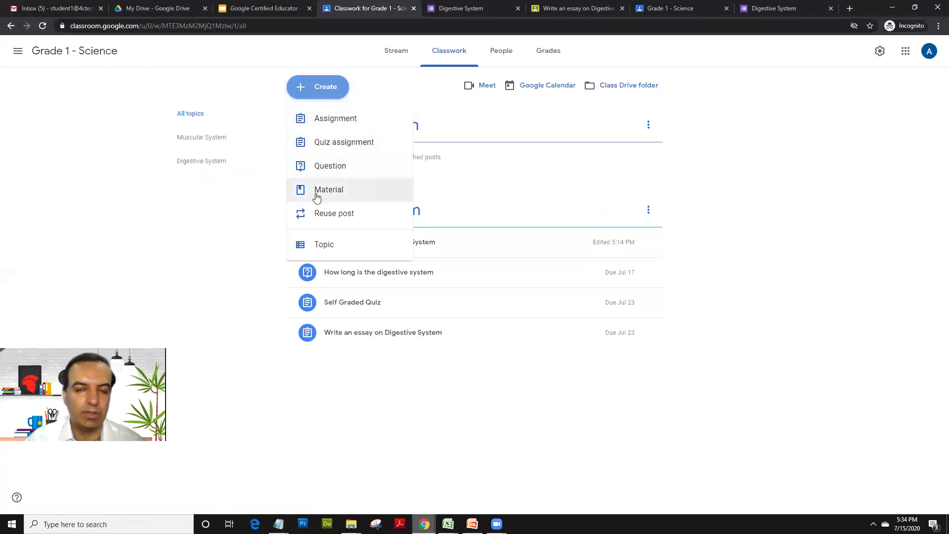
- Check the People tab, dismissing its progress tip, then the Grades tab, ending on Stream
left_click(210, 224)
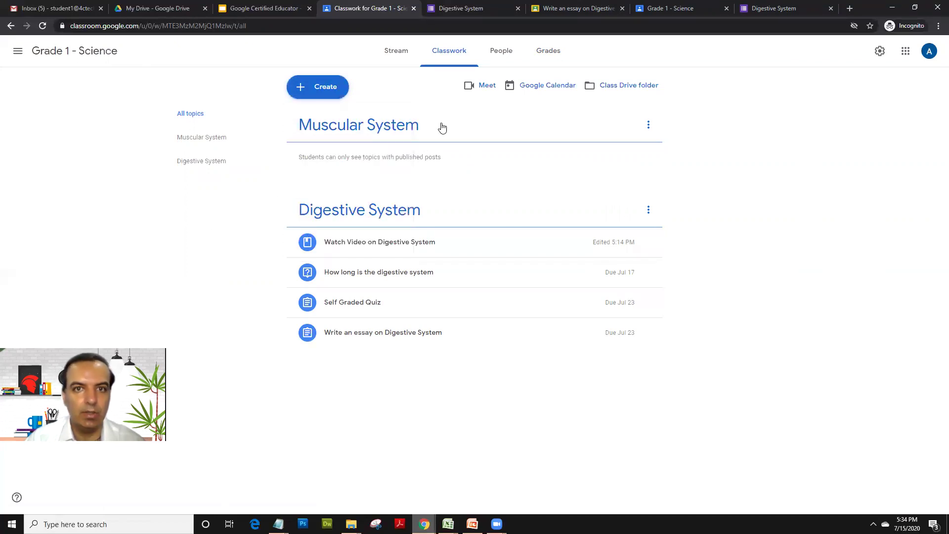
left_click(495, 54)
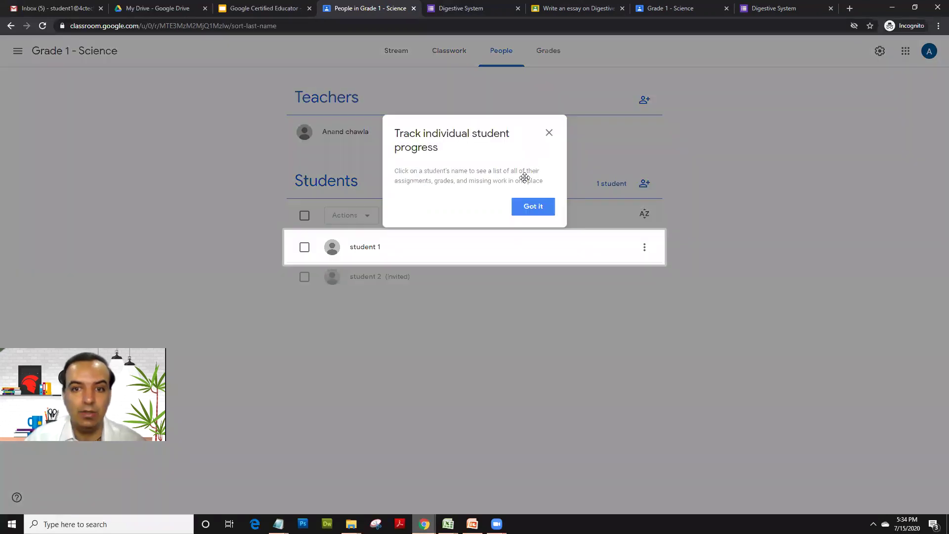
left_click(530, 207)
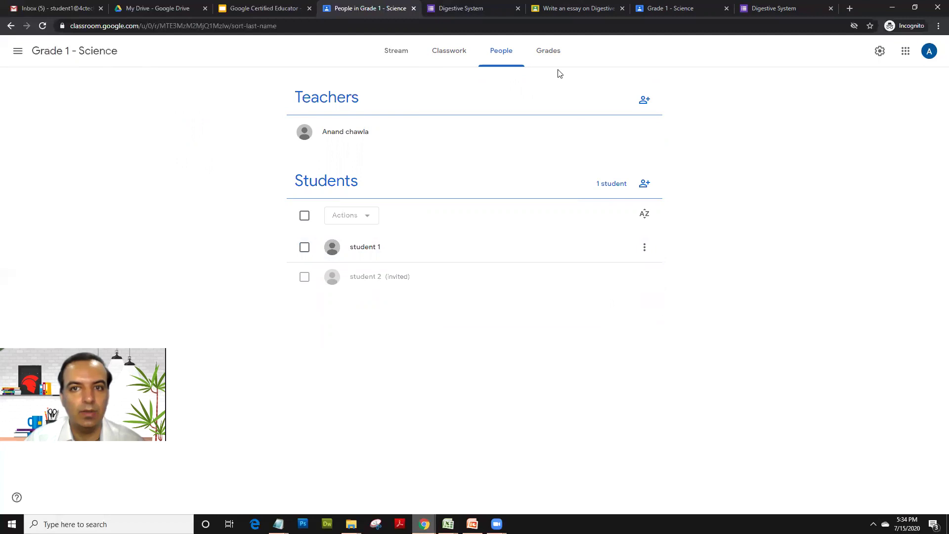
left_click(545, 55)
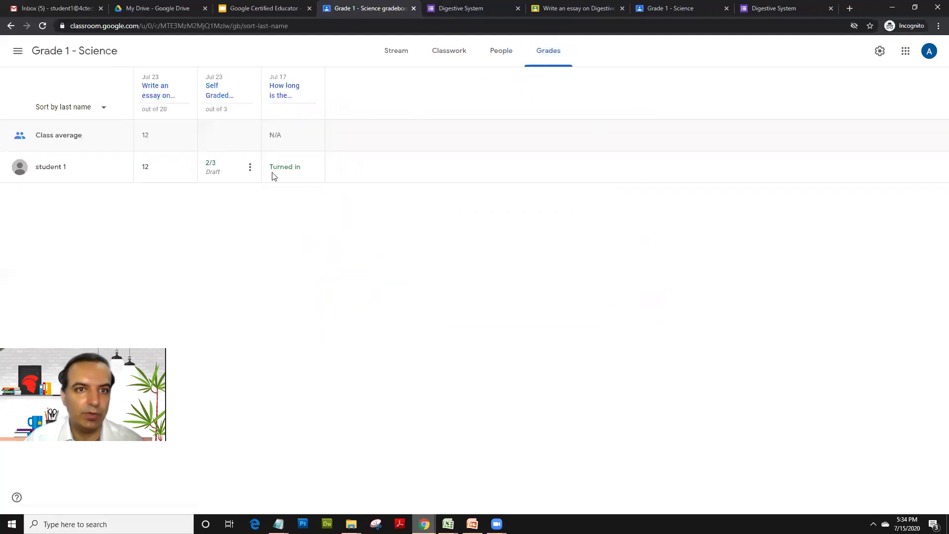
left_click(400, 58)
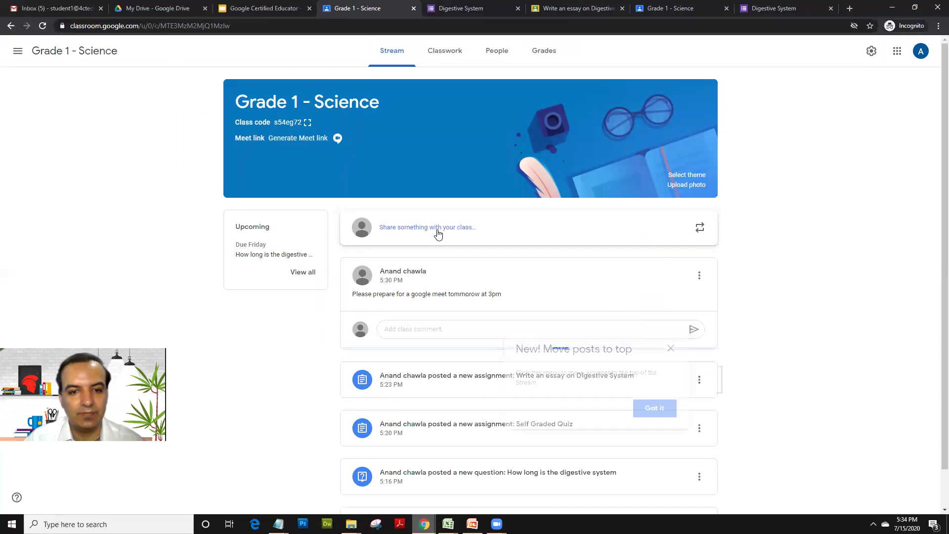
- Dismiss the 'Move posts to top' tip, return to Classwork, and close the 4C Technologies Academy tab
left_click(670, 348)
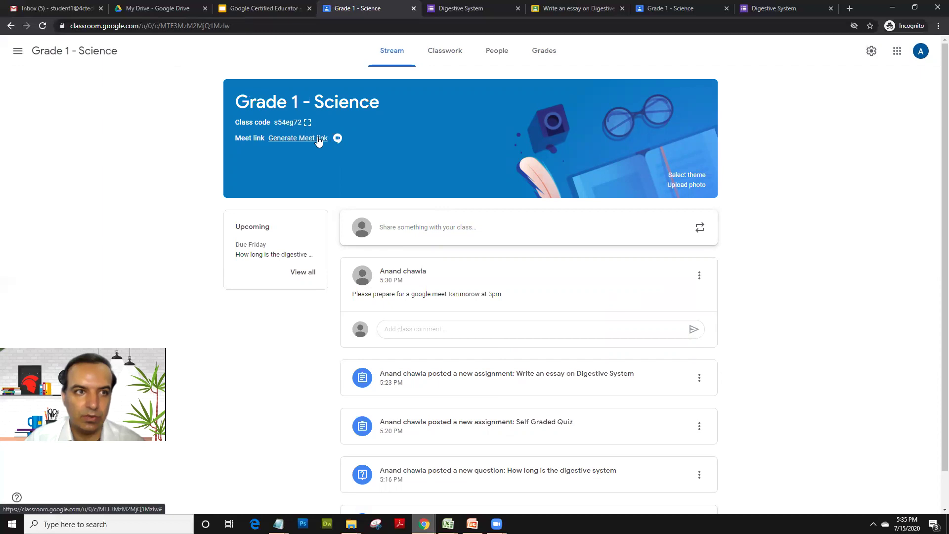
left_click(450, 65)
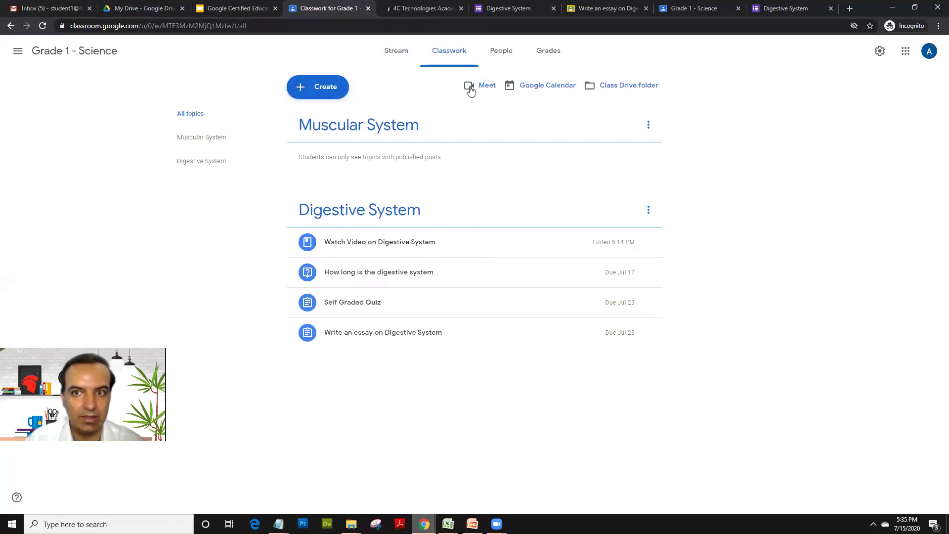
left_click(461, 8)
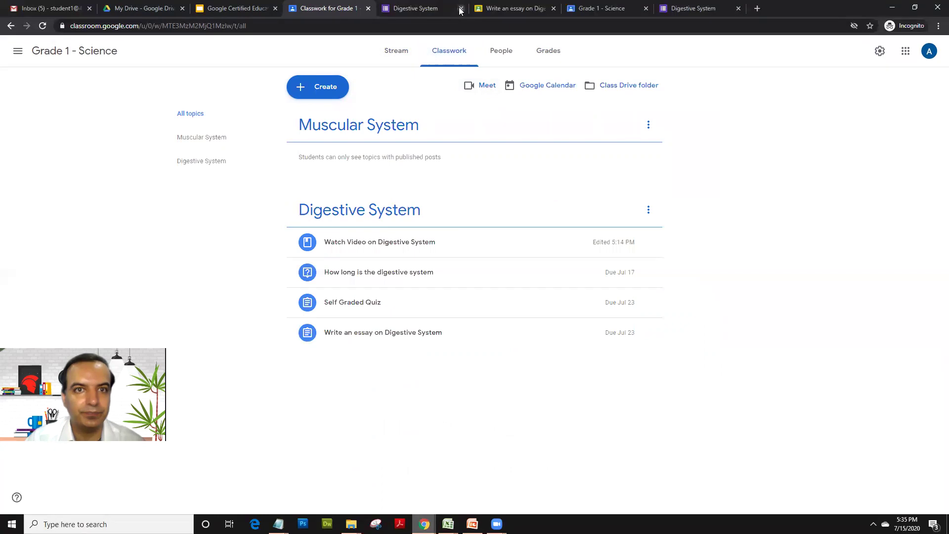
- Bring the Google Certified Educator deck forward on its Module 4 - Classroom slide
left_click(228, 7)
left_click(520, 307)
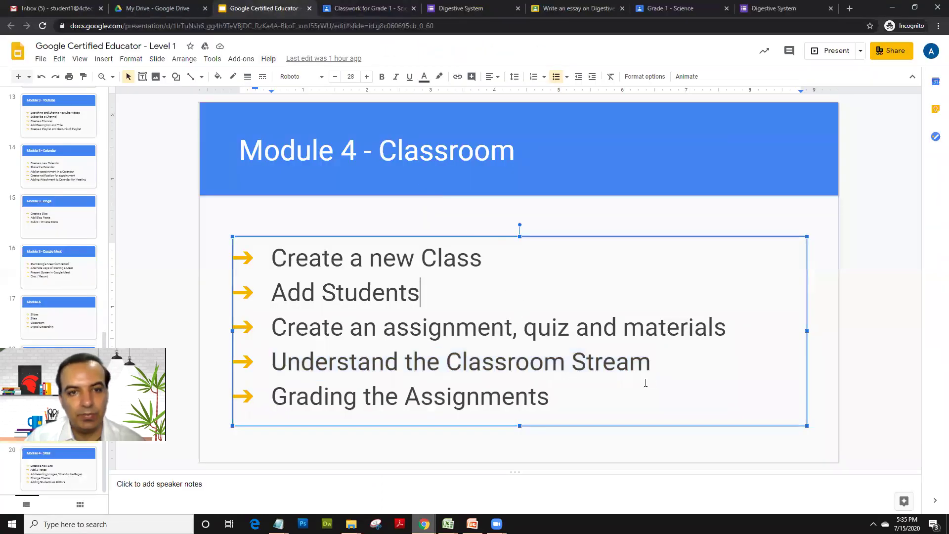